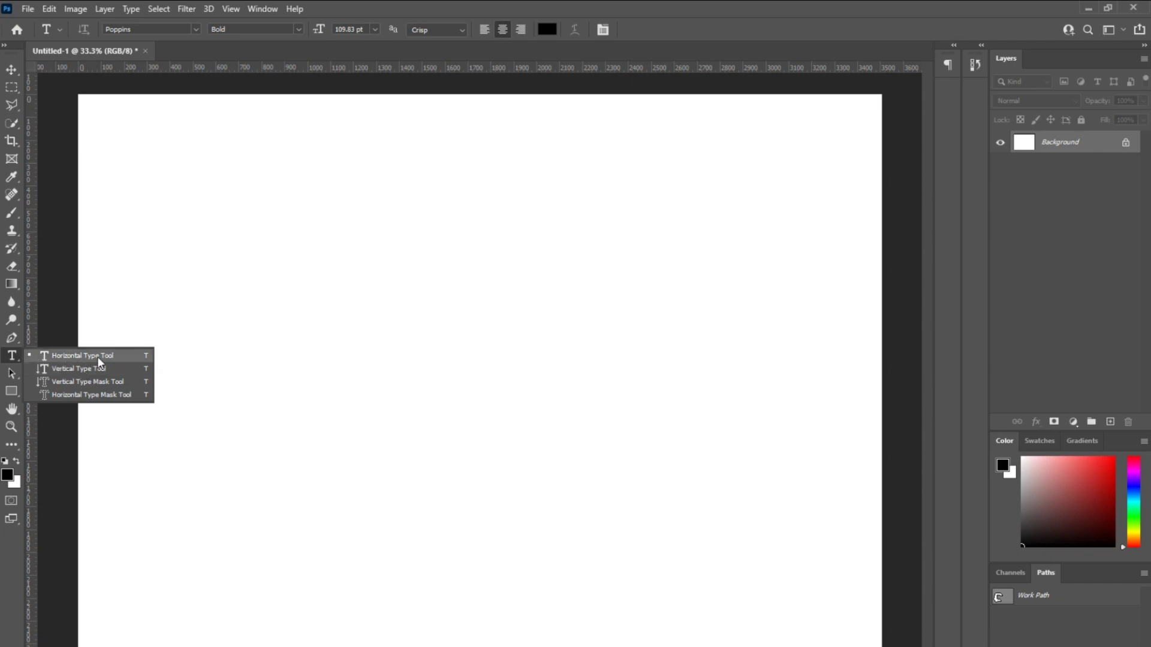
# Step: Create a horizontal text layer reading GRAPHICS in Poppins Bold and move the word fully onto the canvas
pyautogui.click(99, 356)
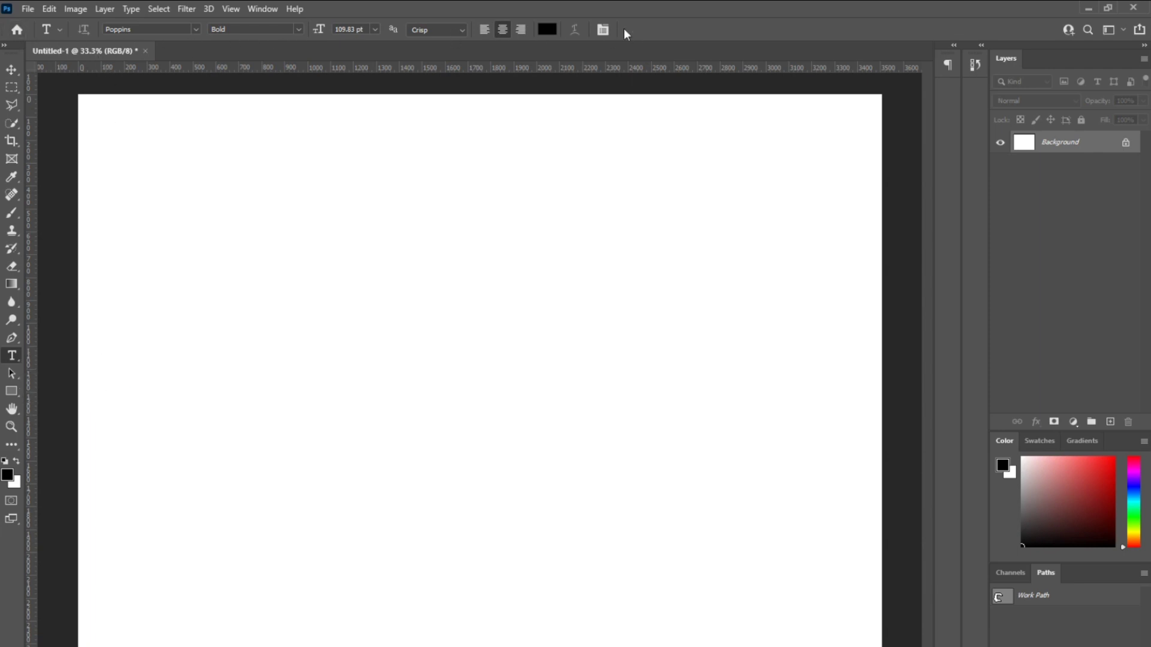
pyautogui.click(61, 31)
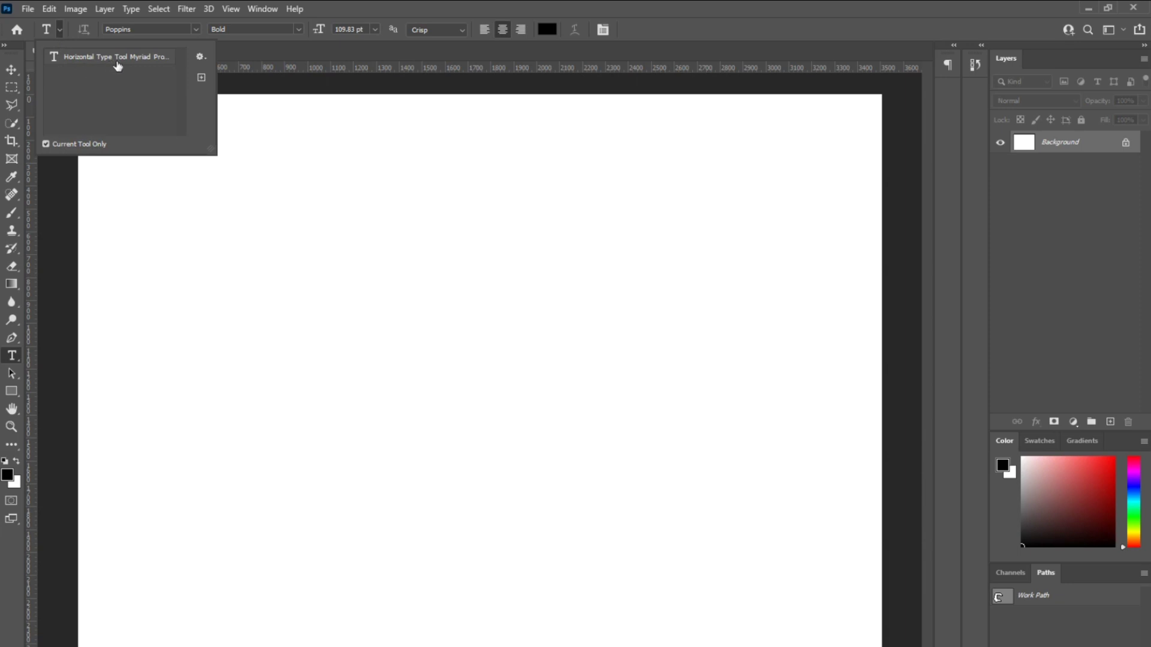
pyautogui.click(59, 32)
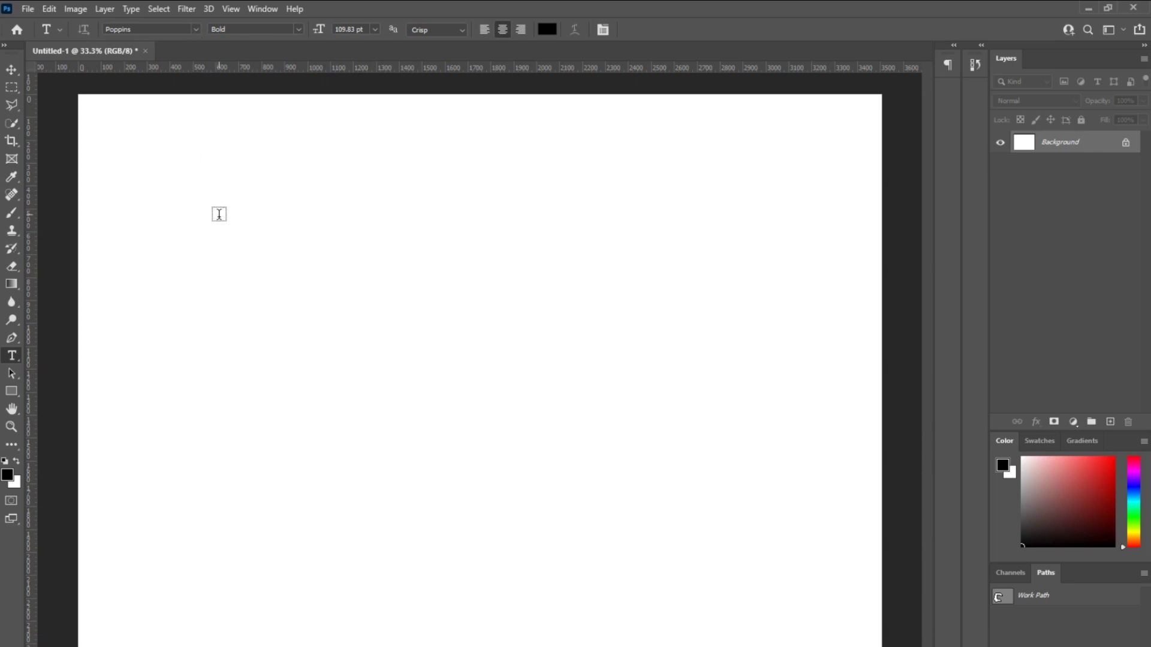
pyautogui.click(270, 267)
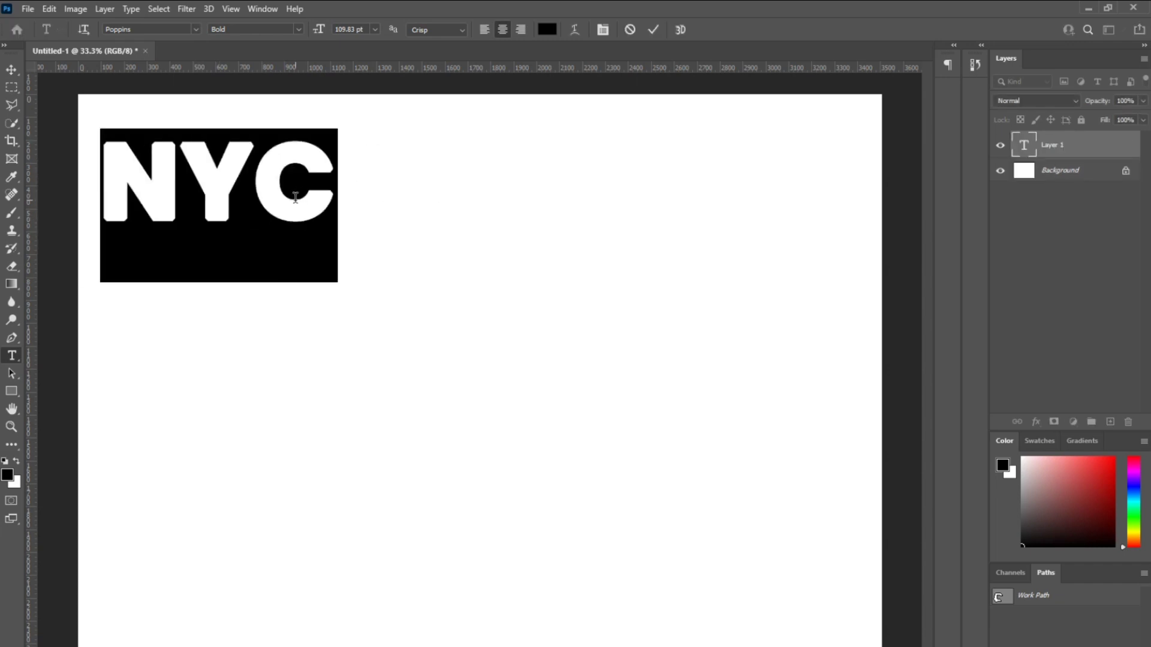
pyautogui.press('BackSpace')
pyautogui.write('GRAPHIC')
pyautogui.write('S')
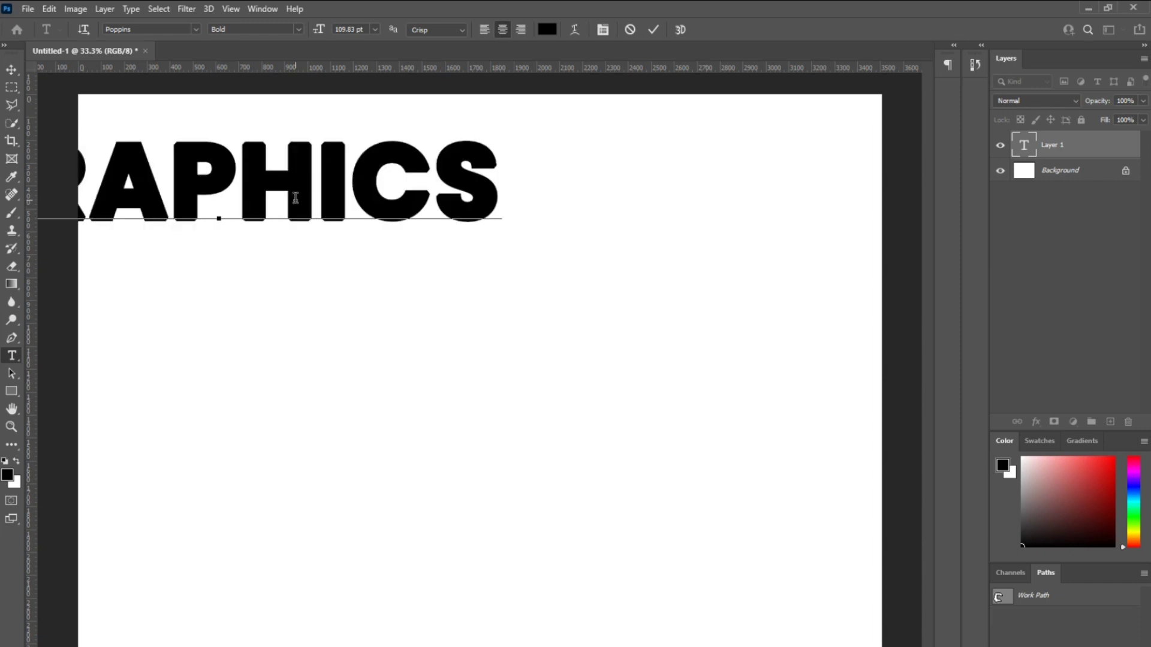
pyautogui.hotkey('ctrl', 'Return')
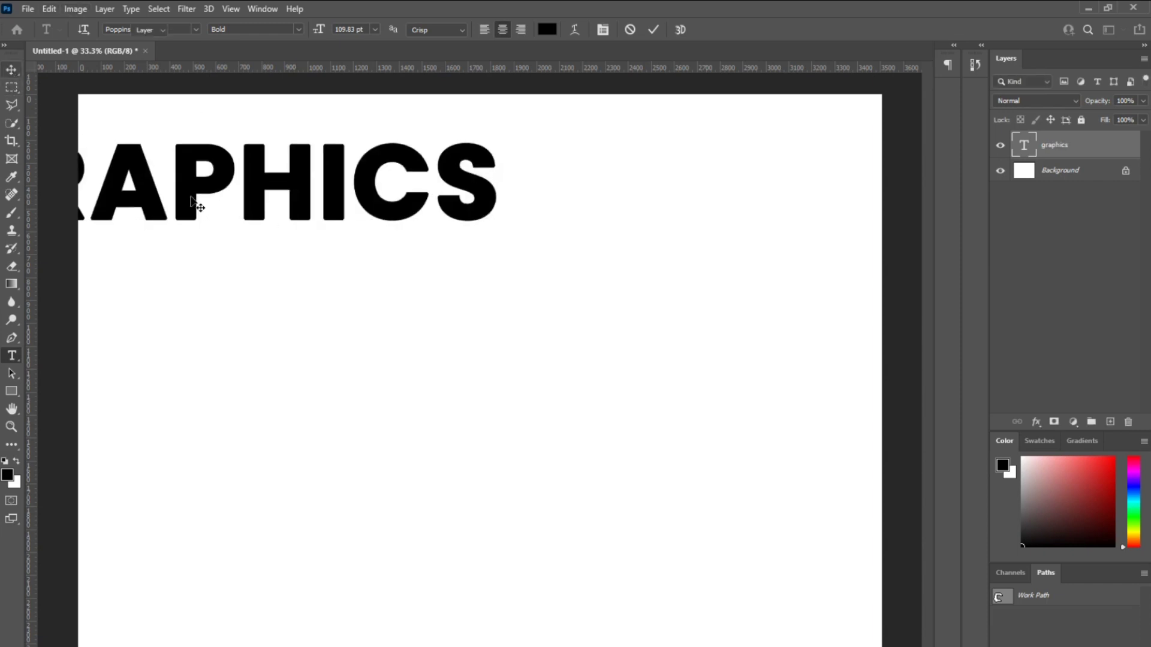
pyautogui.press('v')
pyautogui.moveTo(193, 205); pyautogui.dragTo(324, 335)
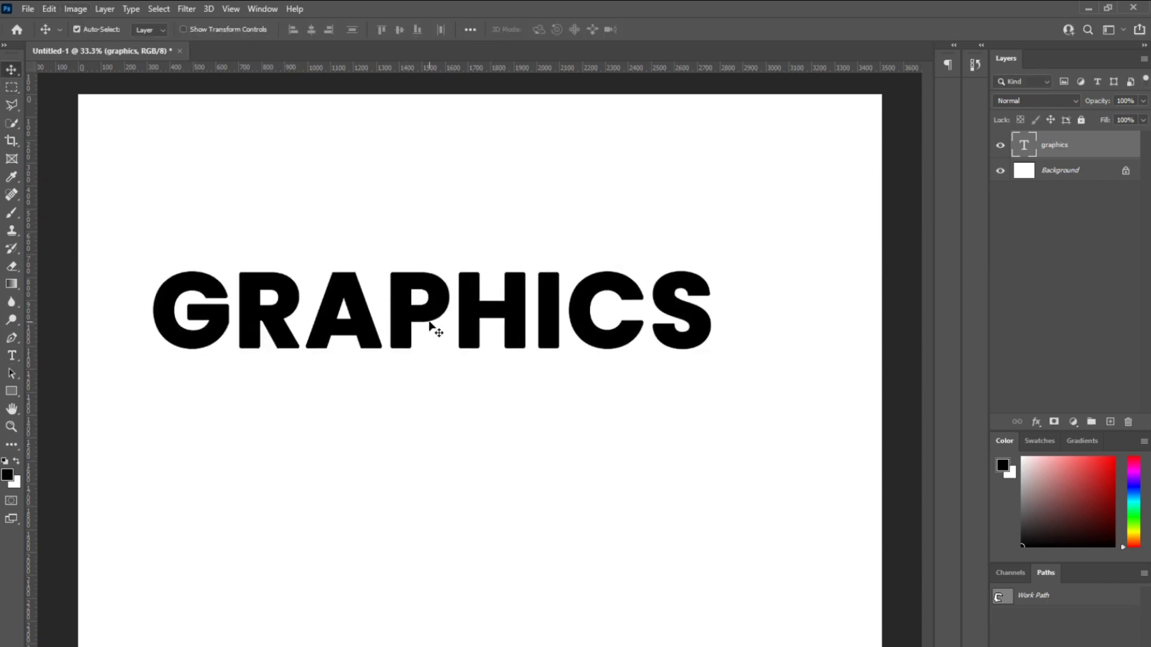
# Step: Browse the font list previews and set the GRAPHICS text's font to Baskerville BT
pyautogui.click(10, 358)
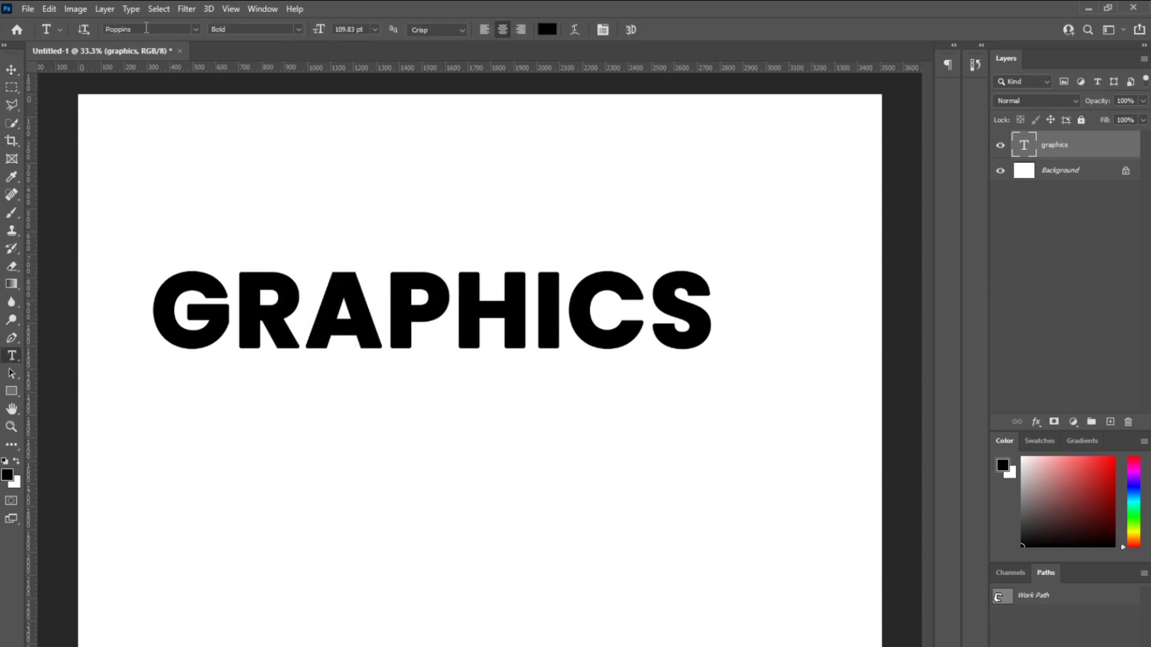
pyautogui.click(195, 30)
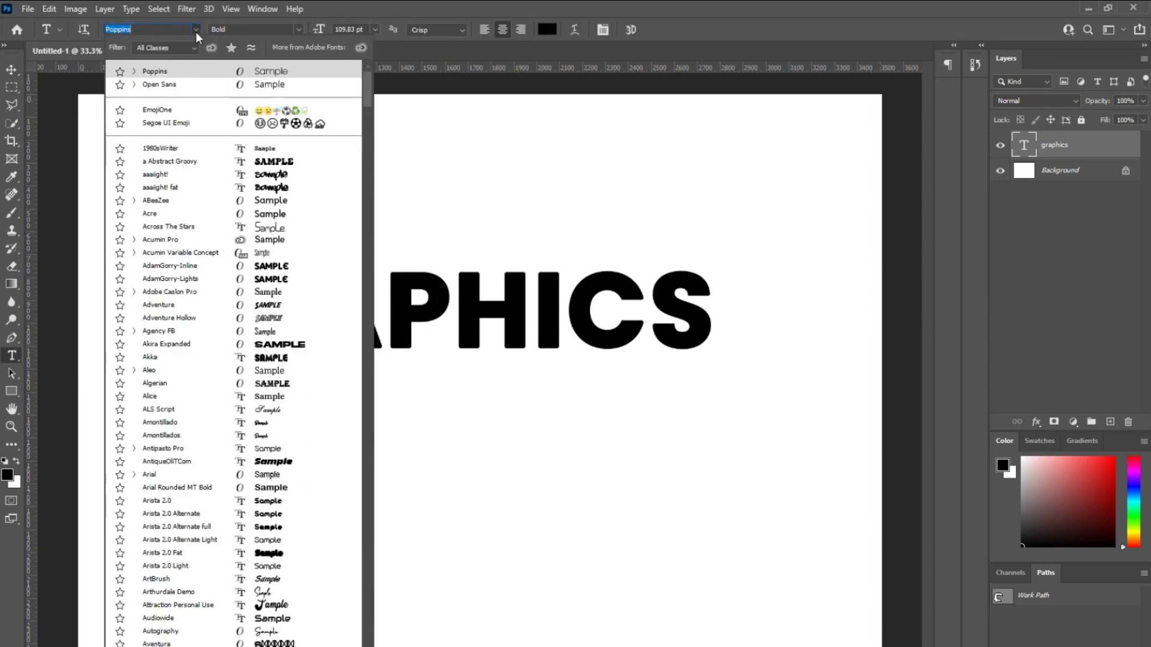
pyautogui.scroll(-1, 197, 323)
pyautogui.scroll(-2, 192, 330)
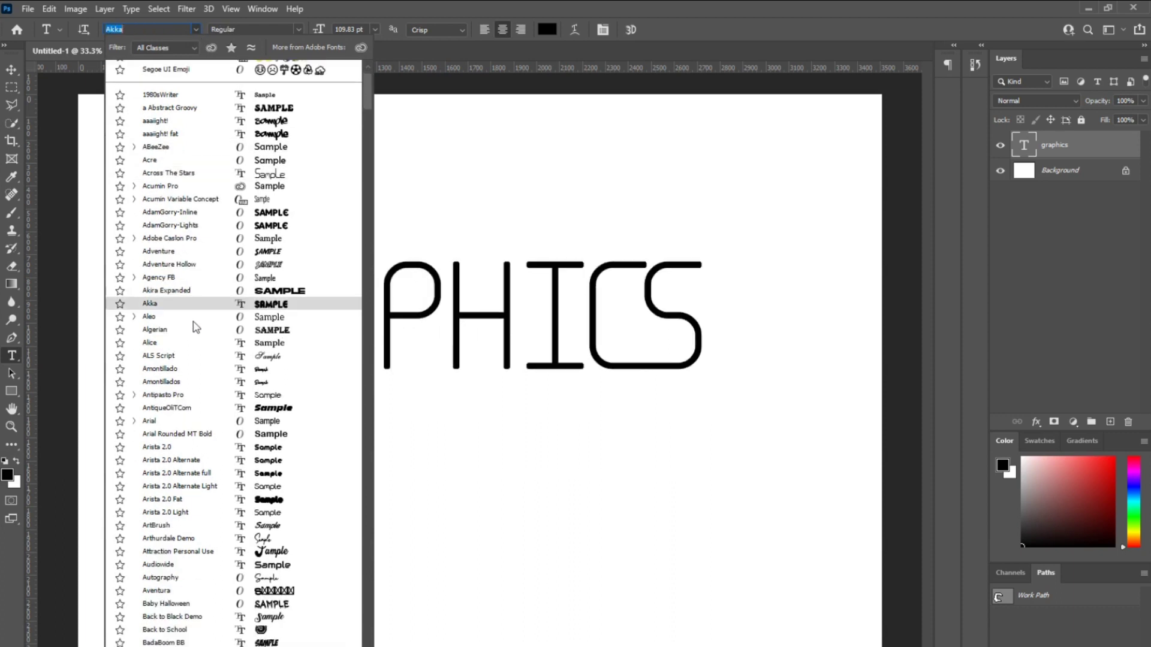
pyautogui.scroll(-2, 188, 338)
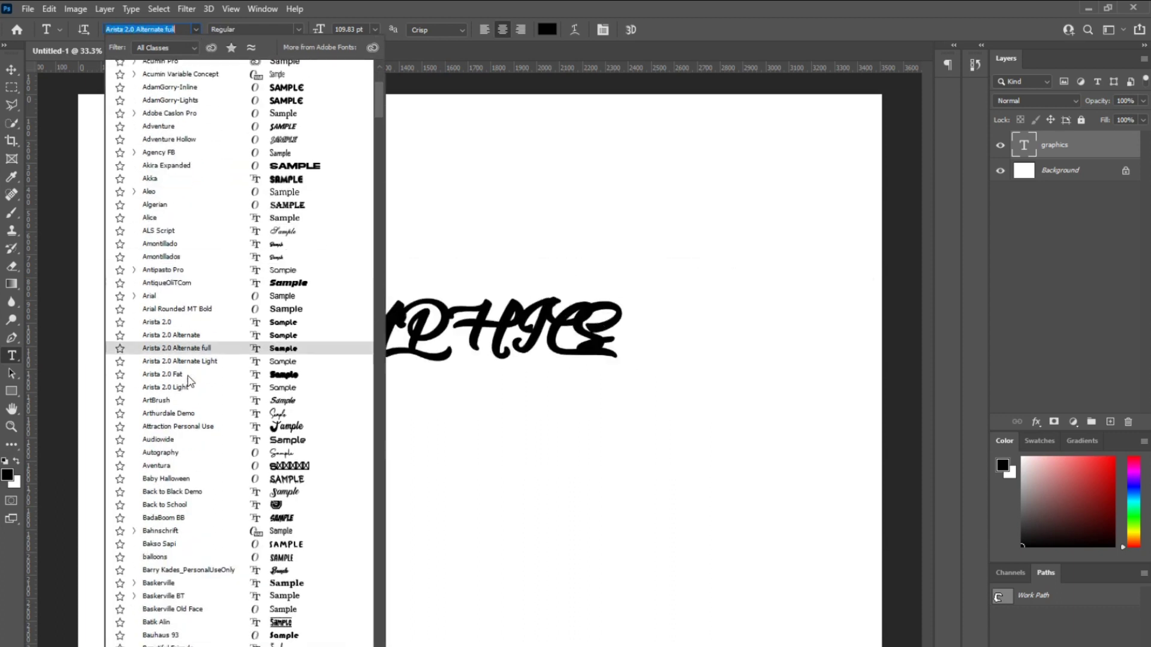
pyautogui.scroll(-1, 188, 335)
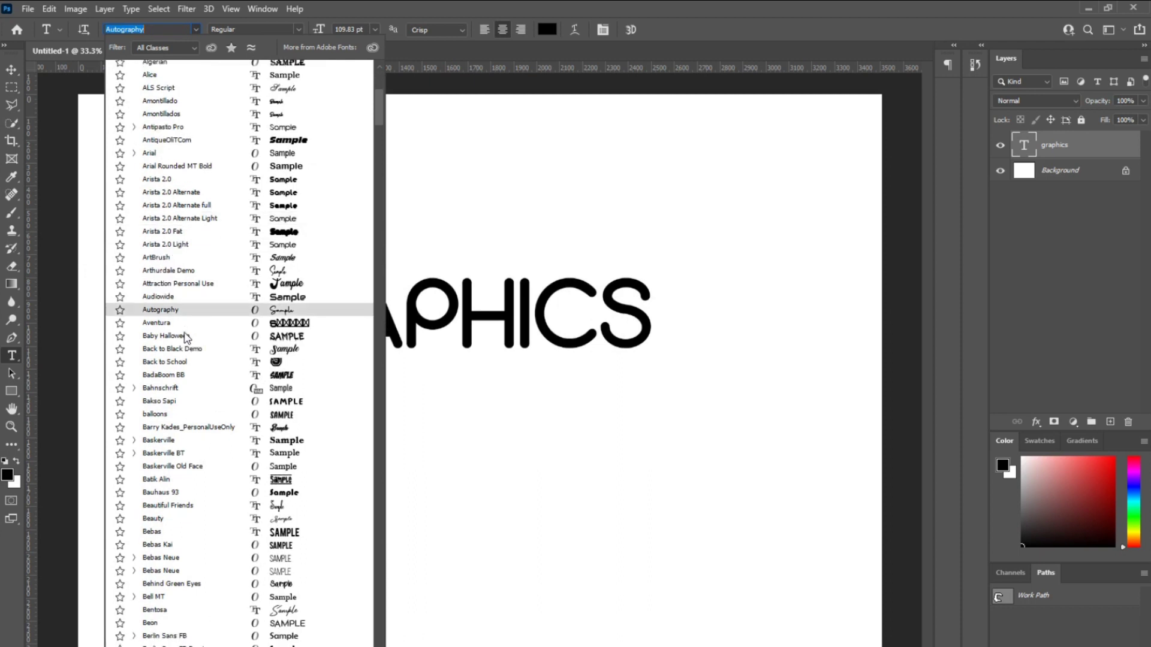
pyautogui.scroll(-1, 187, 407)
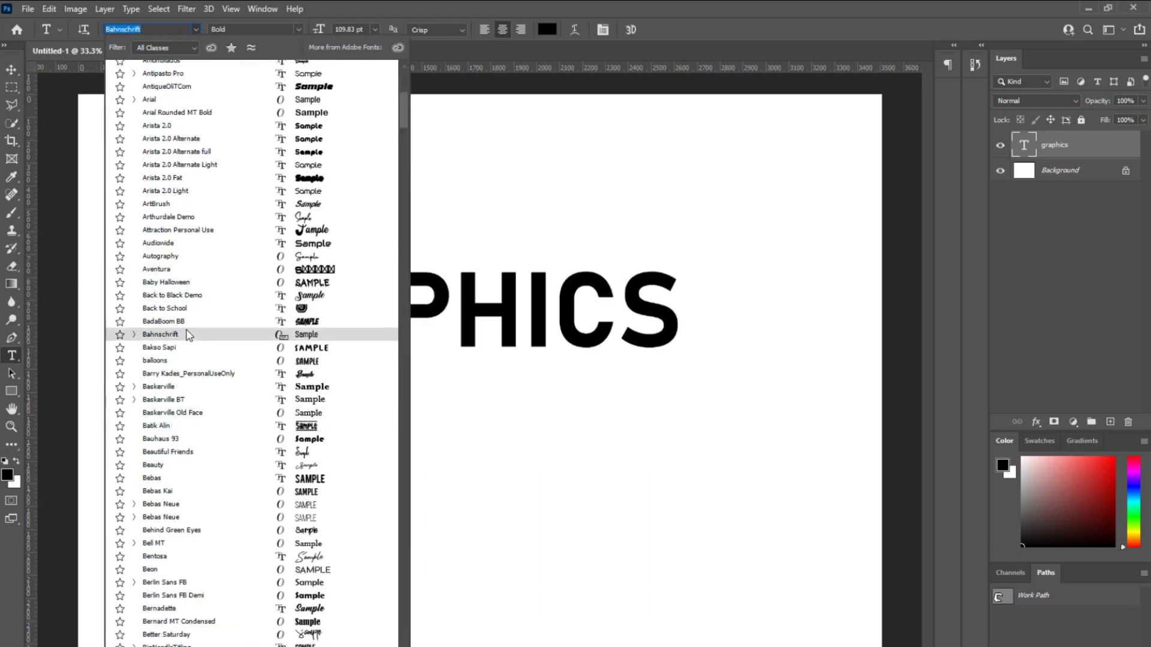
pyautogui.scroll(-1, 187, 356)
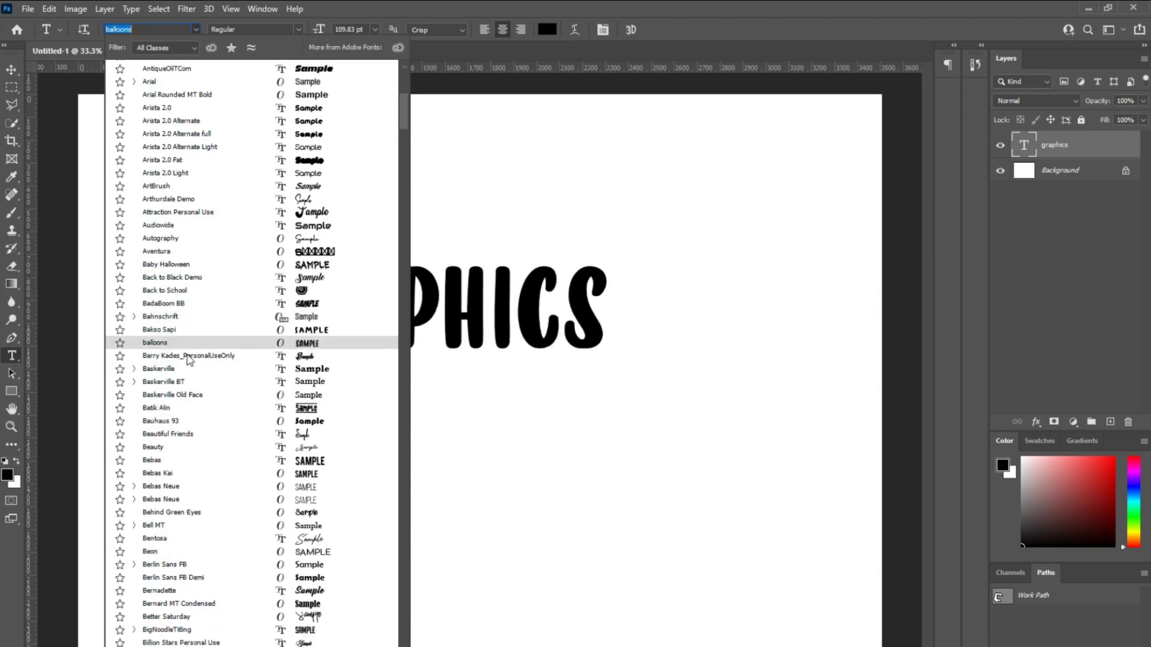
pyautogui.scroll(-1, 187, 339)
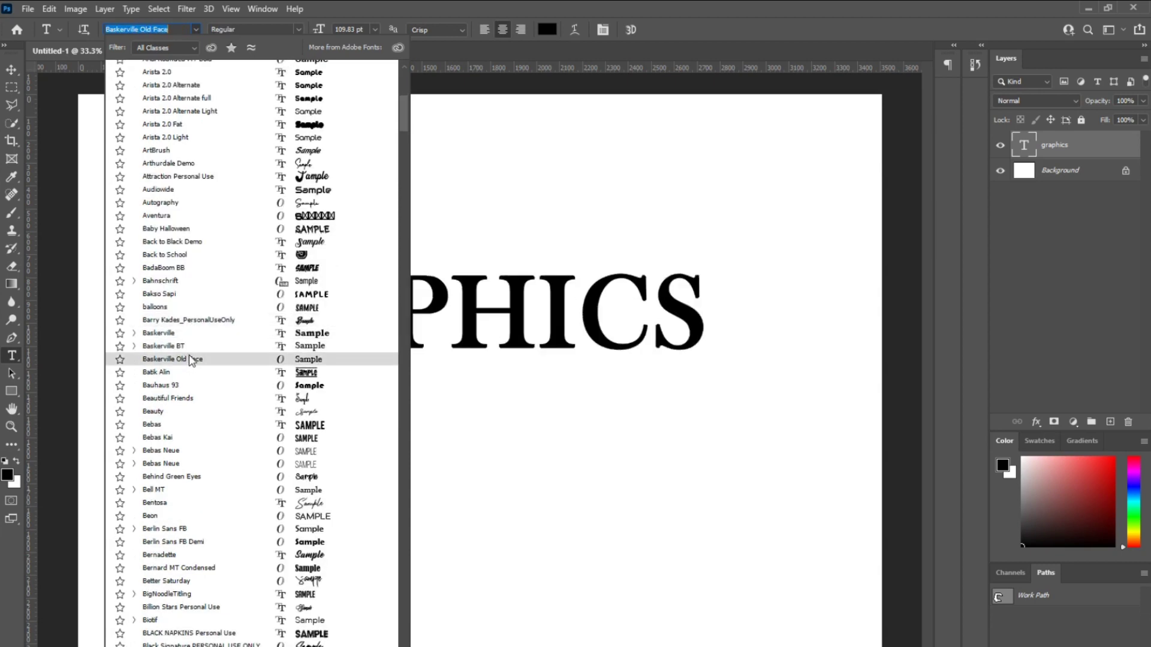
pyautogui.click(188, 352)
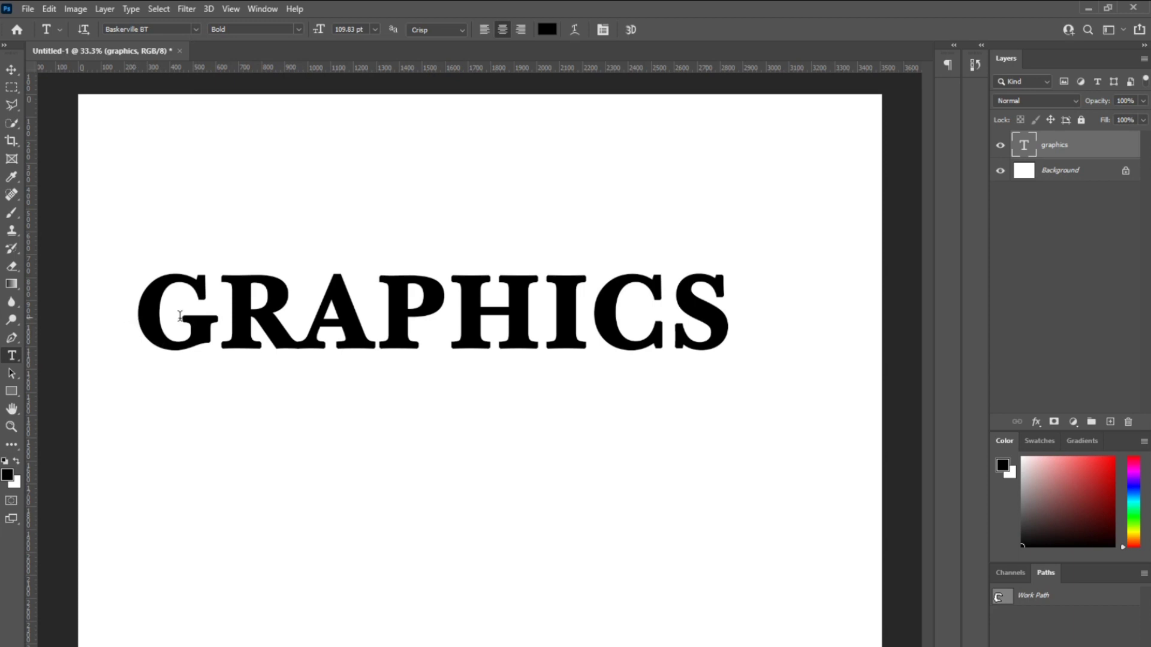
# Step: Search the fonts by name for Poppins and apply Poppins Regular to the GRAPHICS text
pyautogui.click(162, 31)
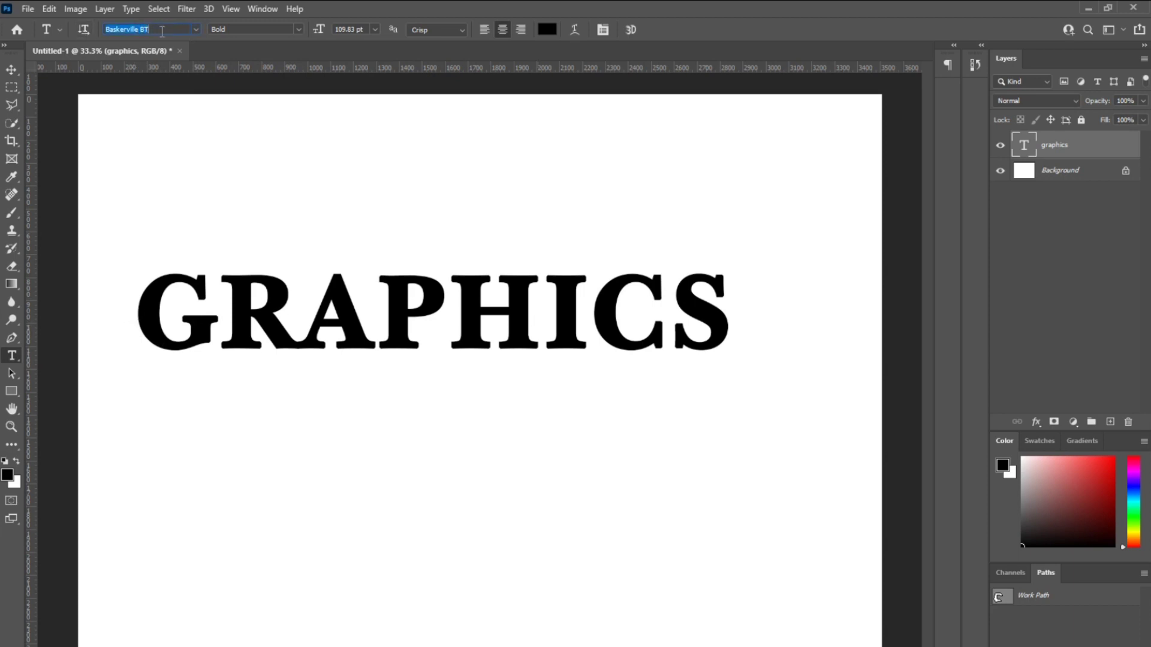
pyautogui.write('popo')
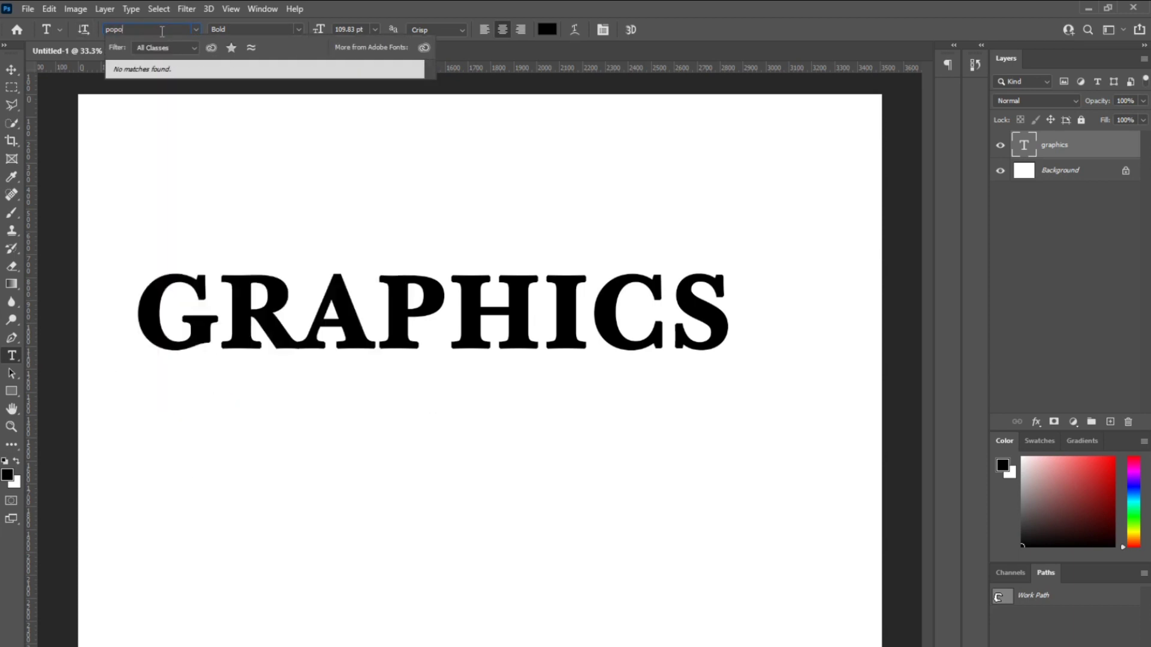
pyautogui.press('BackSpace')
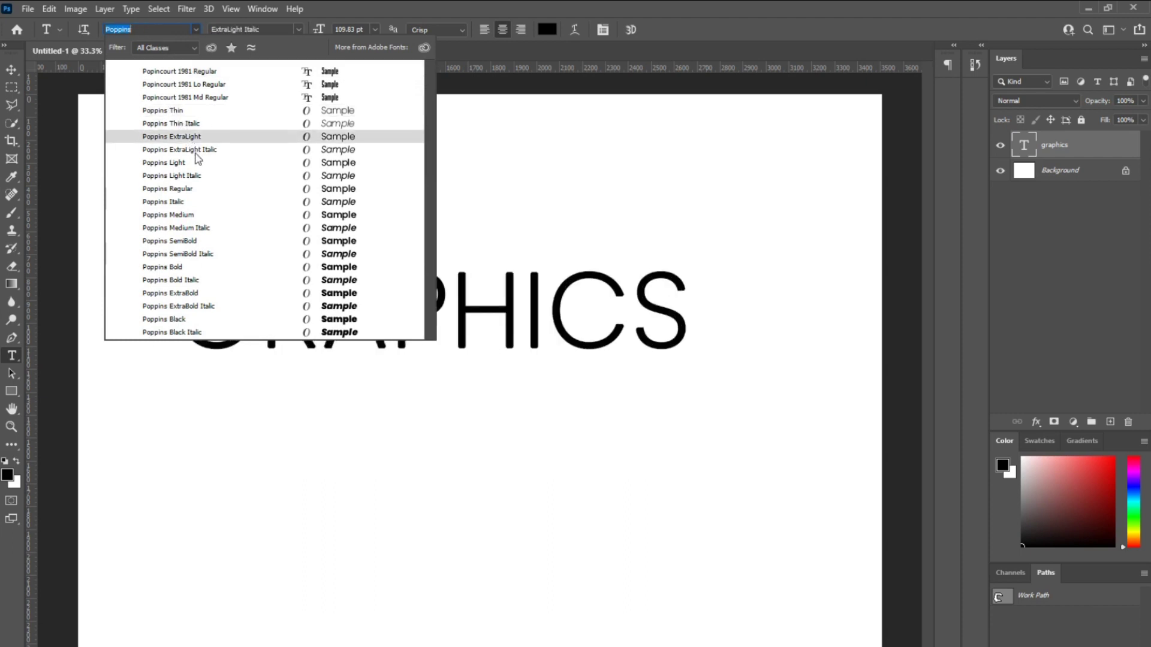
pyautogui.click(192, 189)
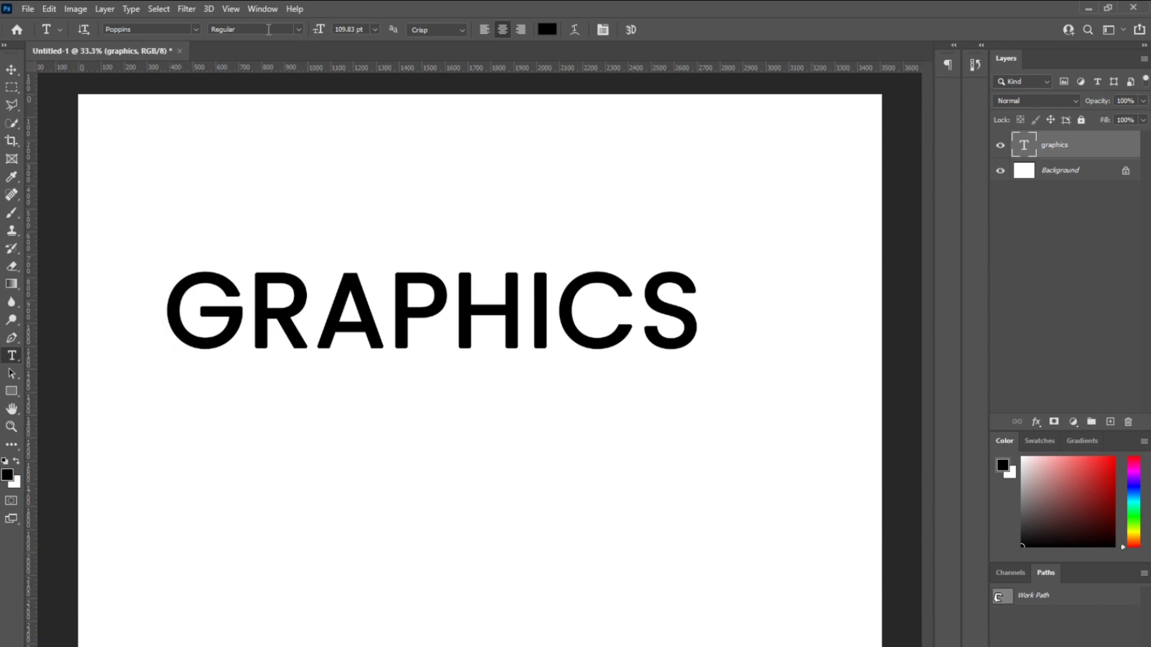
# Step: Try the Thin and Light font styles on the GRAPHICS text and return it to Regular
pyautogui.click(297, 29)
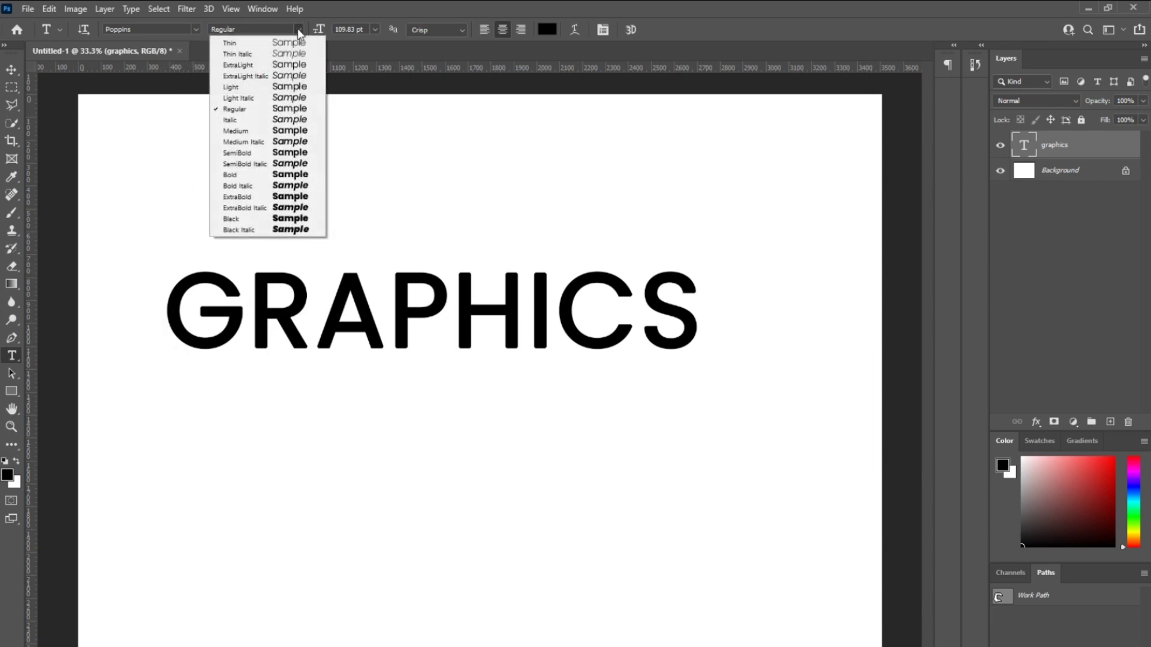
pyautogui.click(299, 42)
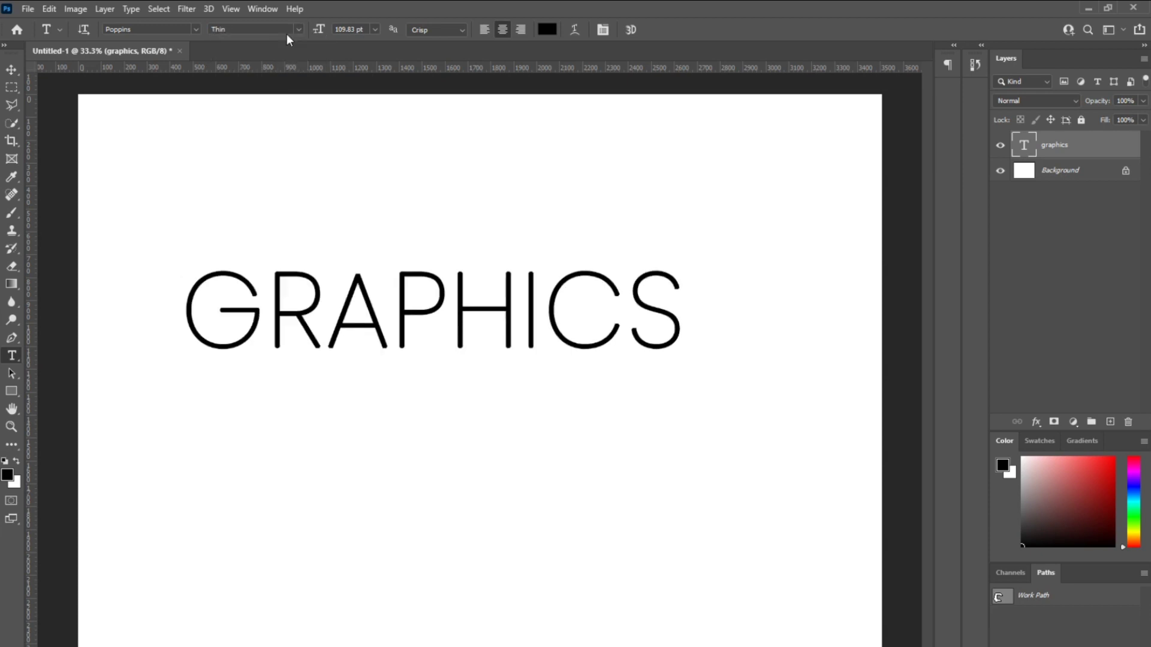
pyautogui.click(296, 28)
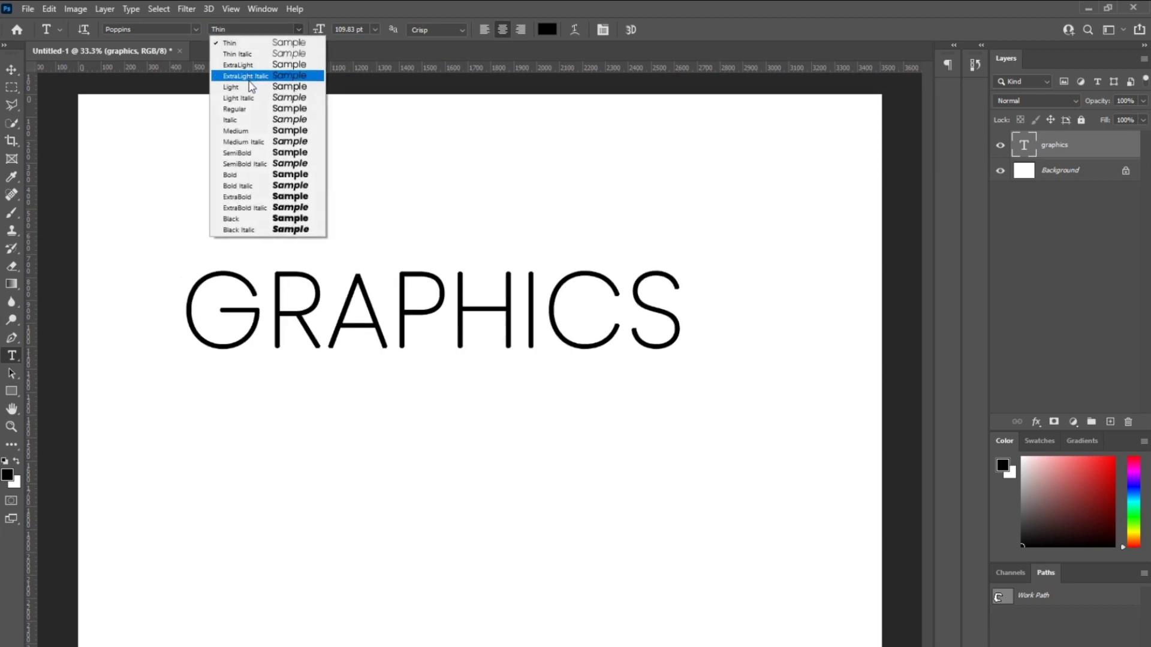
pyautogui.click(239, 87)
pyautogui.click(297, 29)
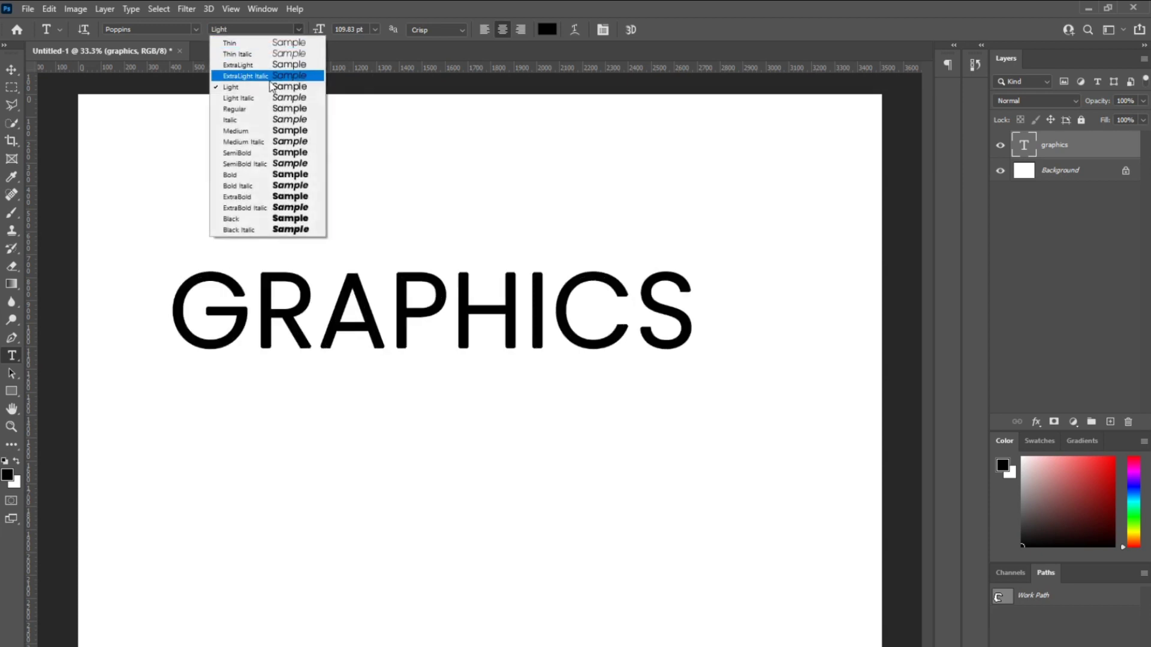
pyautogui.click(264, 108)
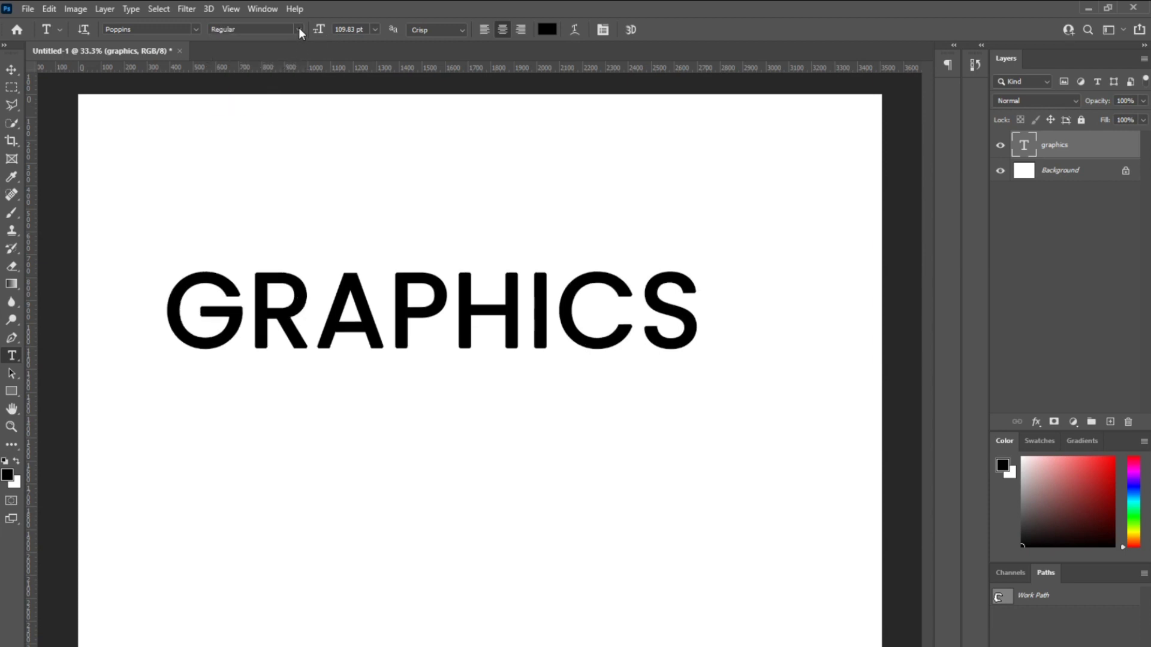
# Step: Try the Thin Italic, Thin and SemiBold font styles on the GRAPHICS text and settle on Bold
pyautogui.click(298, 29)
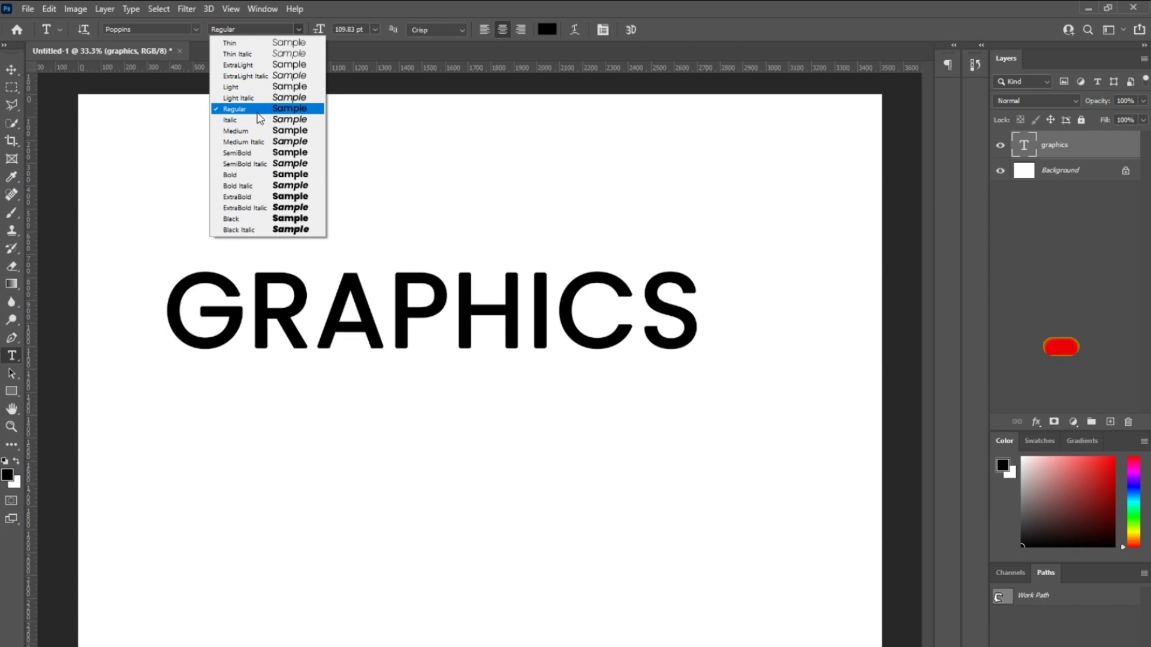
pyautogui.click(264, 54)
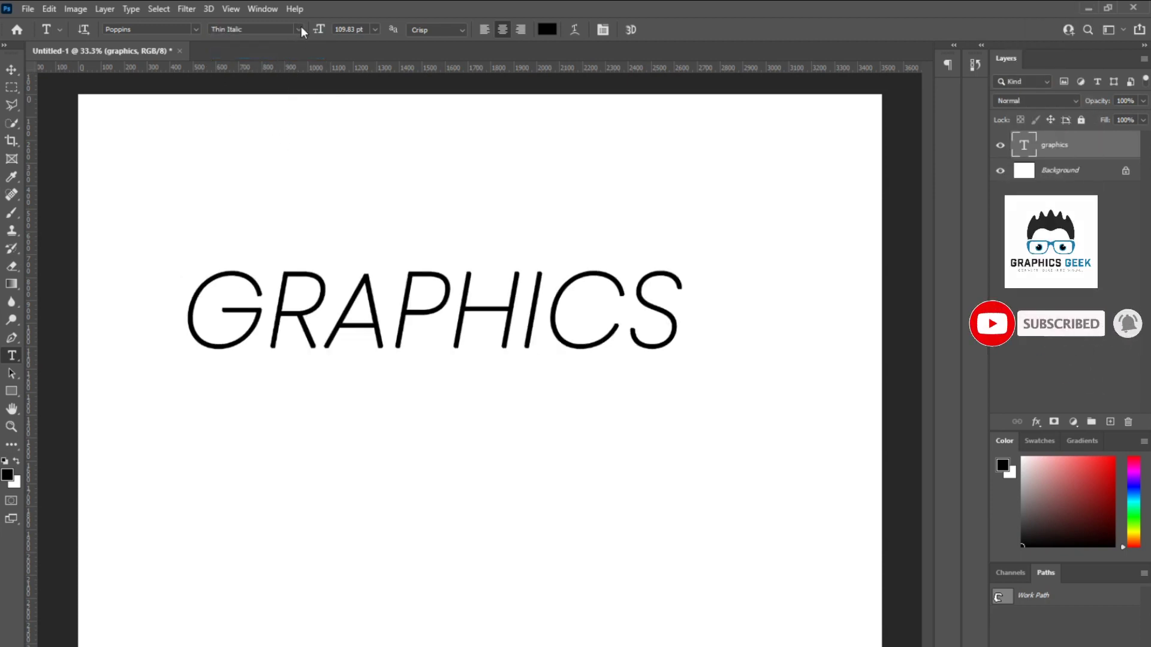
pyautogui.click(299, 28)
pyautogui.click(251, 43)
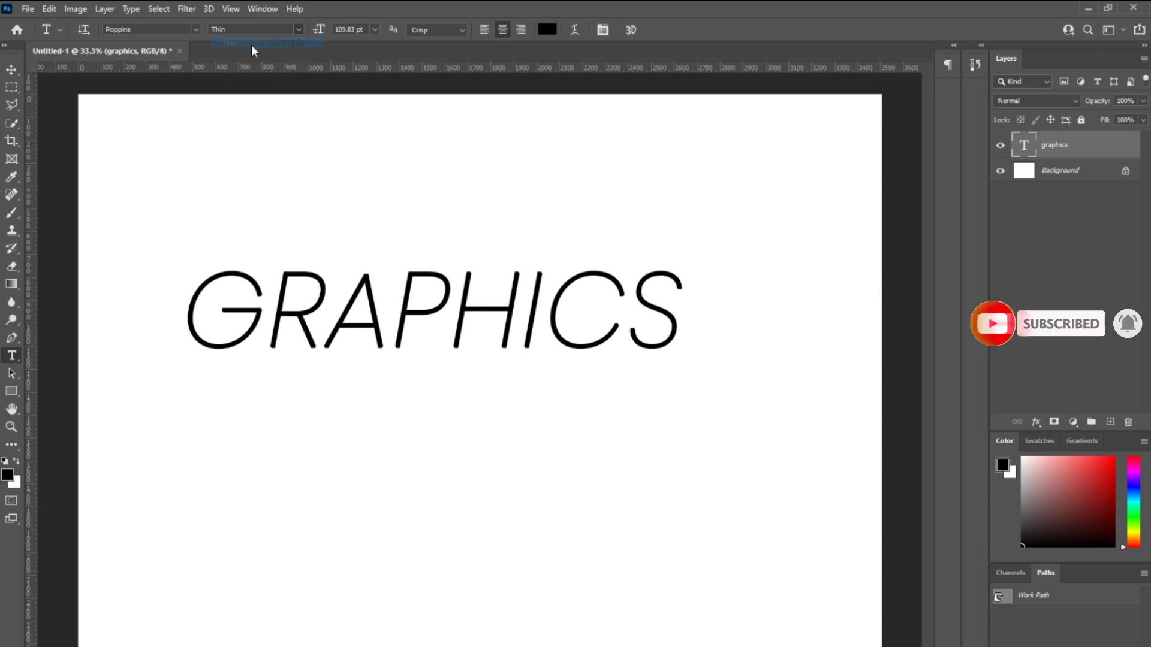
pyautogui.click(299, 28)
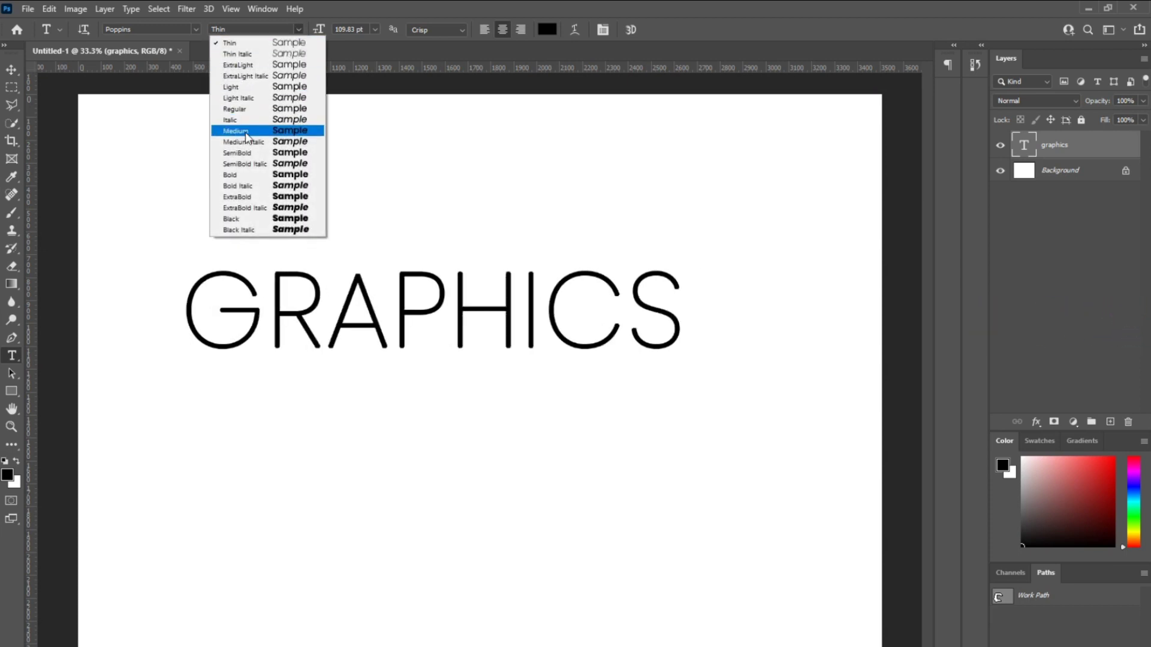
pyautogui.click(243, 153)
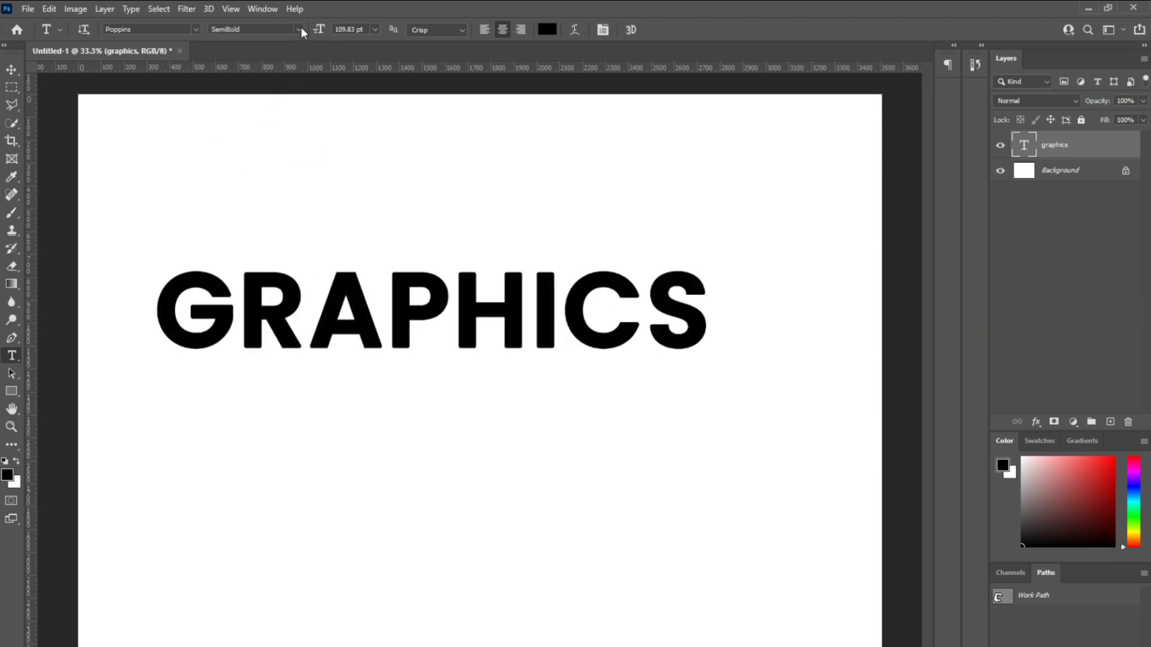
pyautogui.click(300, 29)
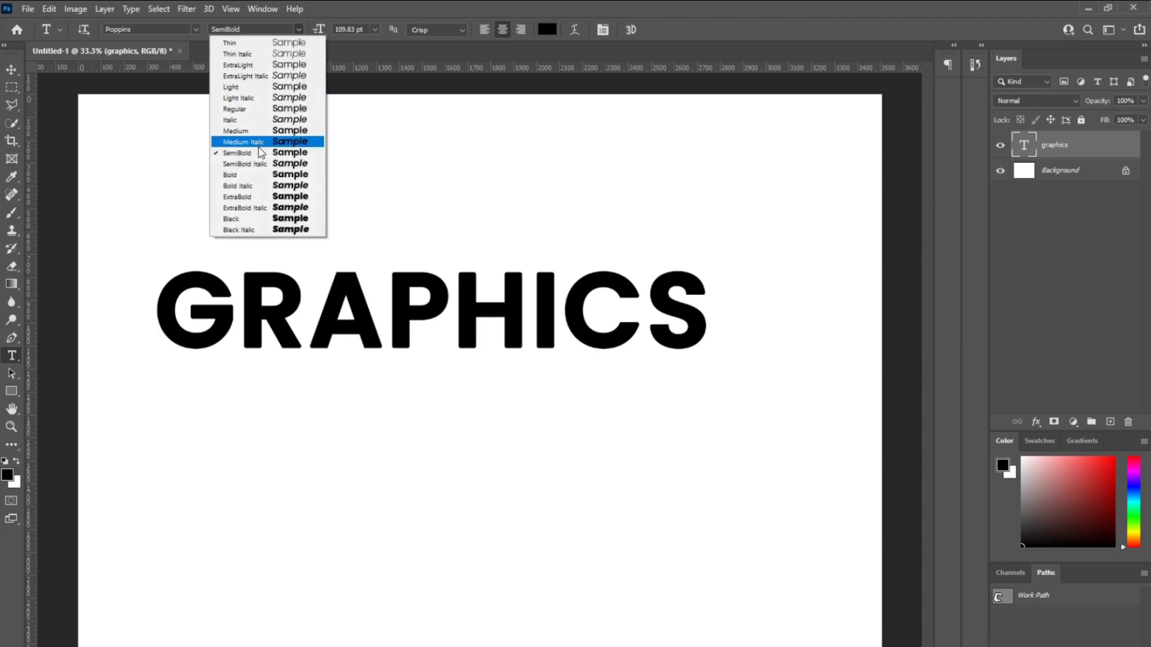
pyautogui.click(253, 176)
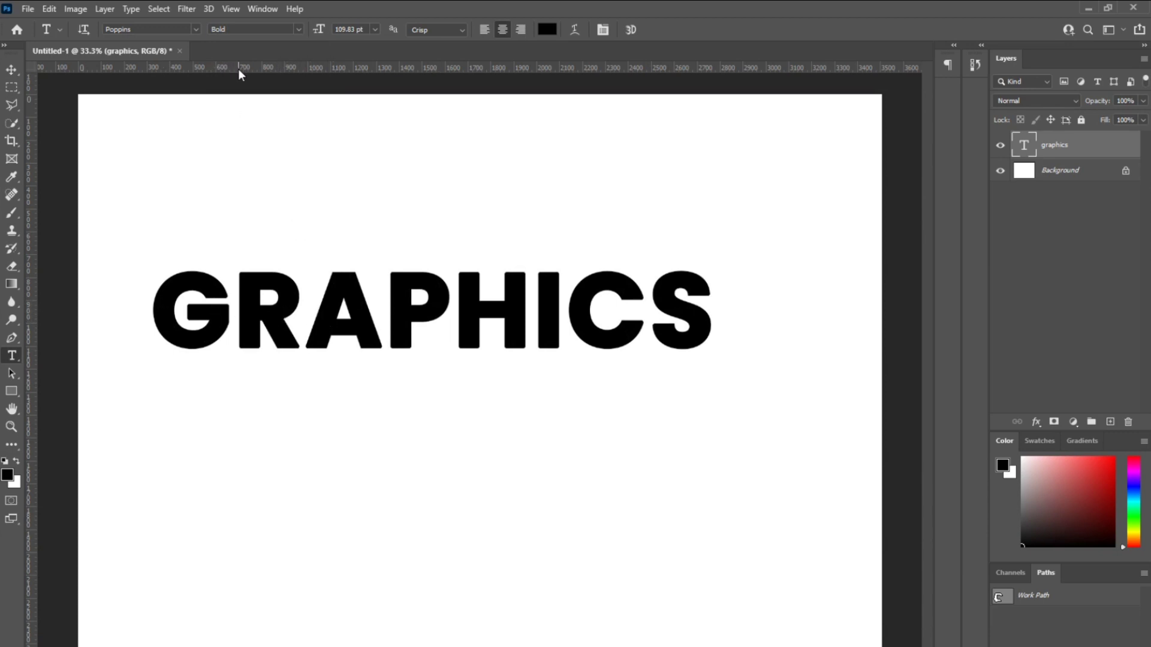
# Step: Set the font size of the GRAPHICS text to 88 pt
pyautogui.click(299, 28)
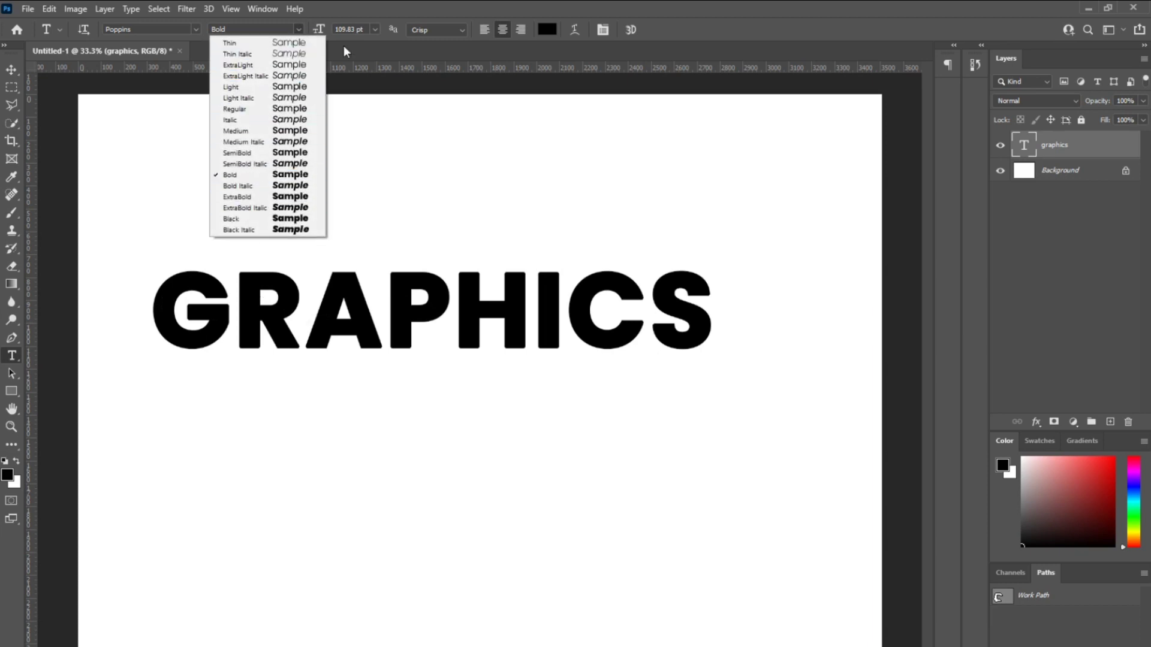
pyautogui.click(373, 33)
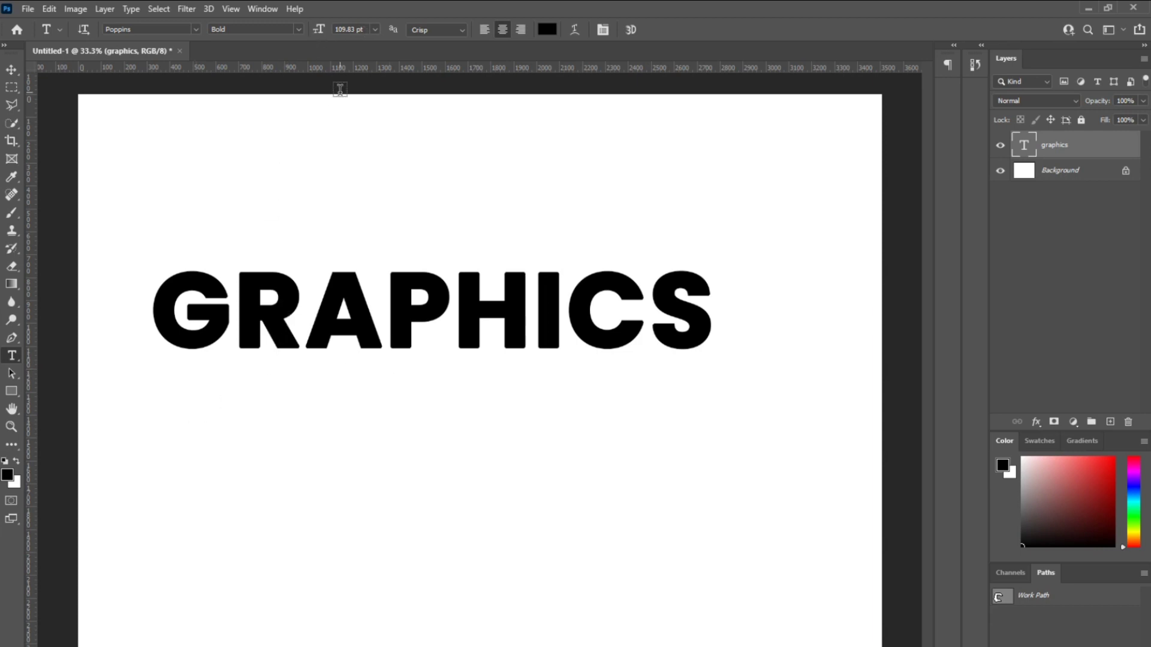
pyautogui.moveTo(320, 32); pyautogui.dragTo(307, 32)
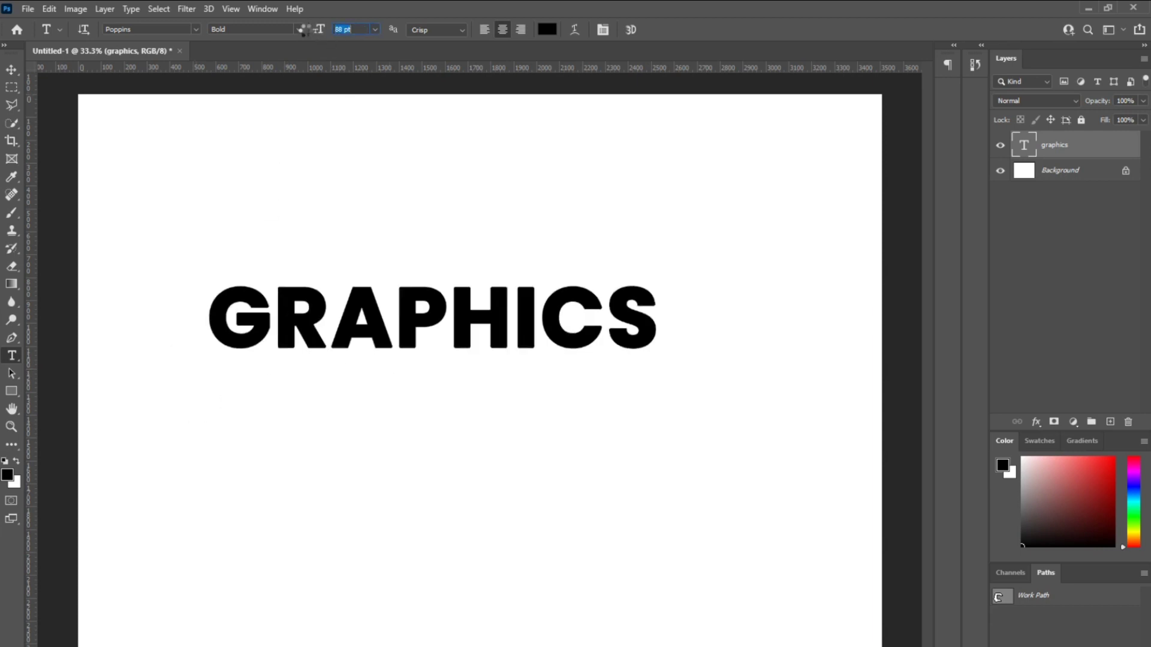
# Step: Set the font size of the GRAPHICS text to 72 pt, try 1296 pt and undo that enlargement
pyautogui.click(375, 29)
pyautogui.click(360, 205)
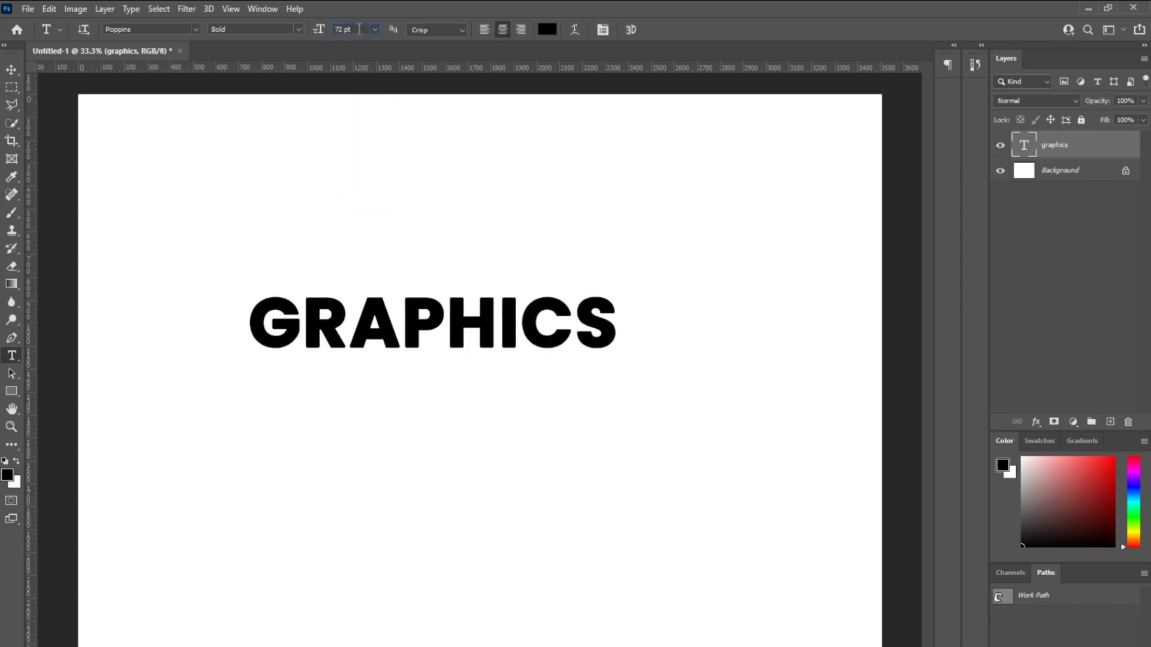
pyautogui.write('1296')
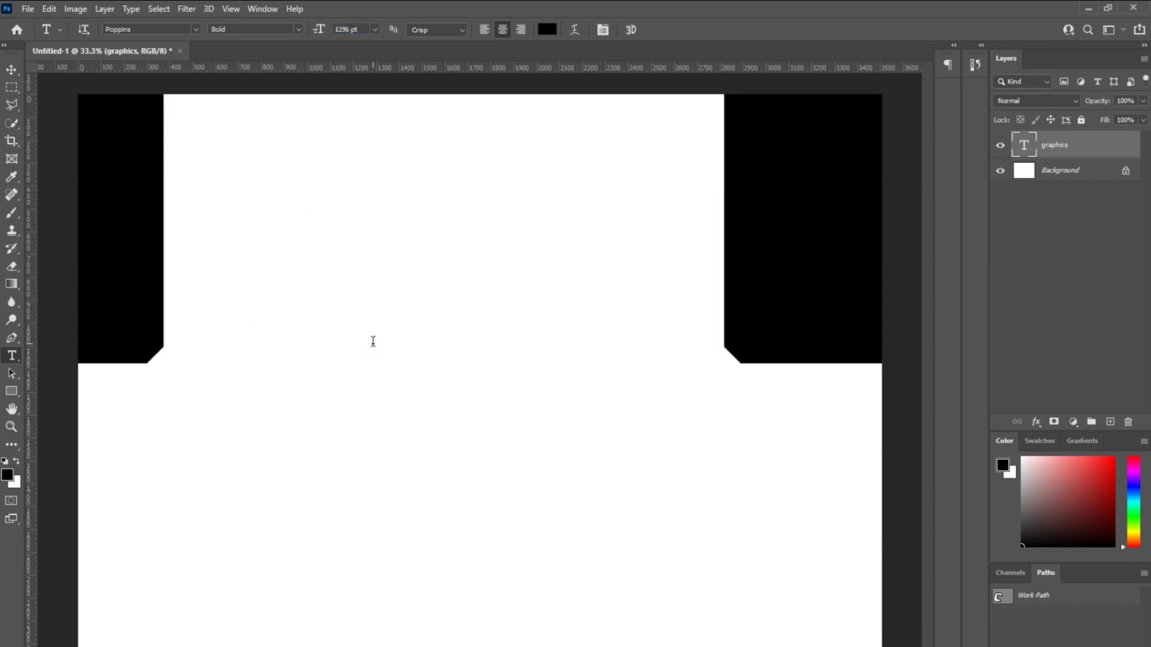
pyautogui.hotkey('ctrl', 'z')
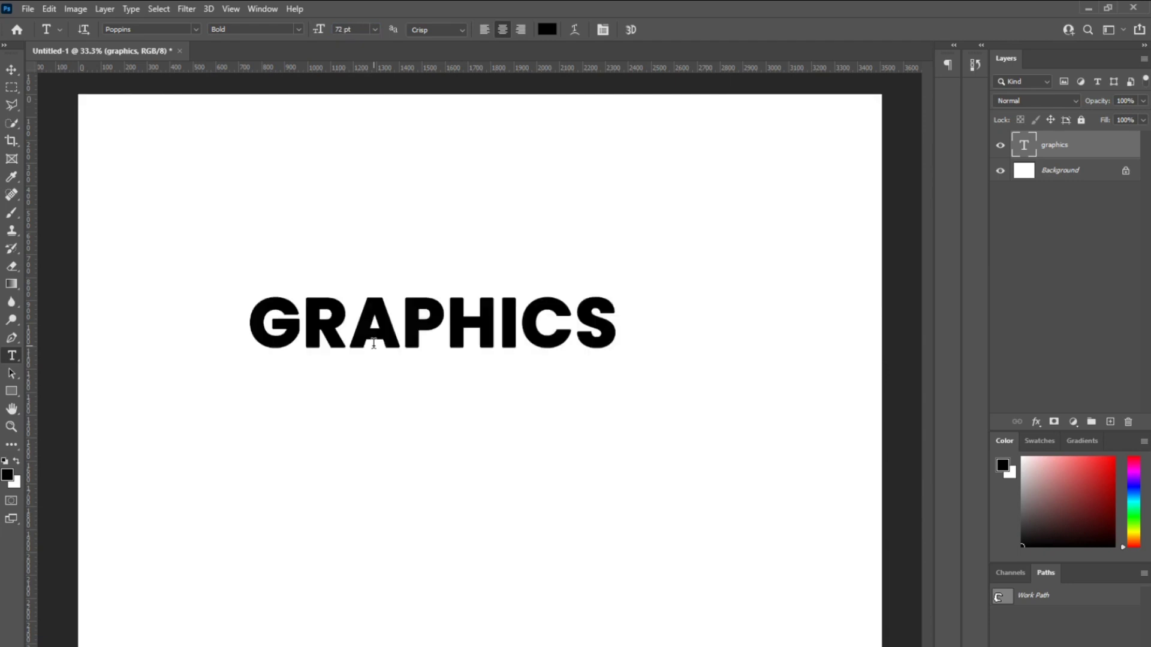
# Step: Set the font size of the GRAPHICS text to 125 pt
pyautogui.moveTo(324, 35); pyautogui.dragTo(333, 35)
pyautogui.click(360, 26)
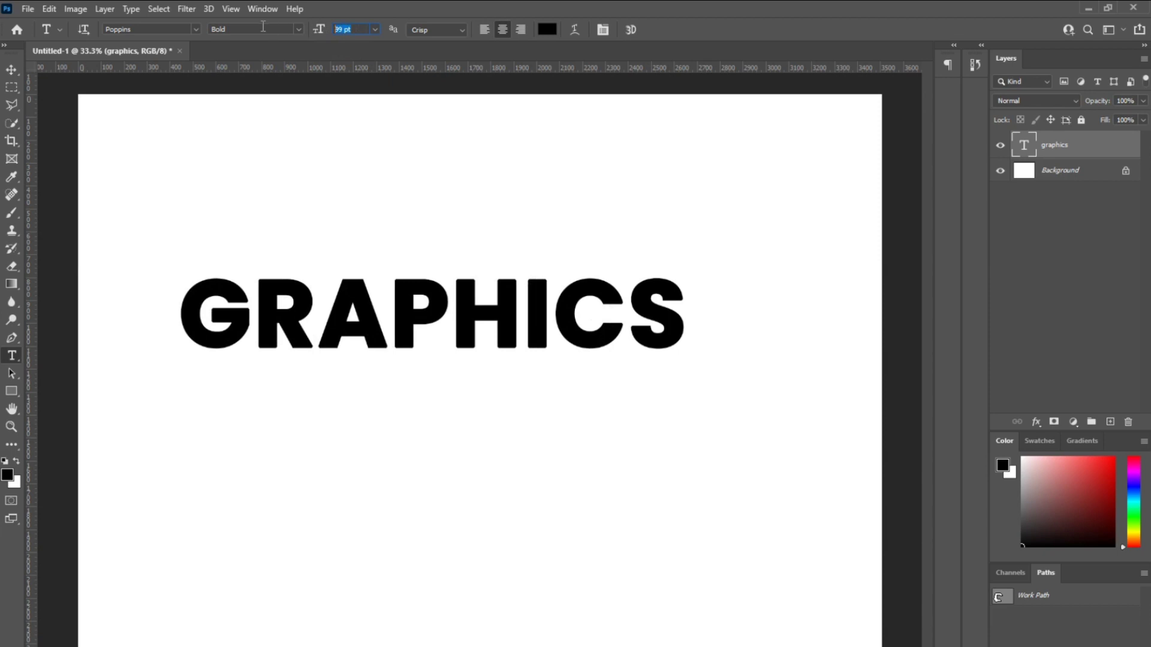
pyautogui.write('125')
pyautogui.press('Return')
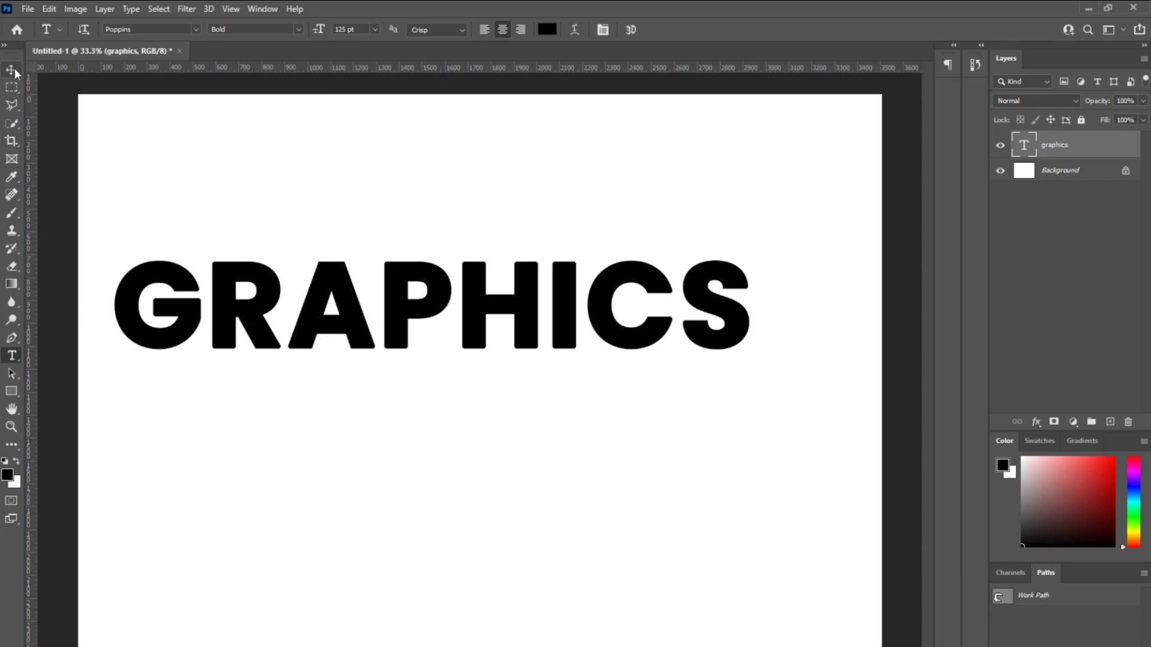
# Step: Try the Sharp and Strong anti-aliasing methods on the GRAPHICS text while viewing its letter edges at 200%
pyautogui.click(465, 30)
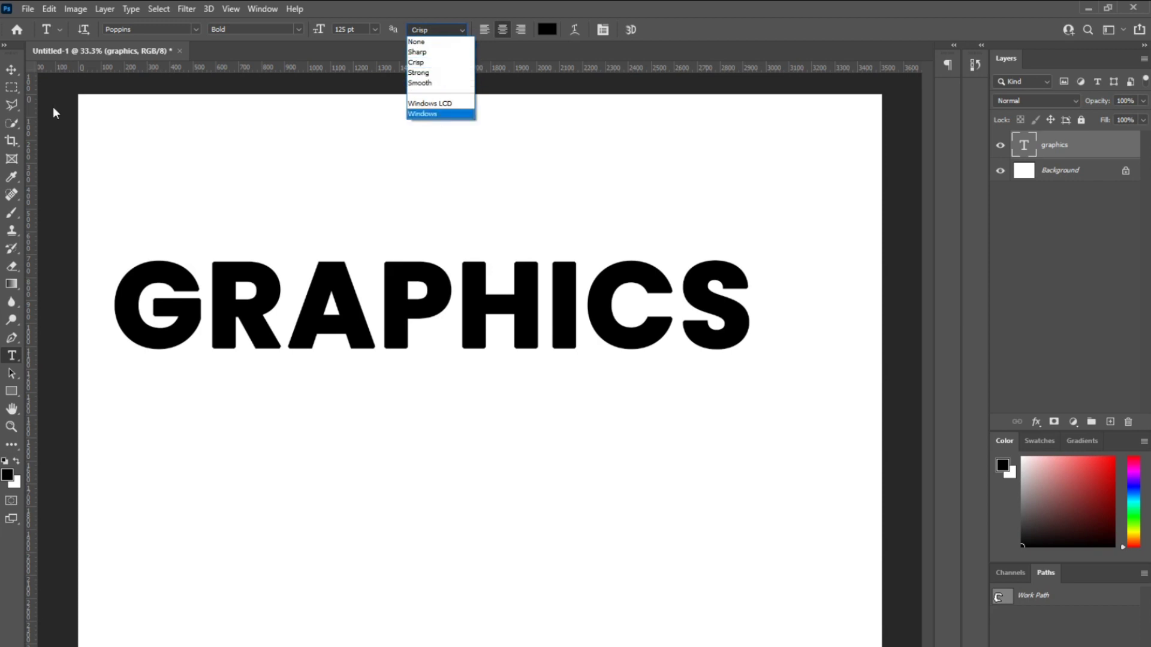
pyautogui.click(13, 67)
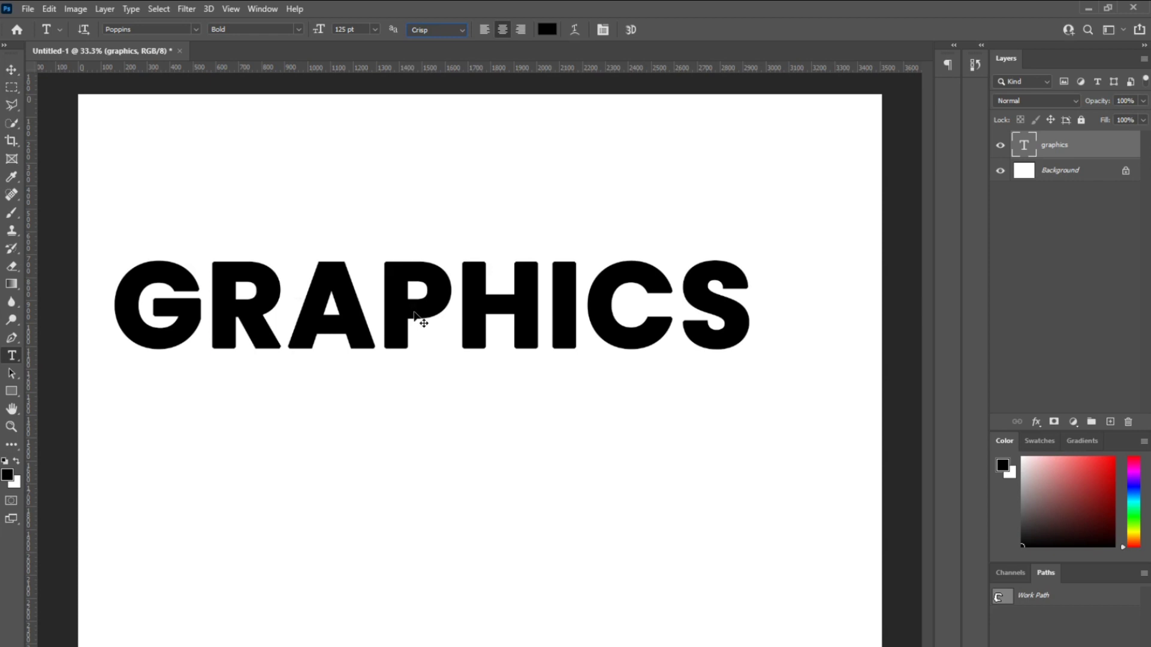
pyautogui.hotkey('ctrl', '+')
pyautogui.hotkey('ctrl', '+')
pyautogui.hotkey('ctrl', '+')
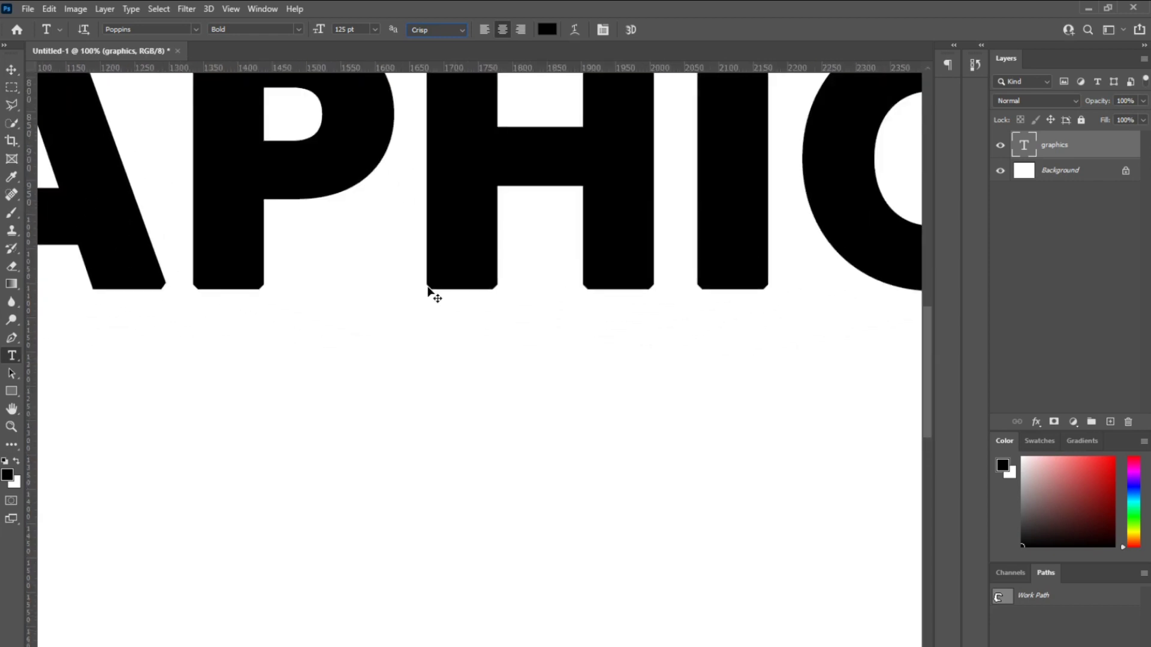
pyautogui.hotkey('ctrl', '+')
pyautogui.moveTo(929, 361); pyautogui.dragTo(927, 300)
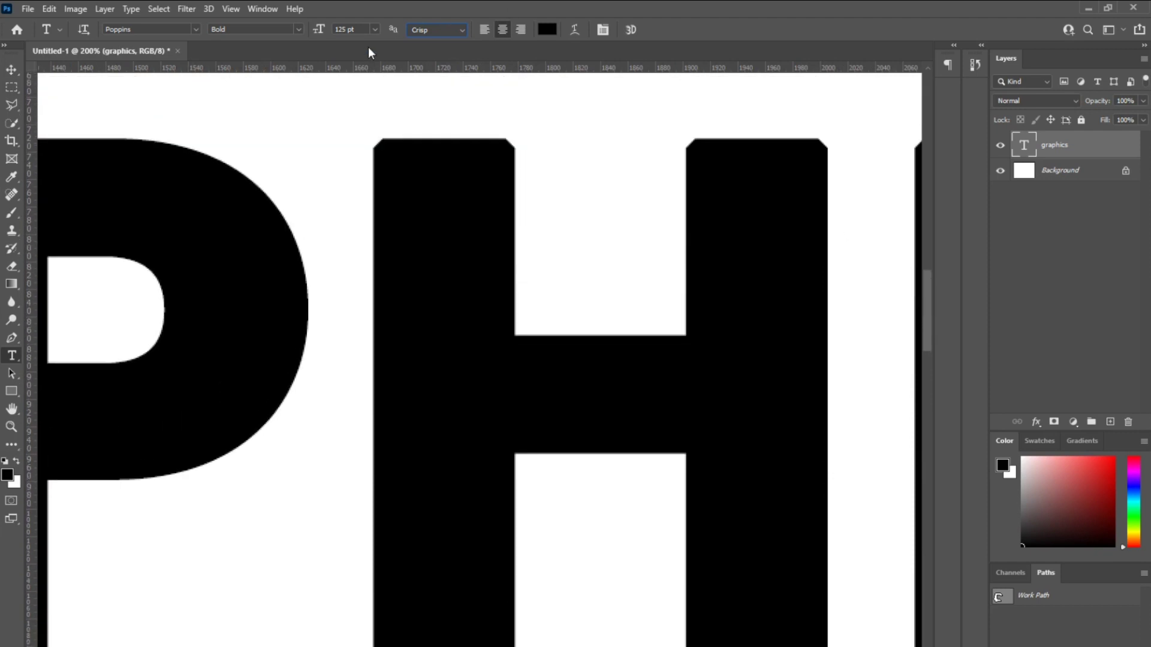
pyautogui.click(460, 30)
pyautogui.click(444, 50)
pyautogui.click(461, 30)
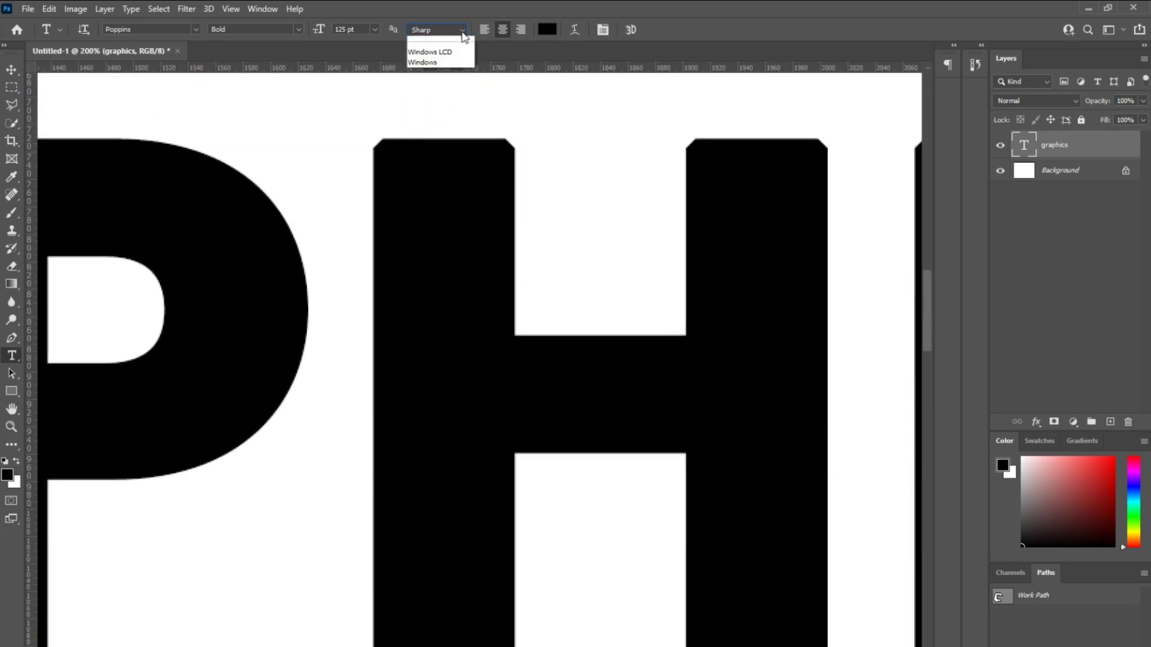
pyautogui.click(450, 72)
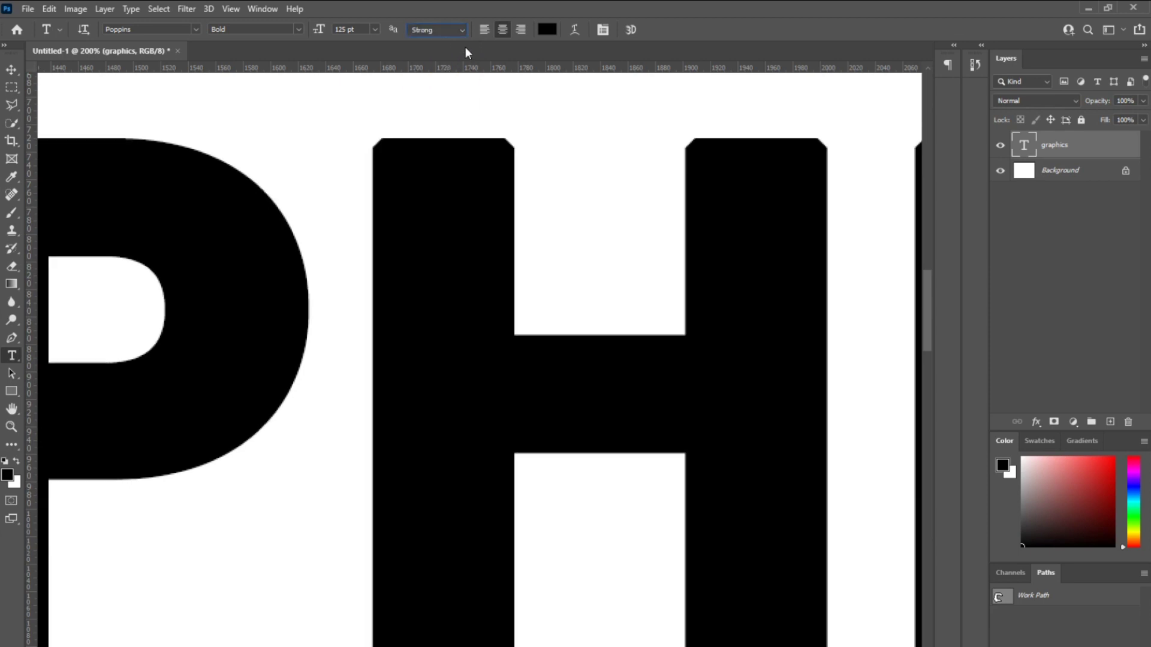
# Step: Set the anti-aliasing method of the GRAPHICS text to Smooth and review the other methods
pyautogui.click(466, 30)
pyautogui.click(443, 83)
pyautogui.click(442, 77)
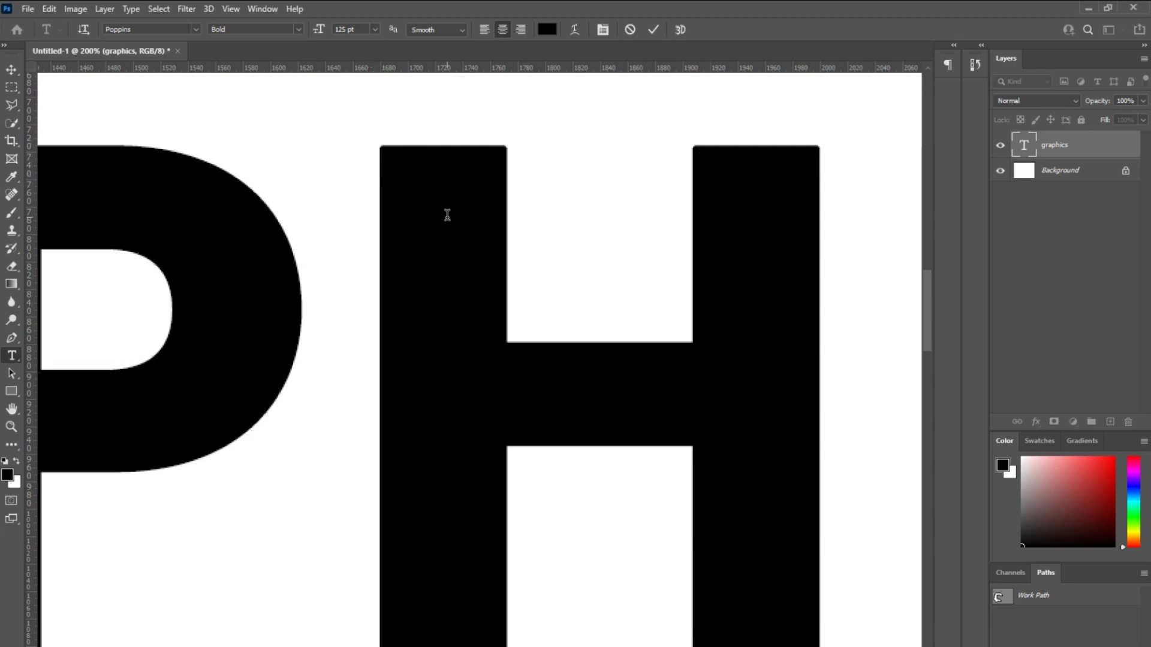
pyautogui.click(444, 34)
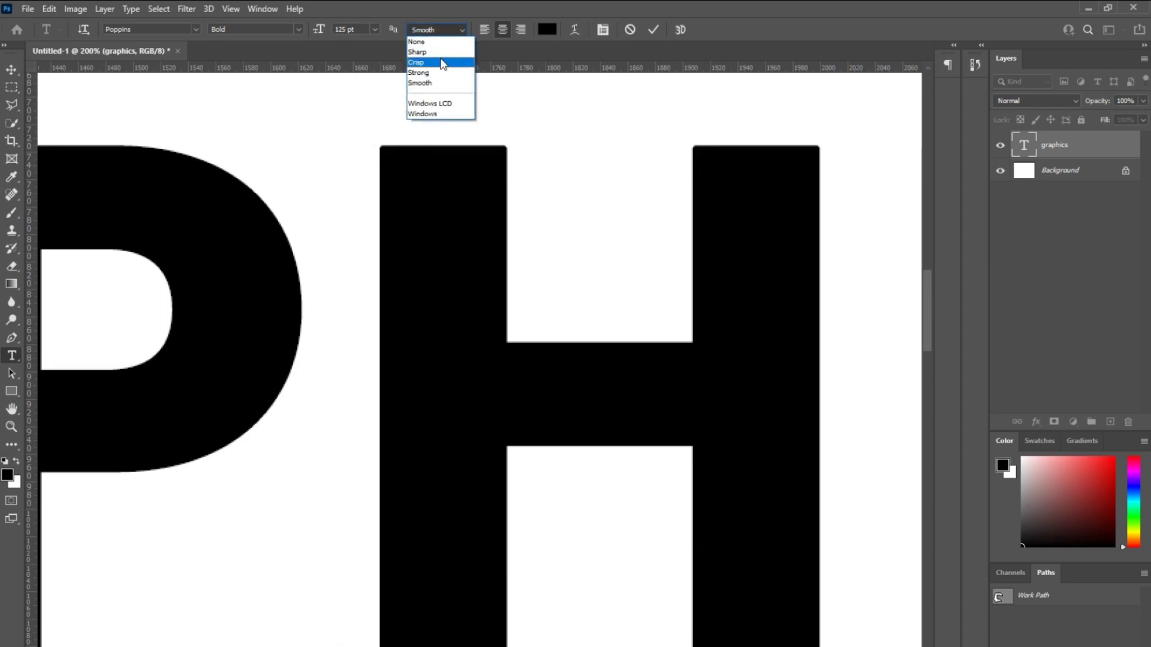
pyautogui.click(442, 62)
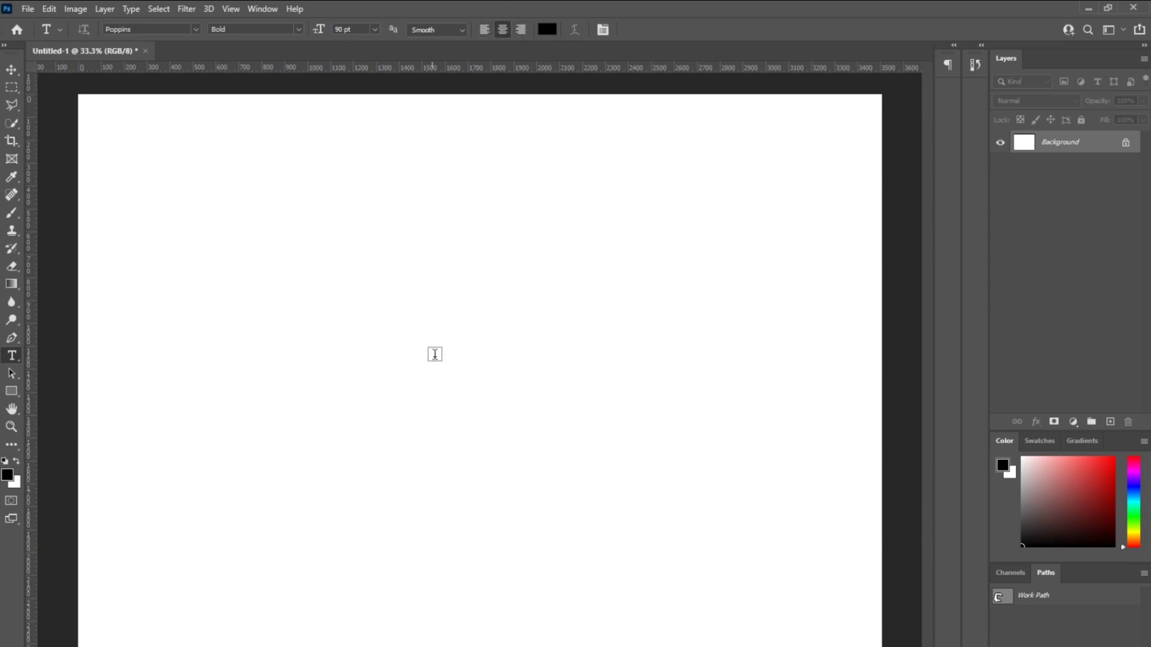
# Step: Try a centre-aligned text reading CENTER on the empty canvas and discard it
pyautogui.click(394, 237)
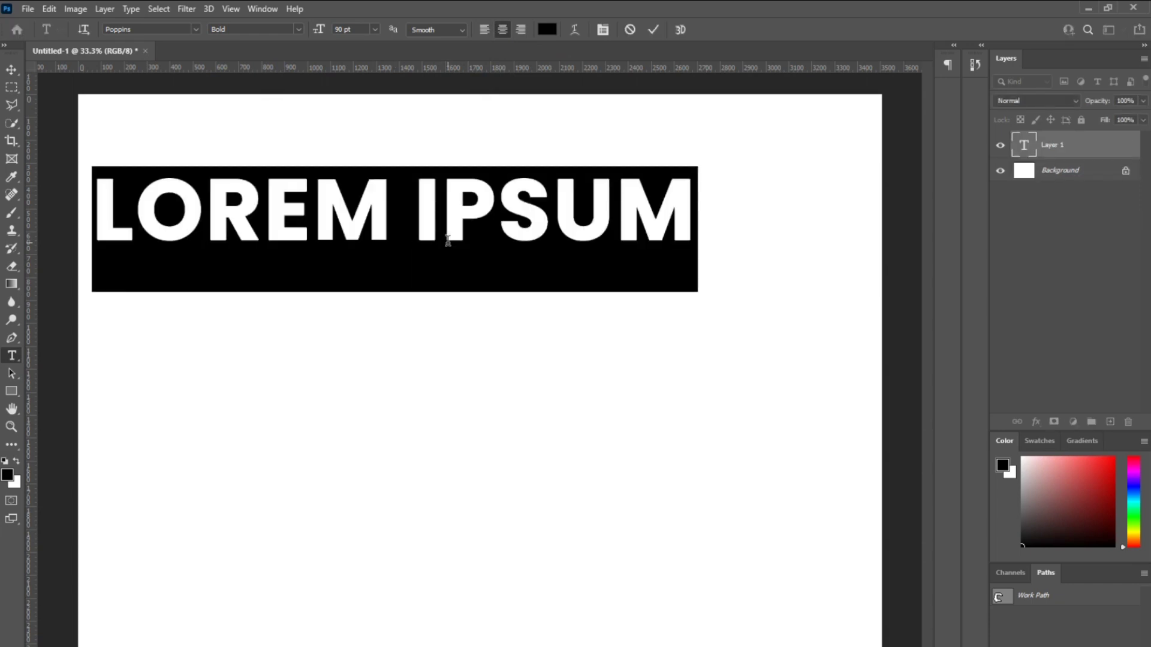
pyautogui.write('CENTER')
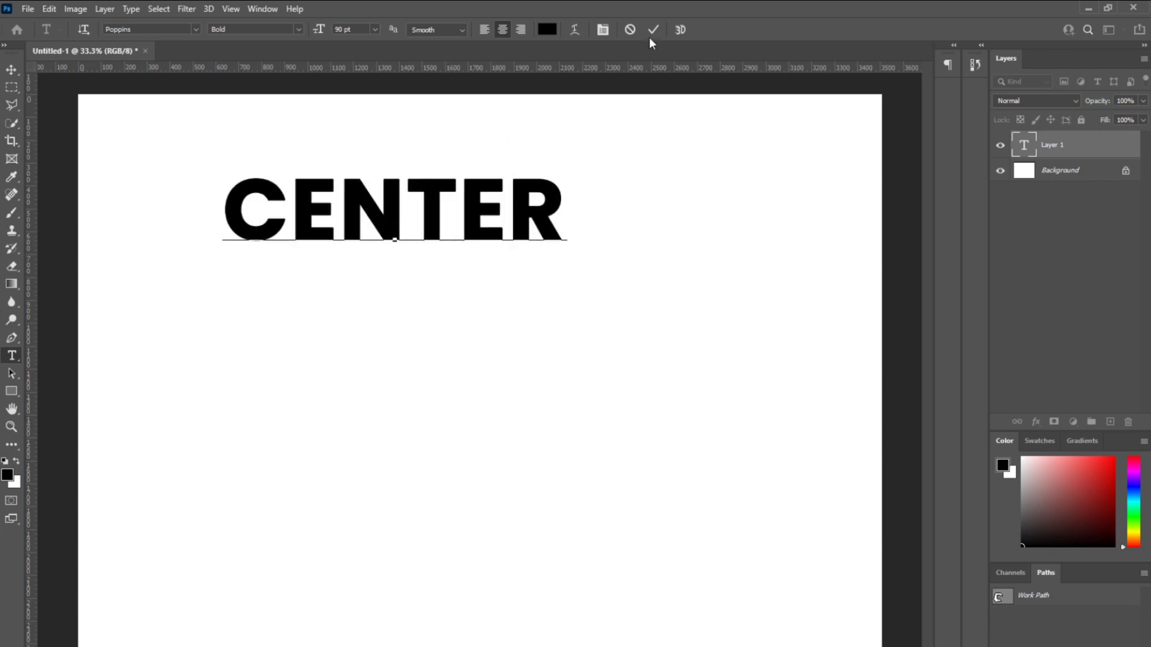
pyautogui.click(629, 30)
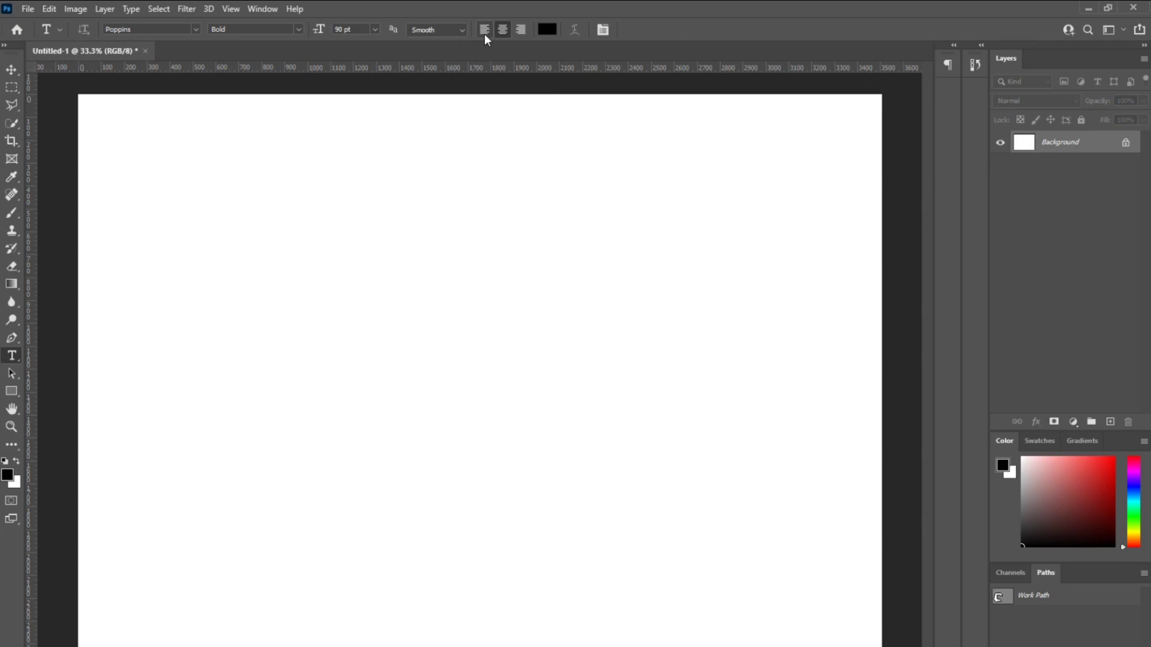
# Step: Try a left-aligned text reading LEFT on the canvas and discard it
pyautogui.click(342, 225)
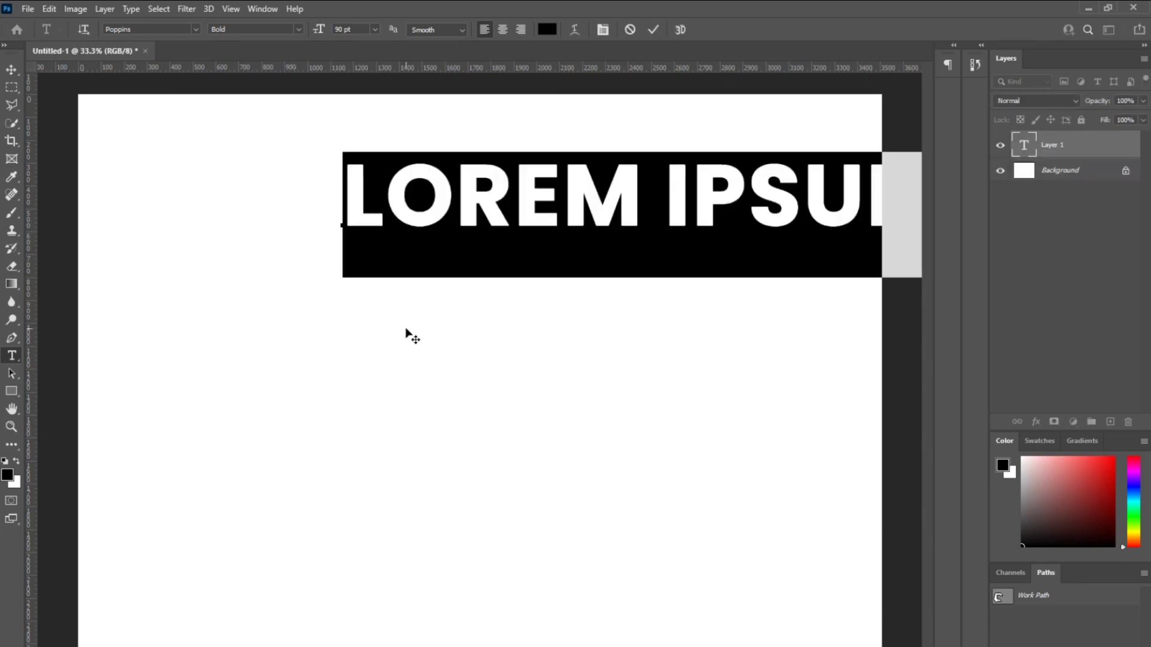
pyautogui.write('LEFT')
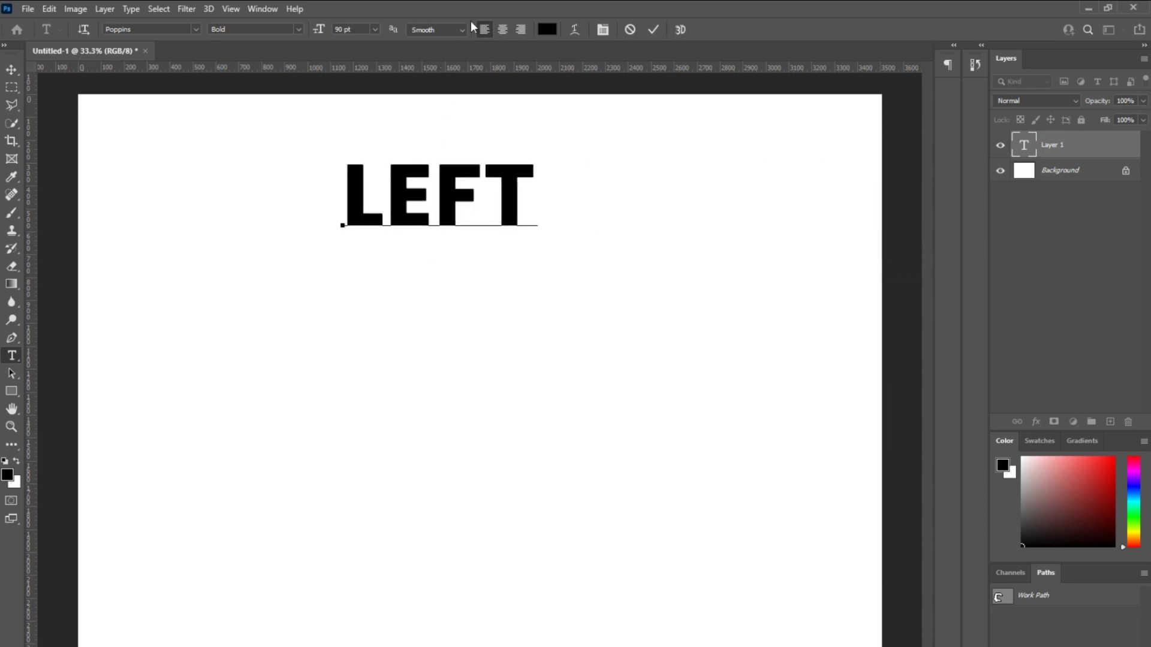
pyautogui.click(627, 30)
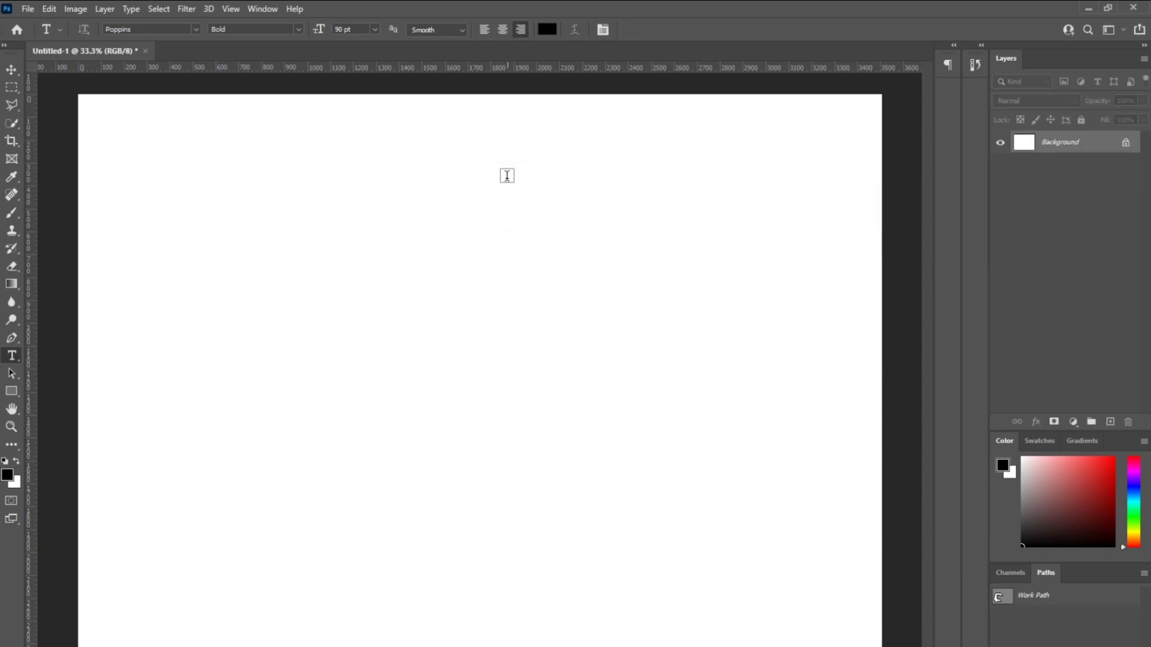
# Step: Create a right-aligned text layer reading RIGHT and switch its alignment to left
pyautogui.click(540, 256)
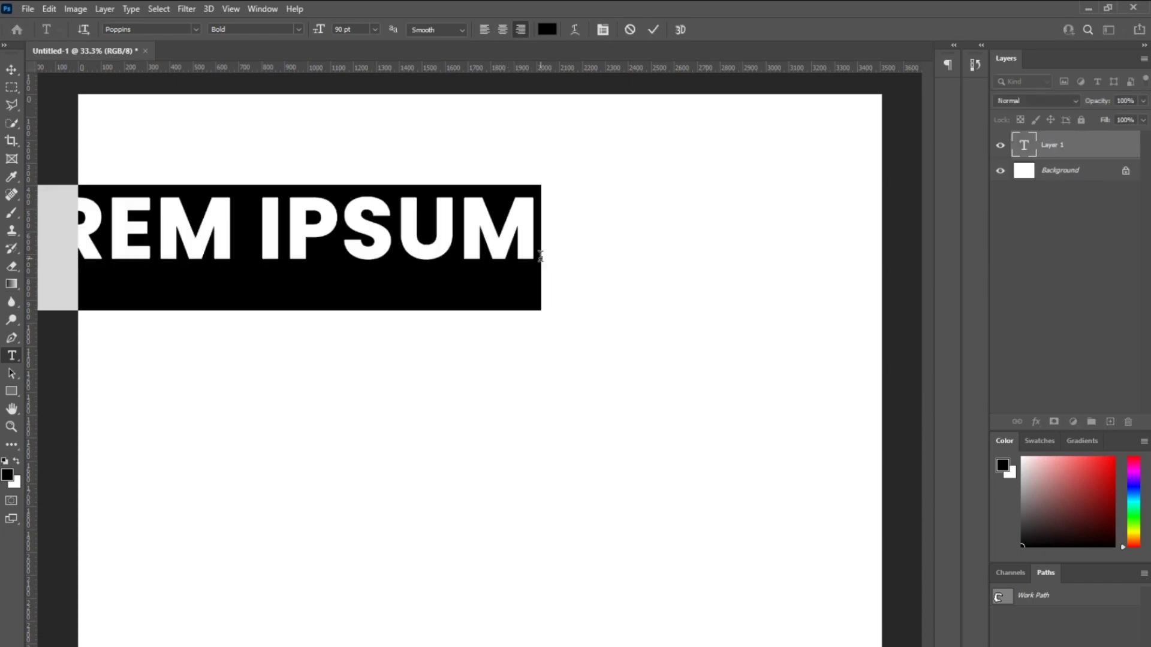
pyautogui.write('RIGHT')
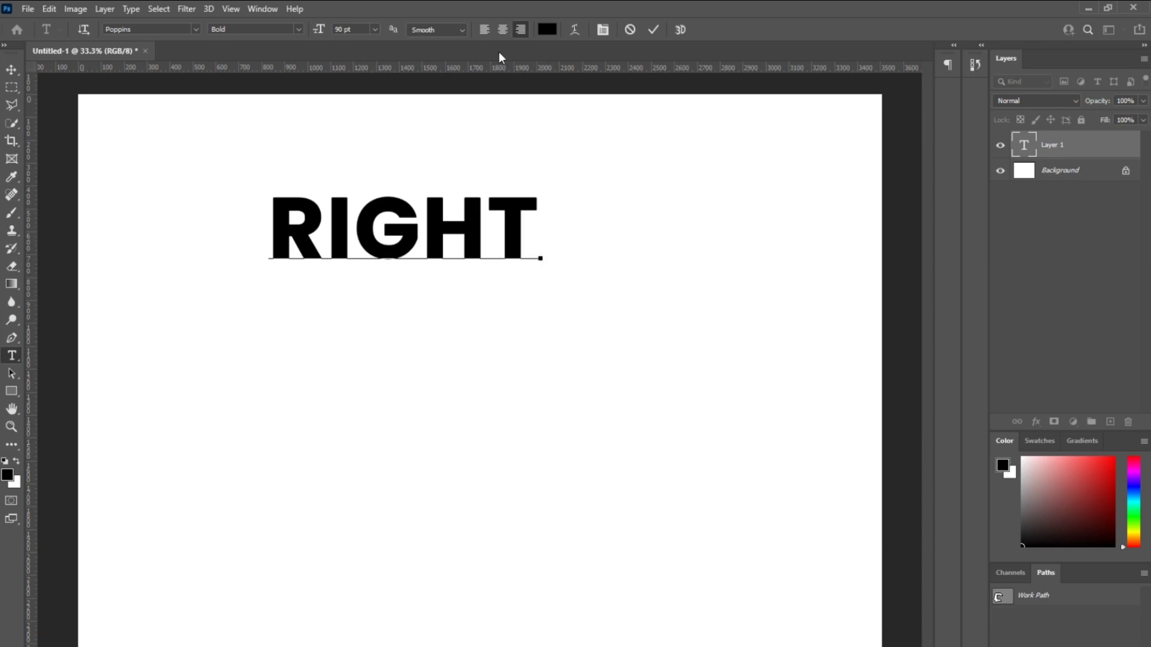
pyautogui.click(484, 29)
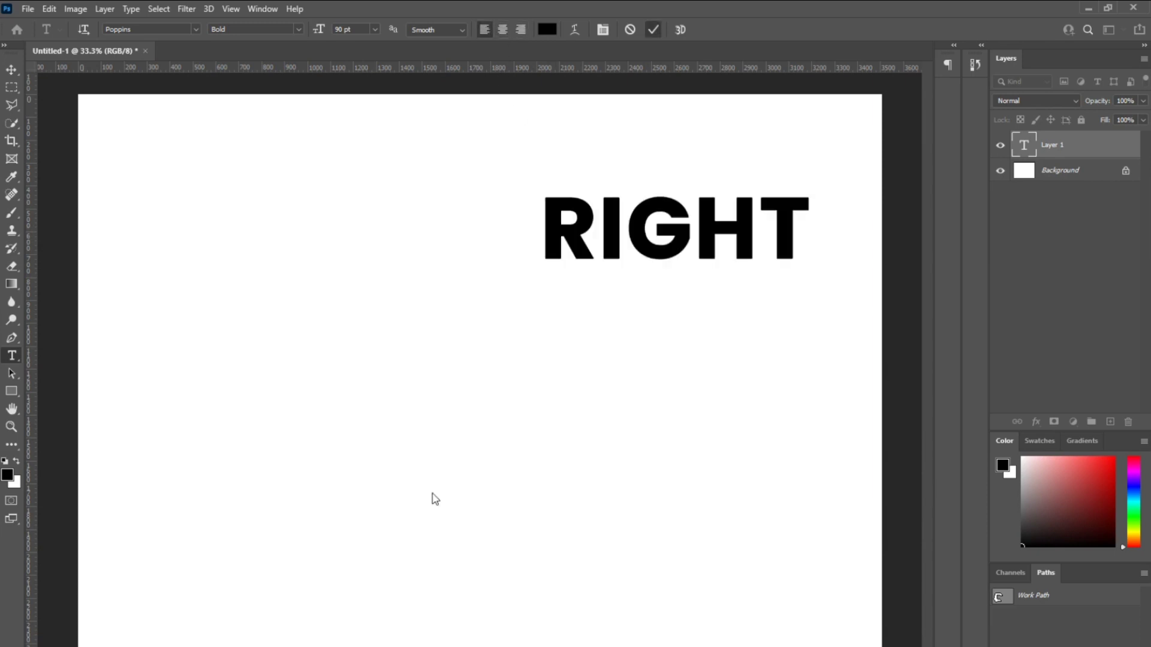
pyautogui.hotkey('ctrl', 'Return')
# Step: Move the RIGHT text to the horizontal middle of the canvas and return to the Type tool
pyautogui.press('v')
pyautogui.moveTo(696, 231); pyautogui.dragTo(498, 247)
pyautogui.press('t')
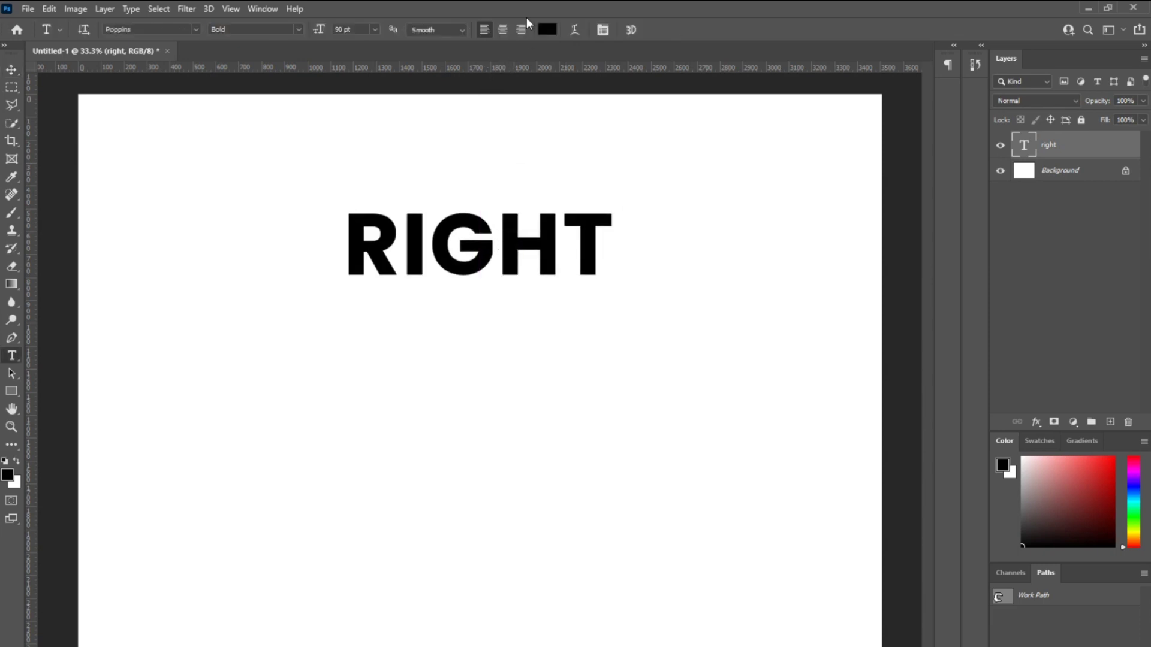
# Step: Change the colour of the RIGHT text to the brownish red 6c4545
pyautogui.click(552, 33)
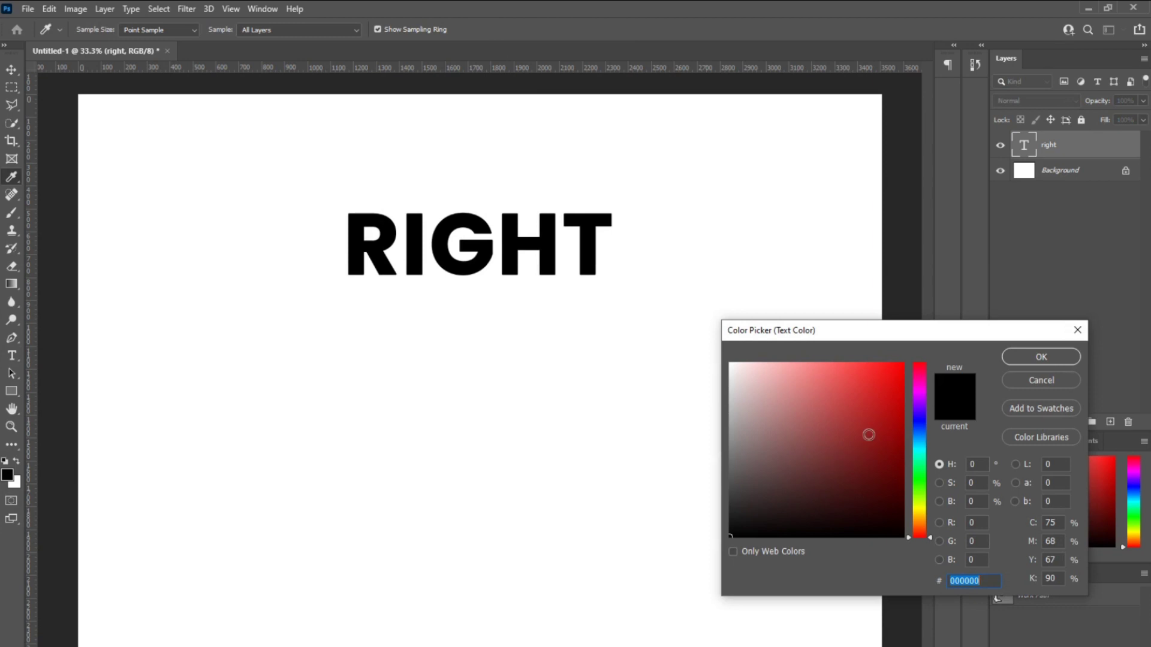
pyautogui.click(882, 381)
pyautogui.click(790, 462)
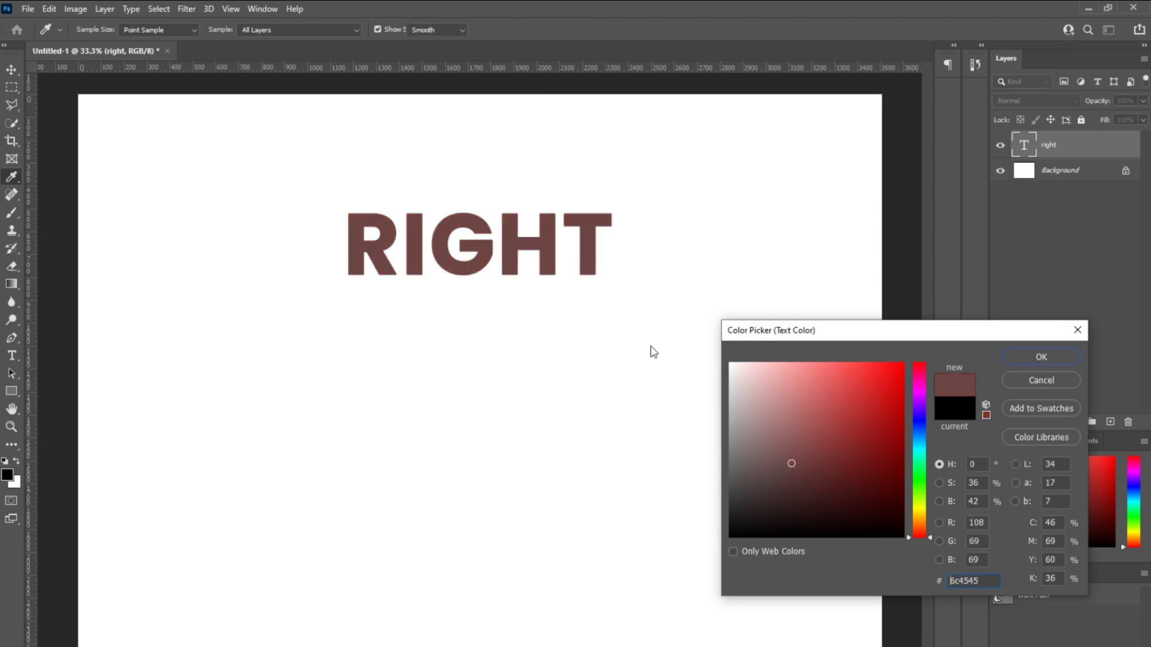
pyautogui.press('Return')
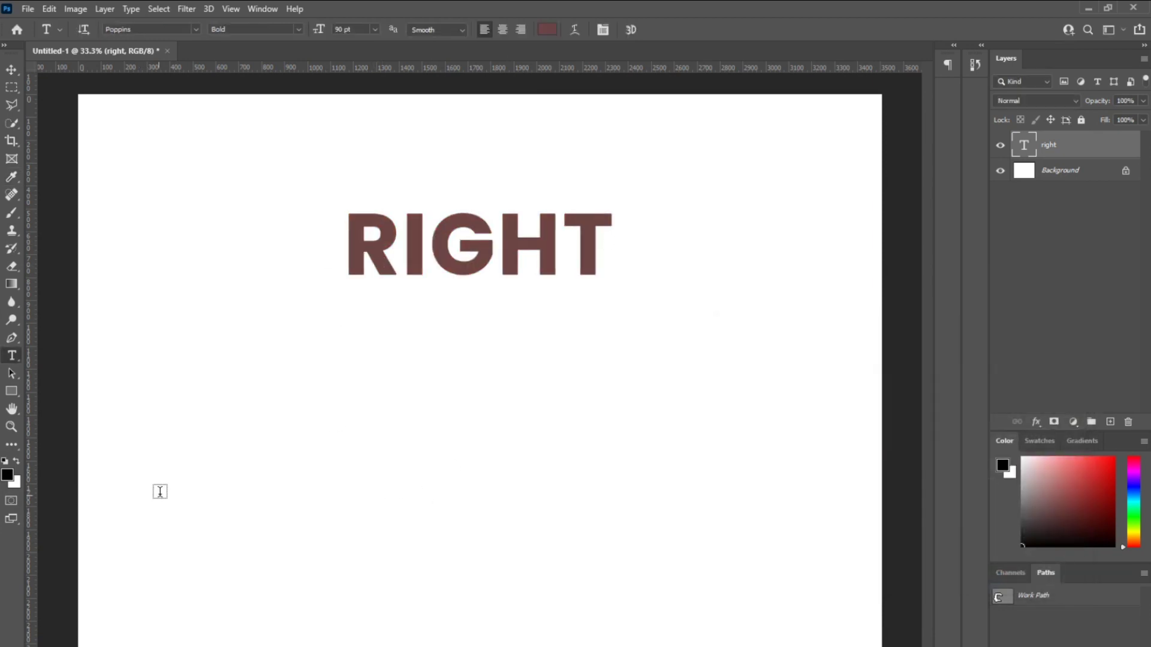
# Step: Open the Warp Text settings for the RIGHT text and try the Arc and Arc Lower styles
pyautogui.click(574, 29)
pyautogui.click(549, 277)
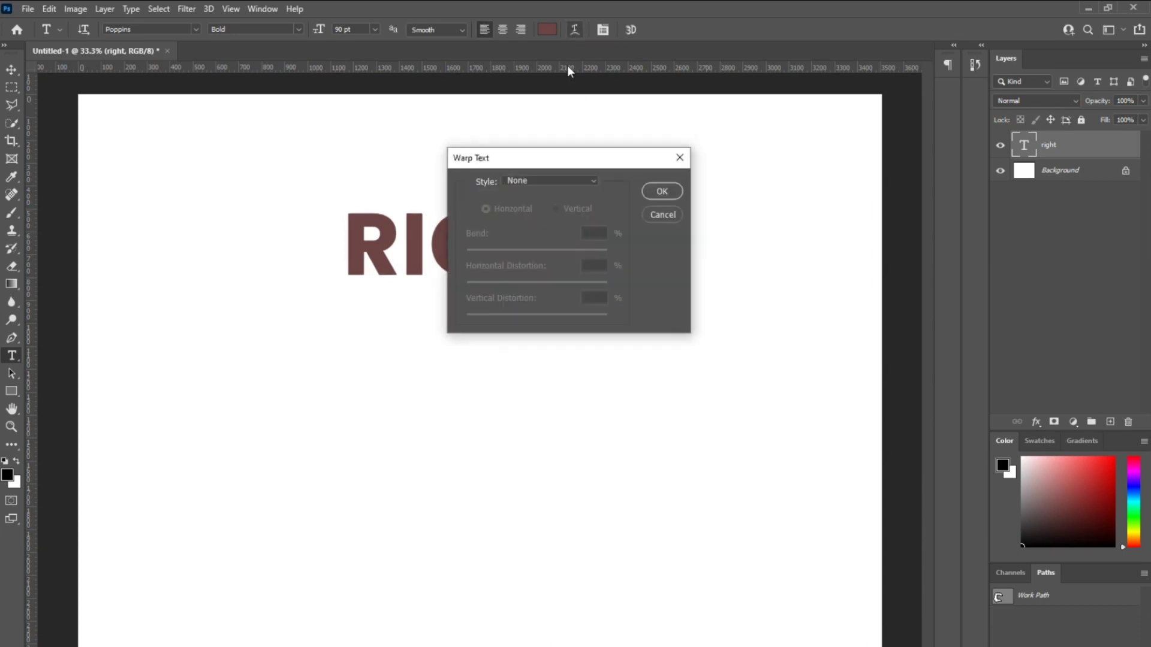
pyautogui.moveTo(538, 155); pyautogui.dragTo(764, 137)
pyautogui.click(772, 157)
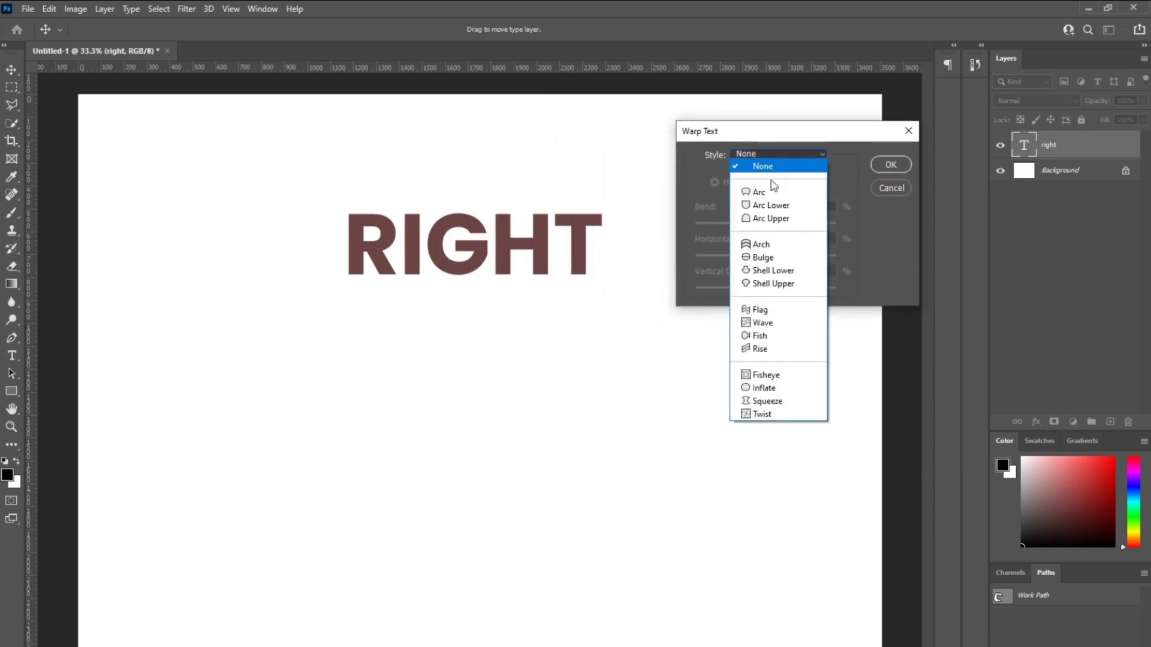
pyautogui.click(771, 179)
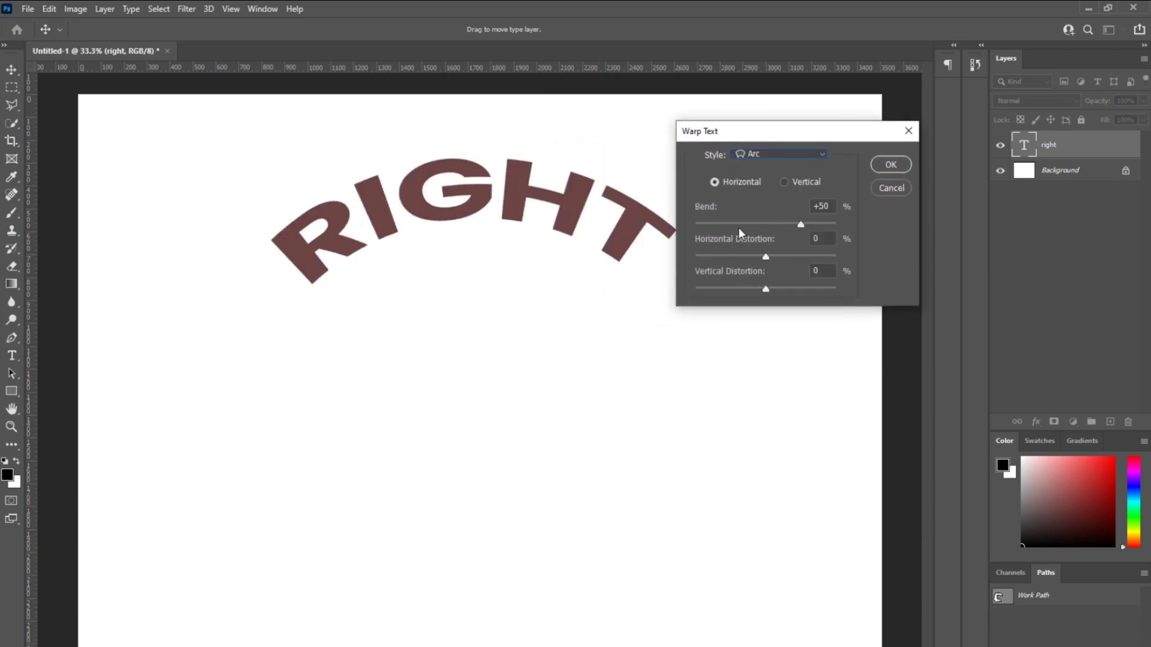
pyautogui.click(771, 156)
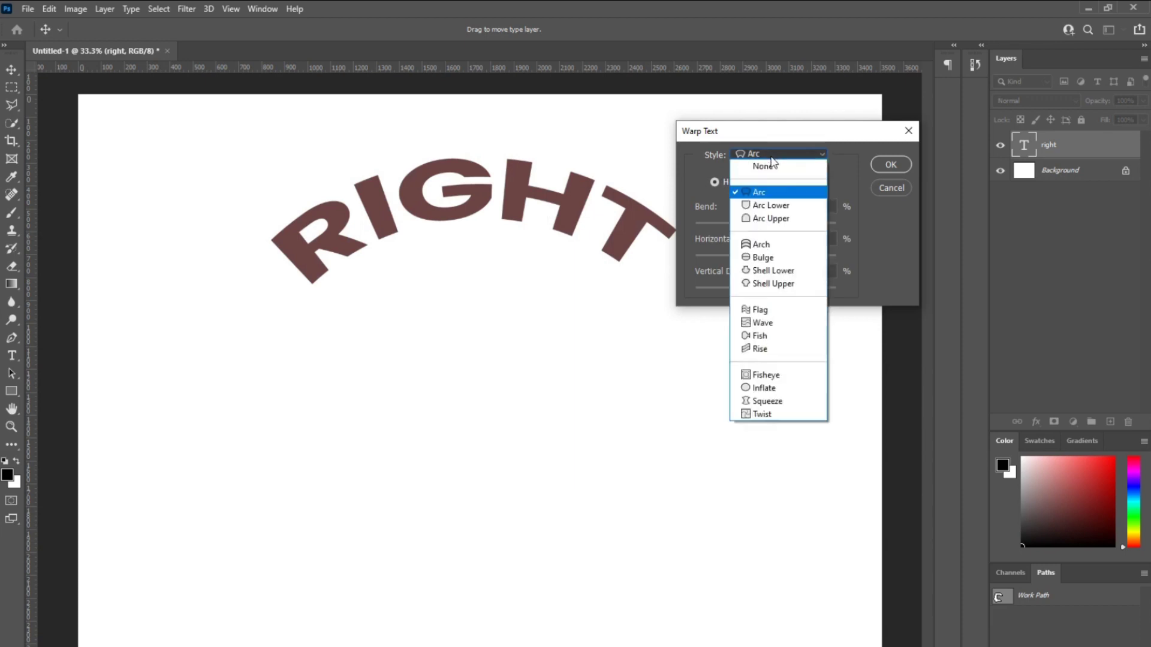
pyautogui.click(771, 207)
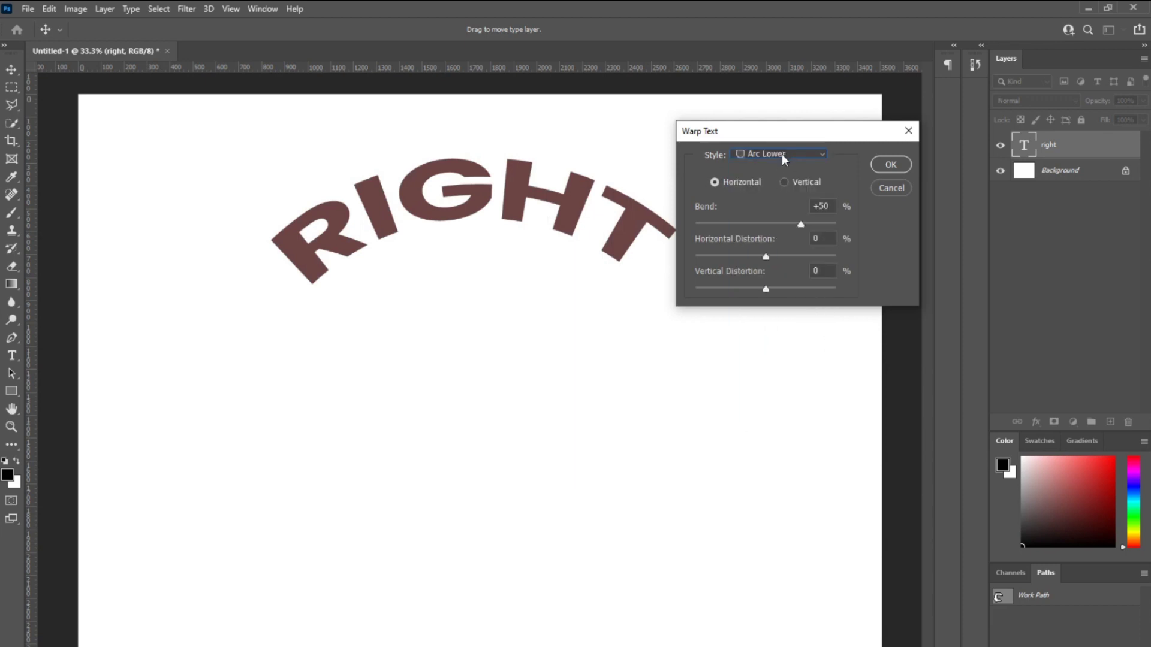
# Step: Apply the Flag warp style to the RIGHT text with a Bend of -58%
pyautogui.click(781, 153)
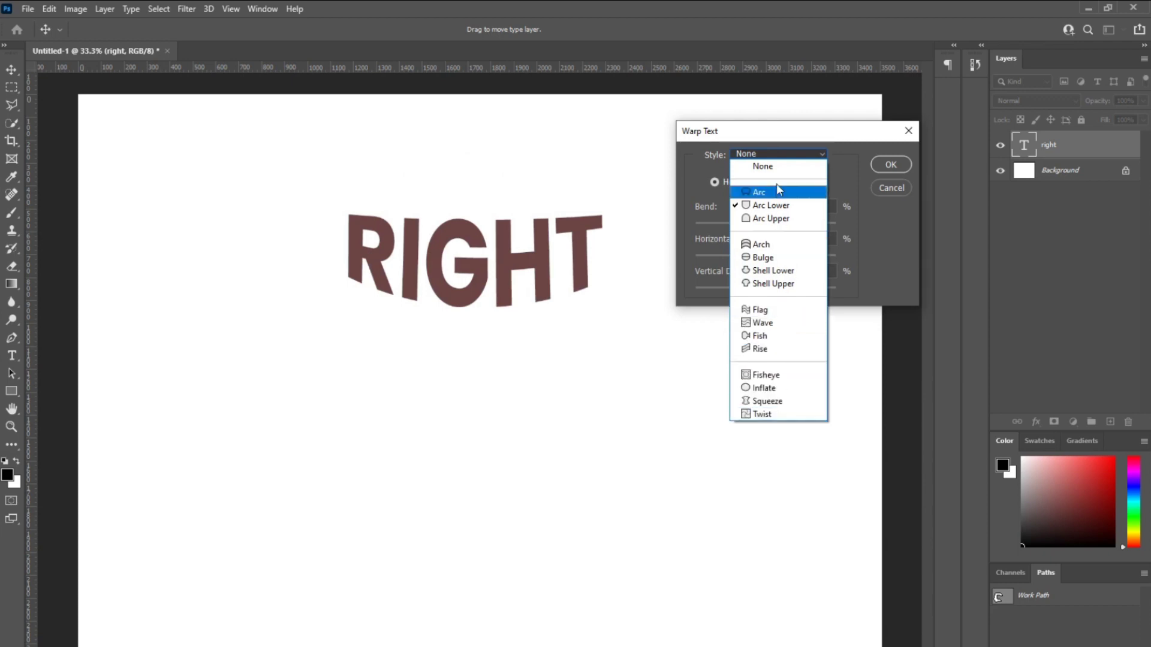
pyautogui.click(774, 309)
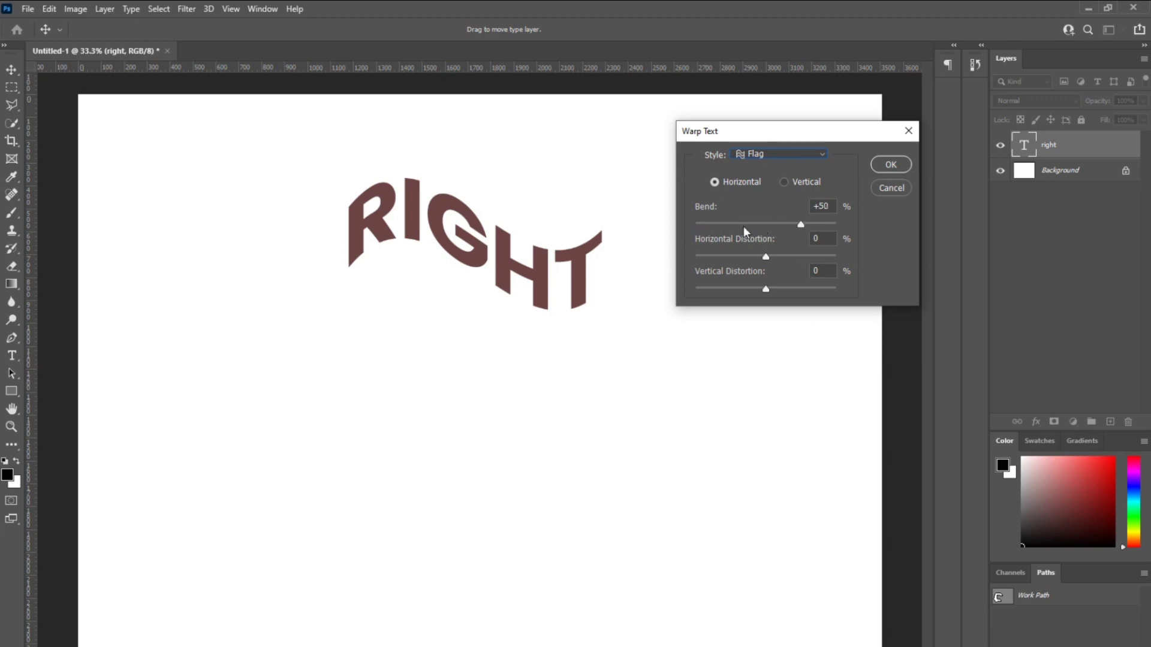
pyautogui.click(725, 225)
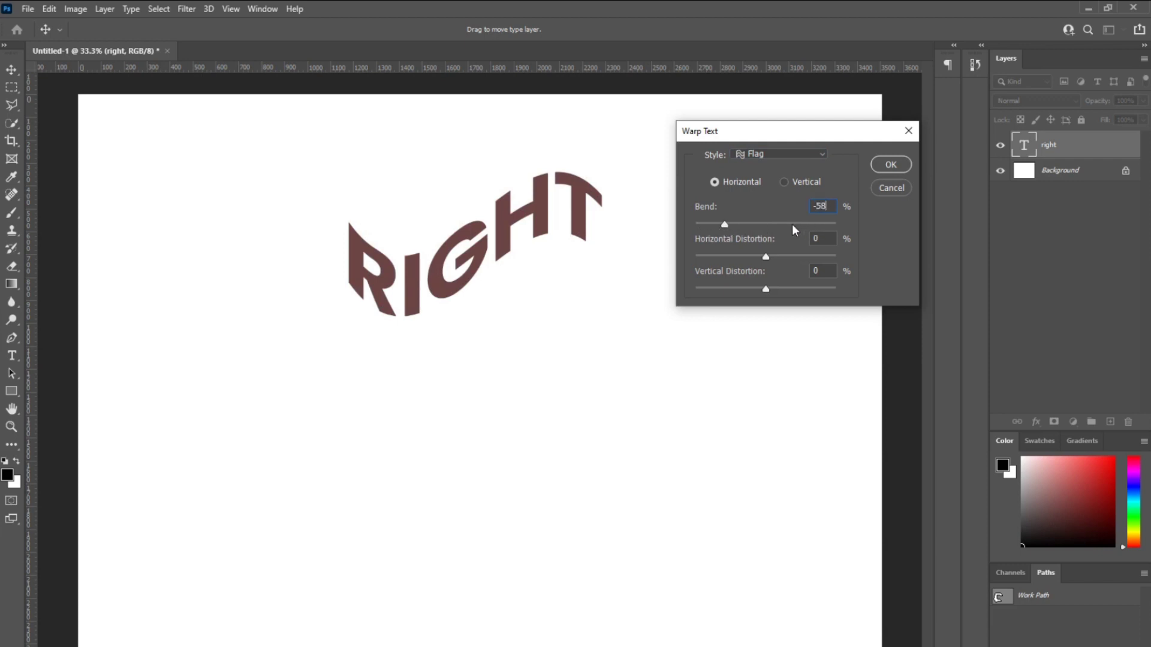
# Step: Try a Horizontal Distortion of +36% and a Vertical Distortion of -70% on the Flag warp, and discard the warp
pyautogui.click(790, 256)
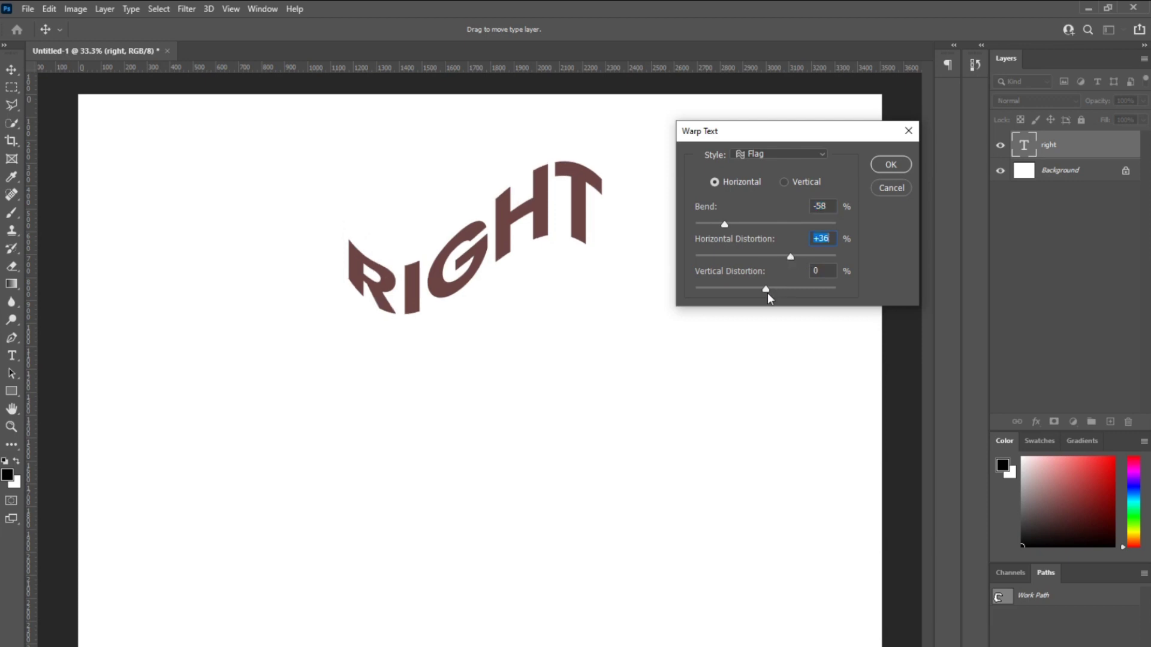
pyautogui.click(717, 288)
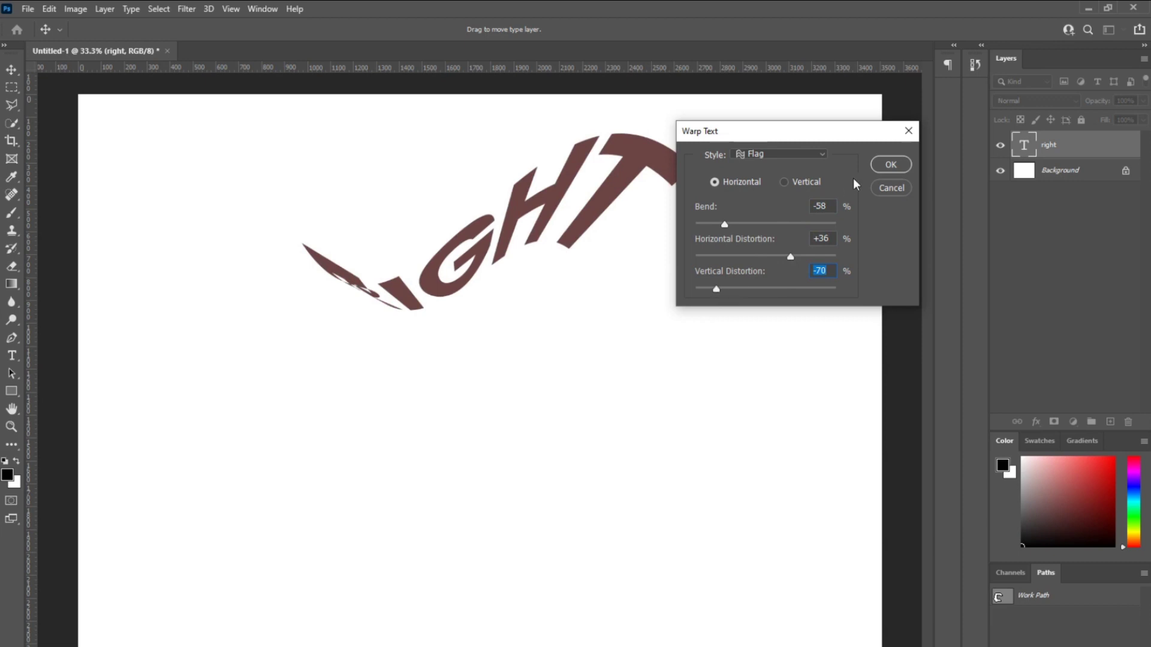
pyautogui.click(885, 188)
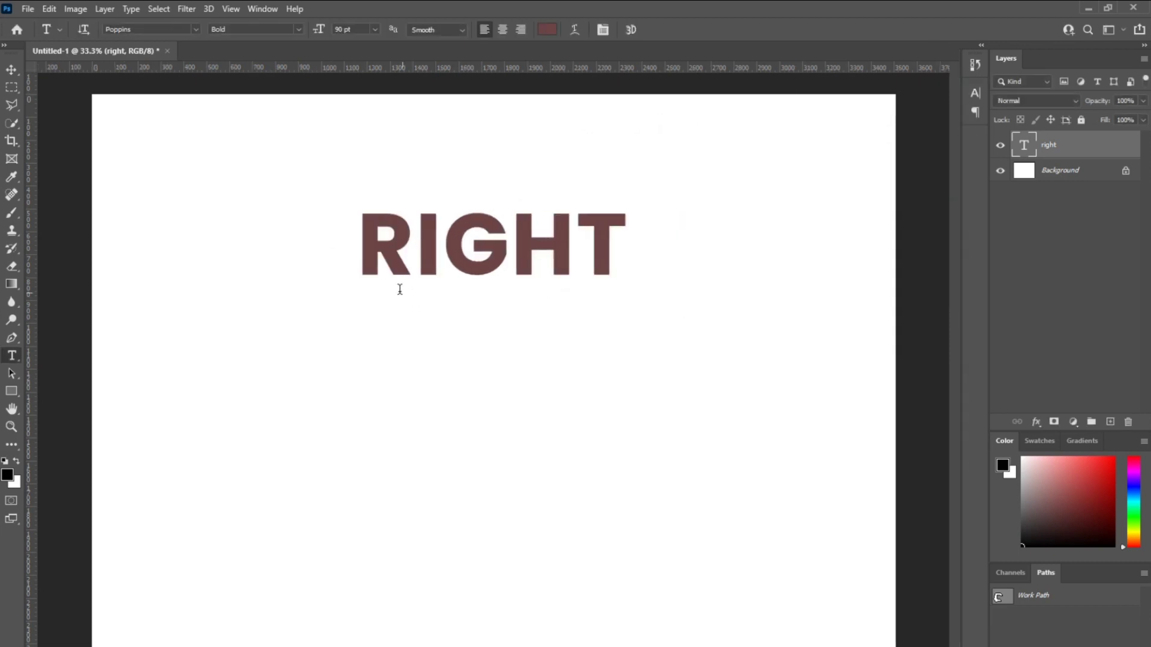
# Step: Open the Character and Paragraph panels as separate floating panels and place them on either side of the RIGHT text
pyautogui.click(603, 30)
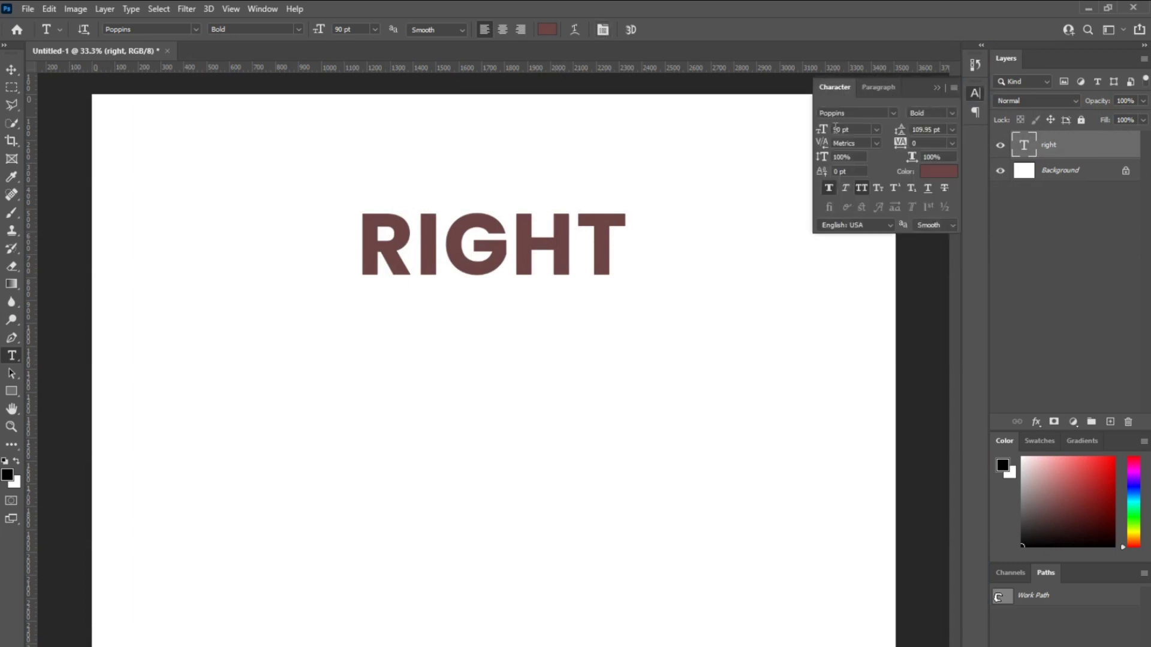
pyautogui.moveTo(888, 85); pyautogui.dragTo(257, 138)
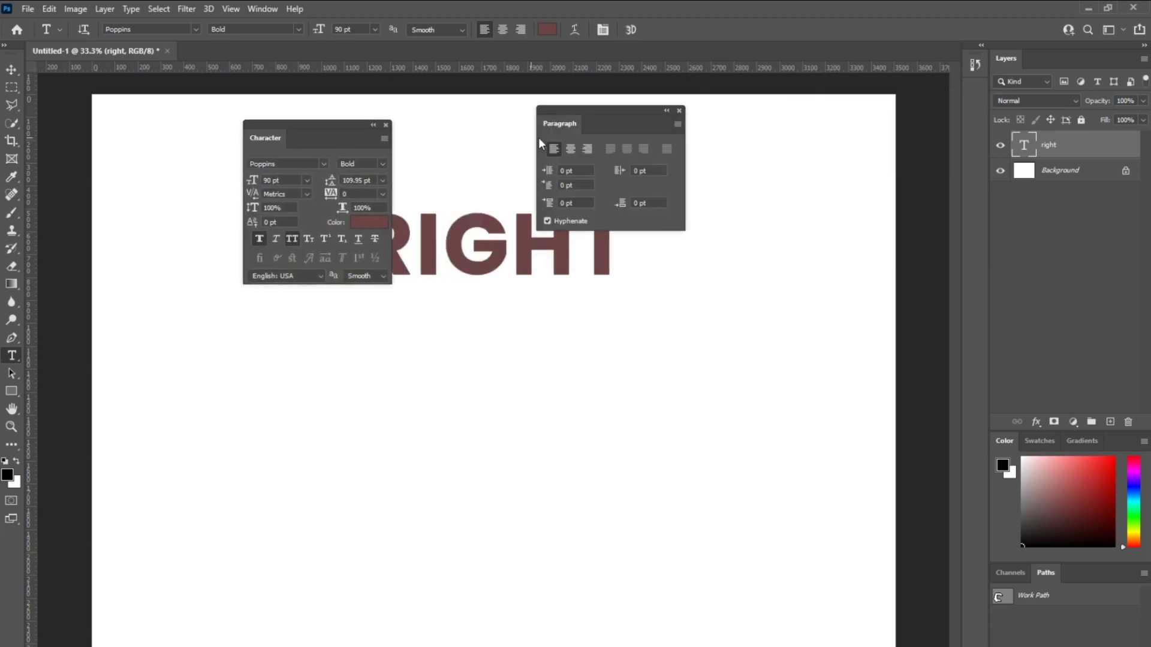
pyautogui.moveTo(562, 105); pyautogui.dragTo(703, 142)
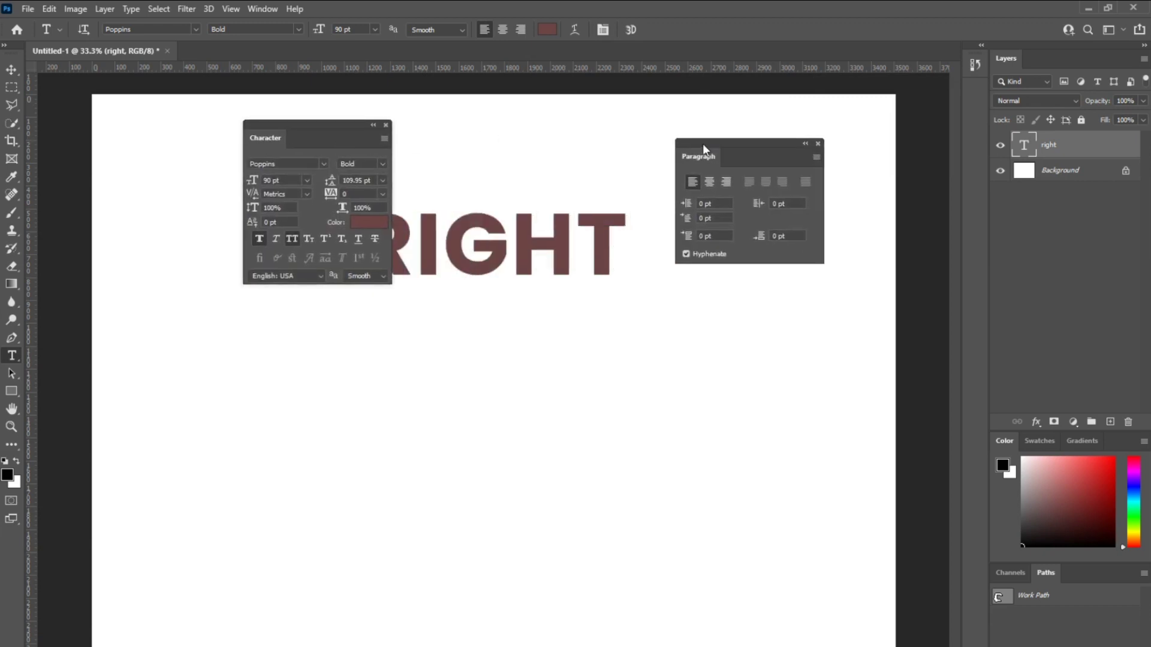
pyautogui.doubleClick(321, 127)
pyautogui.click(254, 135)
pyautogui.moveTo(261, 127); pyautogui.dragTo(188, 135)
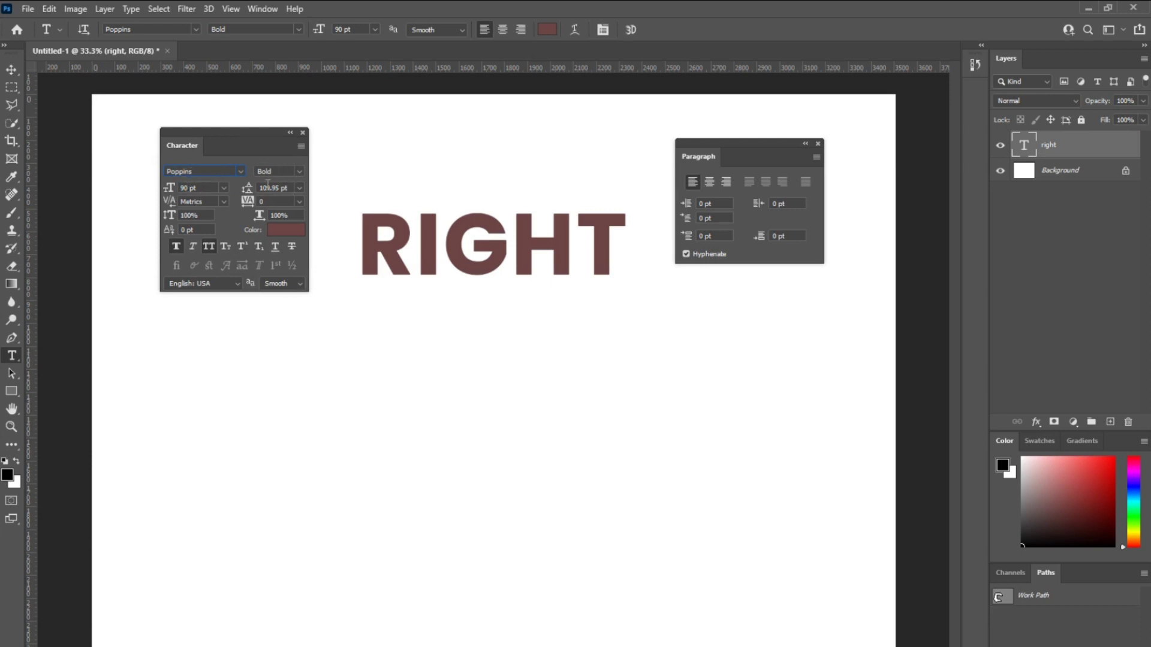
pyautogui.click(299, 188)
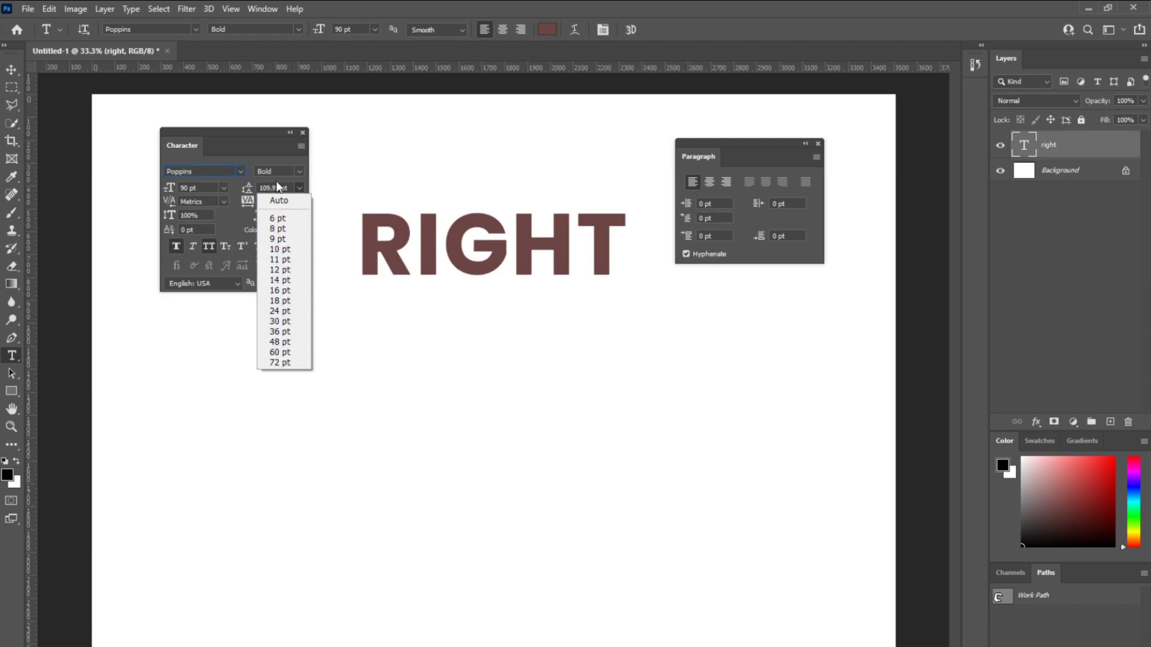
pyautogui.click(236, 217)
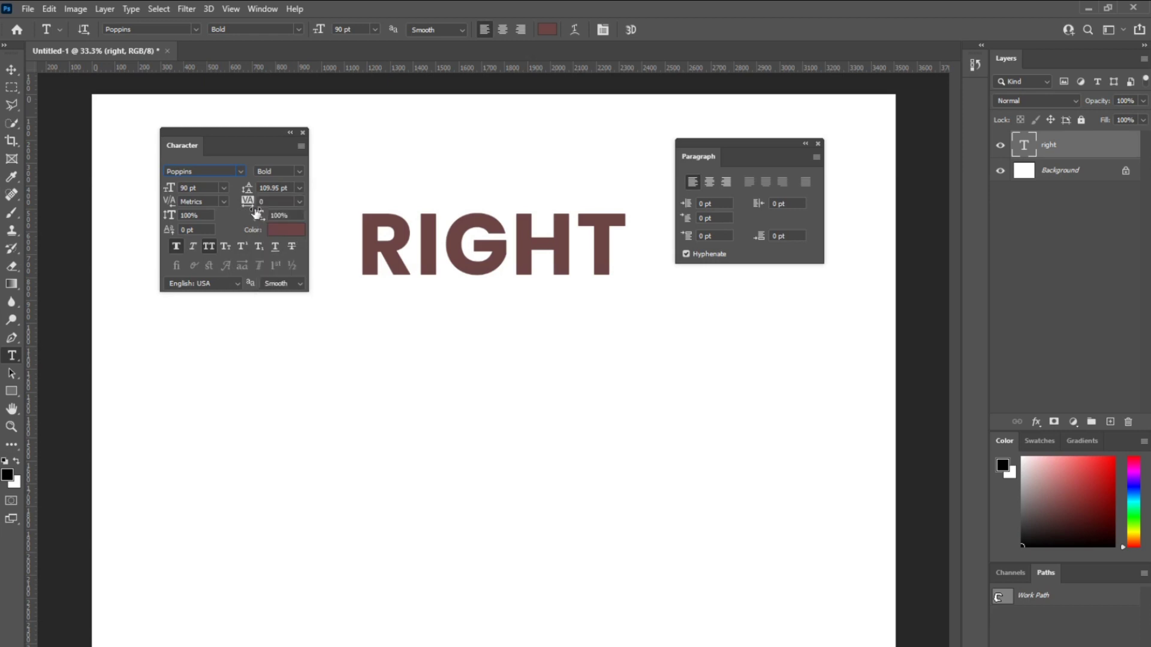
pyautogui.moveTo(239, 137); pyautogui.dragTo(181, 131)
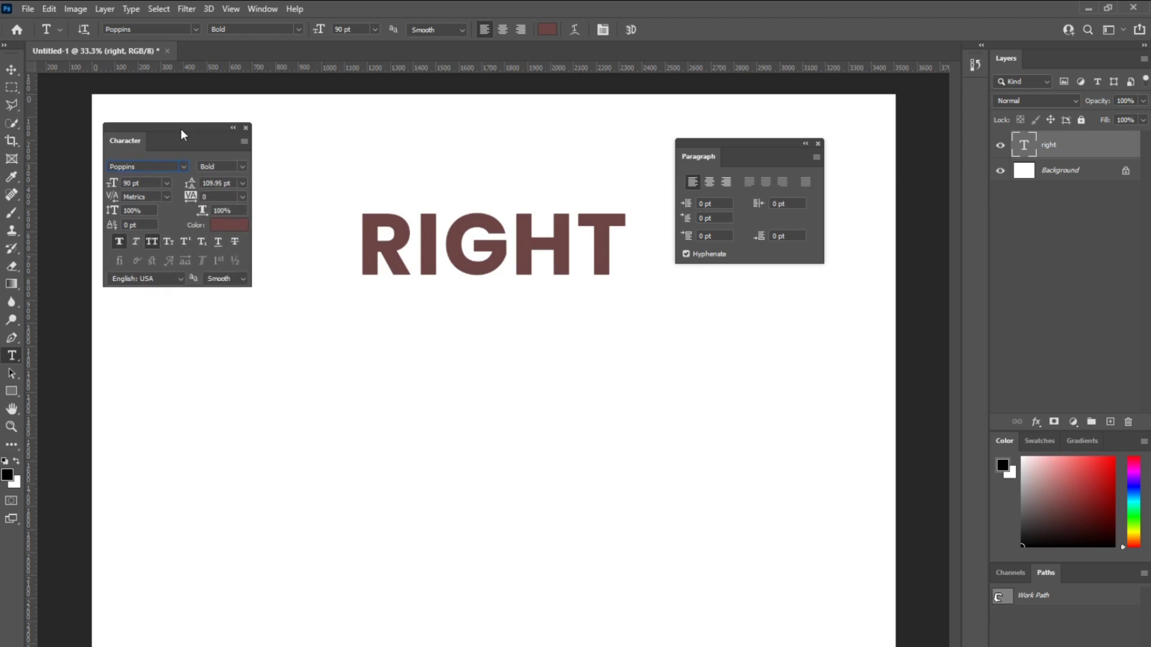
# Step: Create a lorem ipsum paragraph text box below the RIGHT text and set it to Poppins Regular at 17 pt
pyautogui.moveTo(287, 356); pyautogui.dragTo(726, 513)
pyautogui.moveTo(319, 30); pyautogui.dragTo(292, 27)
pyautogui.click(293, 29)
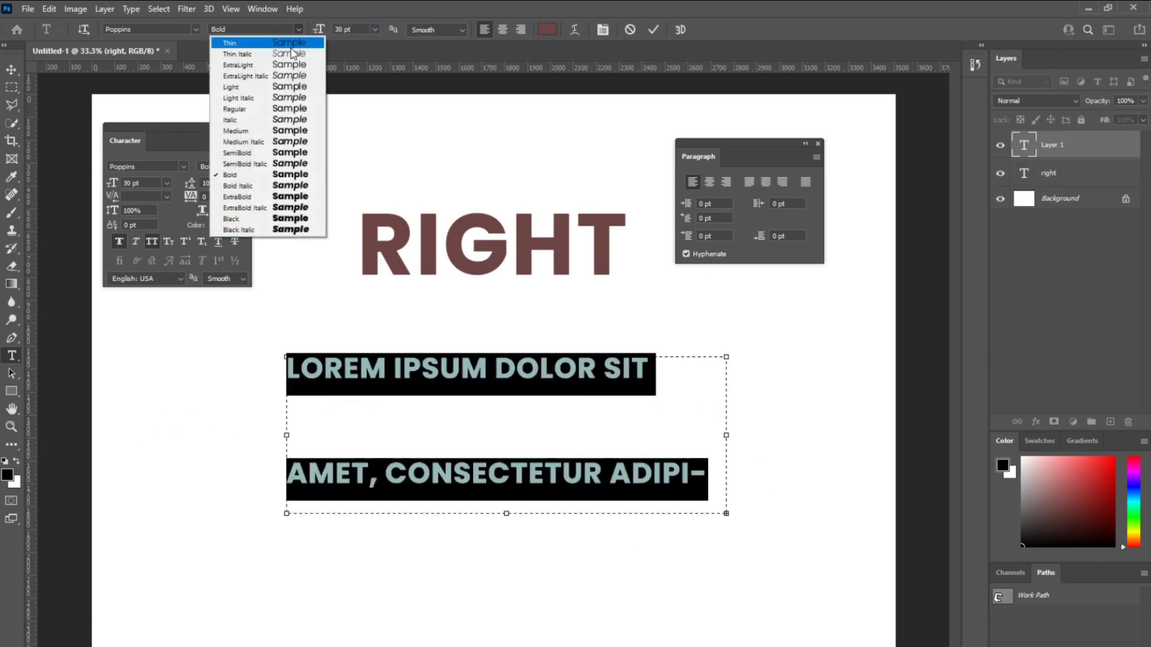
pyautogui.click(287, 109)
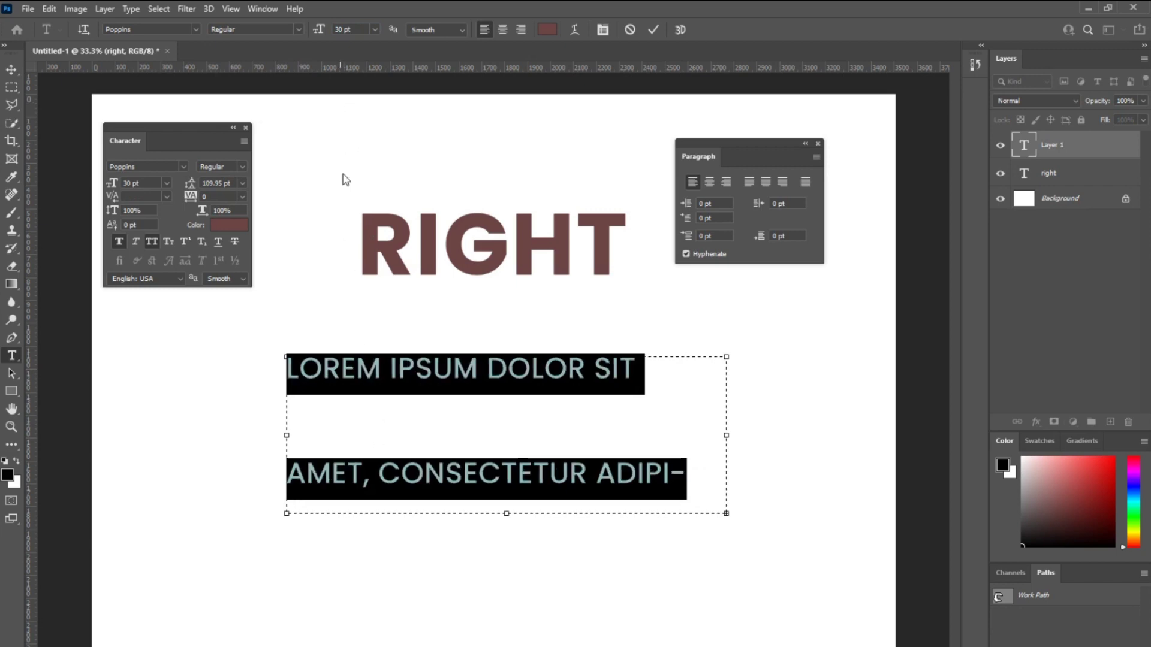
pyautogui.moveTo(319, 30); pyautogui.dragTo(306, 29)
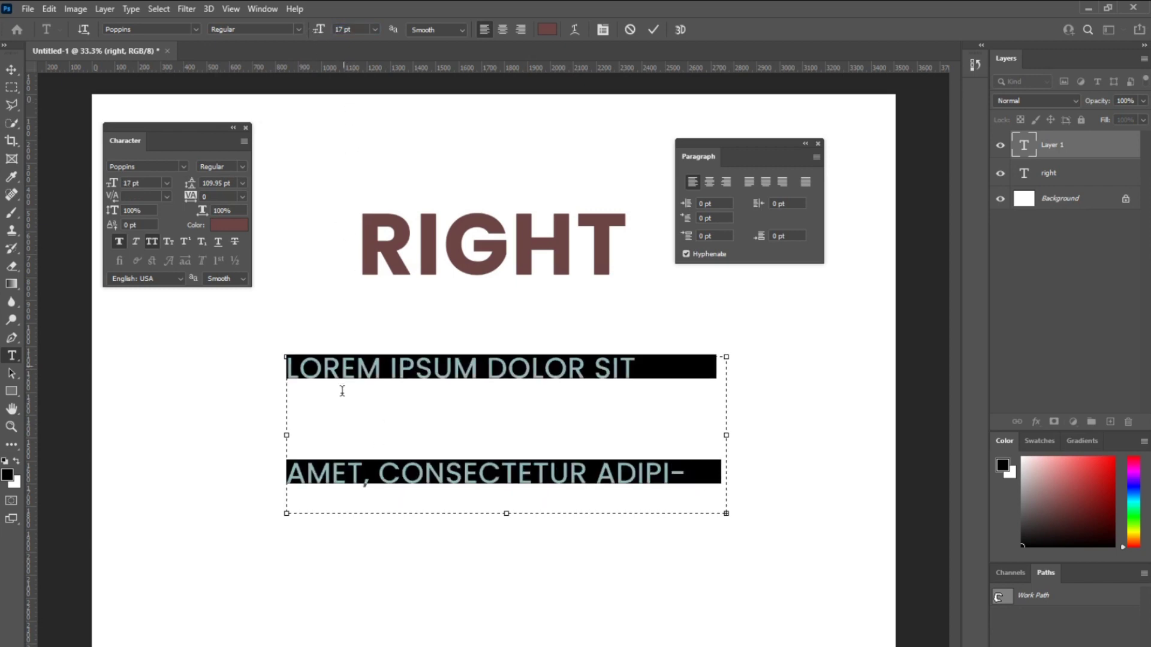
# Step: Try Auto and 18 pt leading on the lorem ipsum paragraph, set it to 37 pt, and commit the text
pyautogui.click(242, 183)
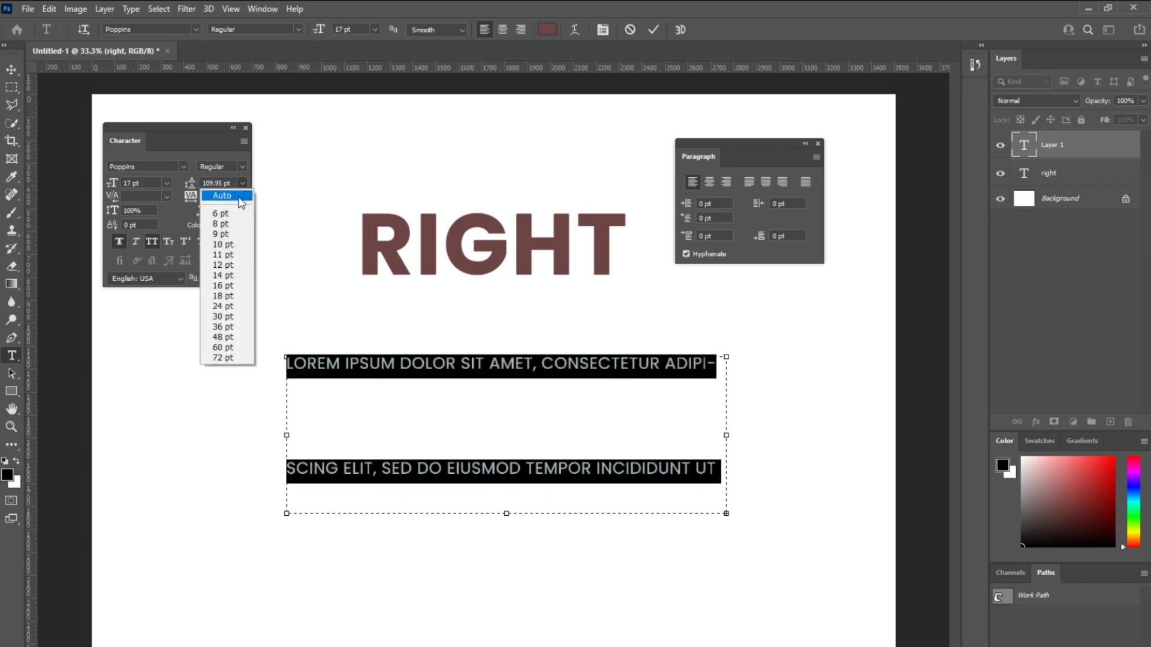
pyautogui.click(238, 196)
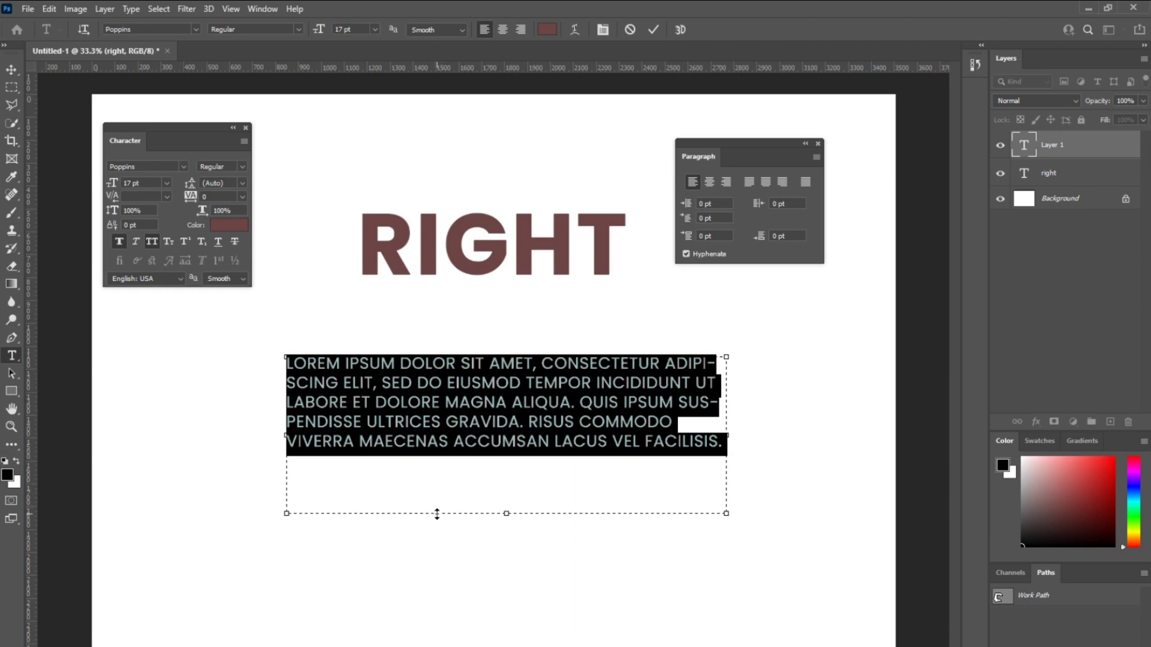
pyautogui.click(241, 184)
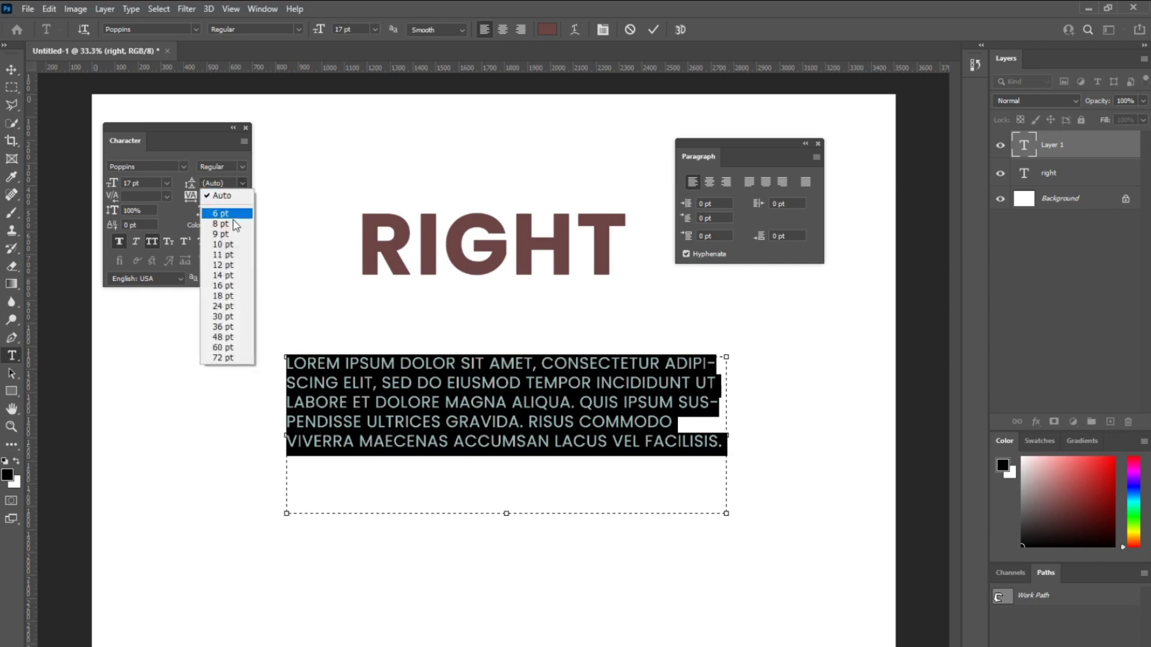
pyautogui.click(237, 296)
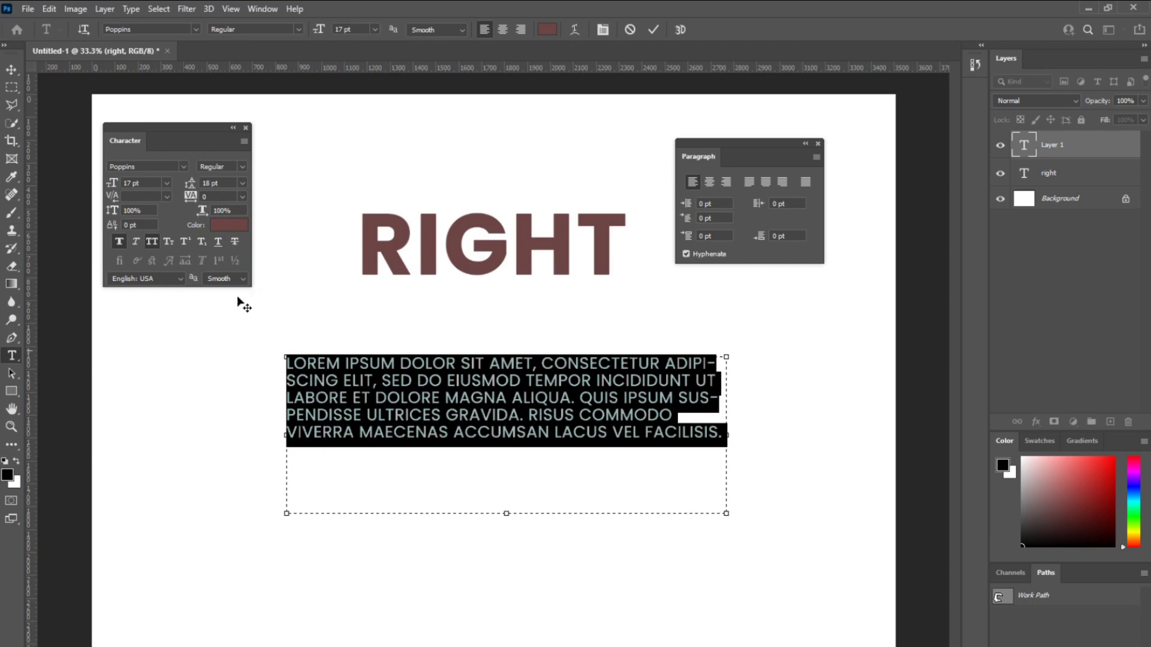
pyautogui.moveTo(190, 186); pyautogui.dragTo(204, 189)
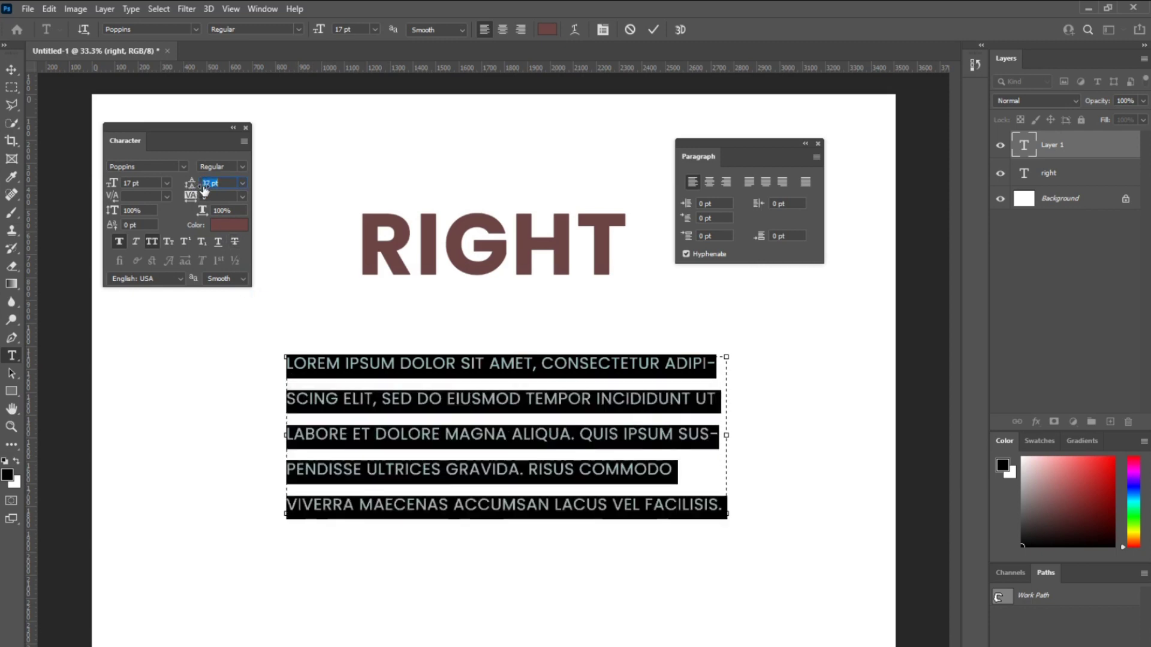
pyautogui.click(652, 29)
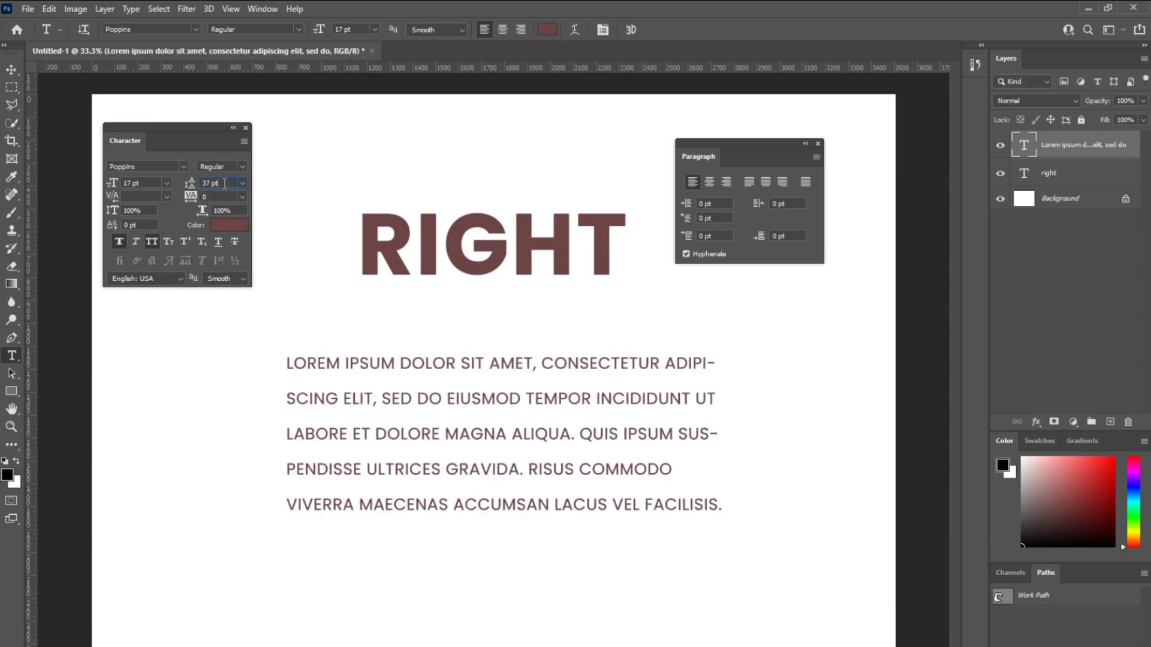
# Step: Select the whole RIGHT text, try a tracking of 140 on it, and reset the tracking to 0
pyautogui.click(318, 367)
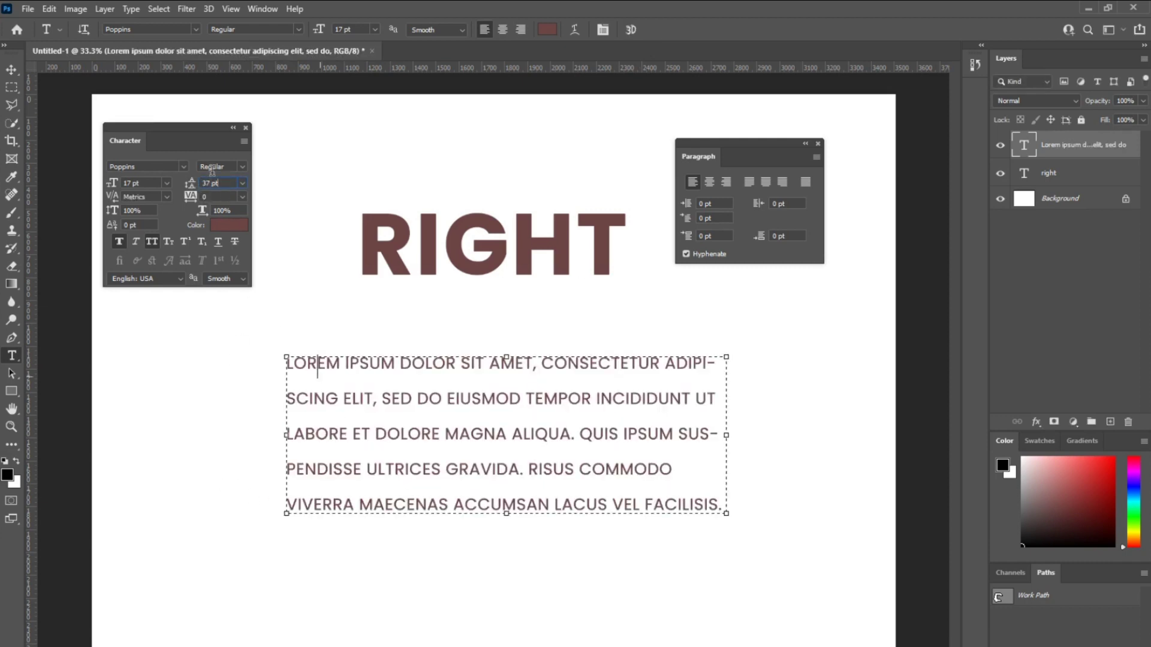
pyautogui.click(224, 199)
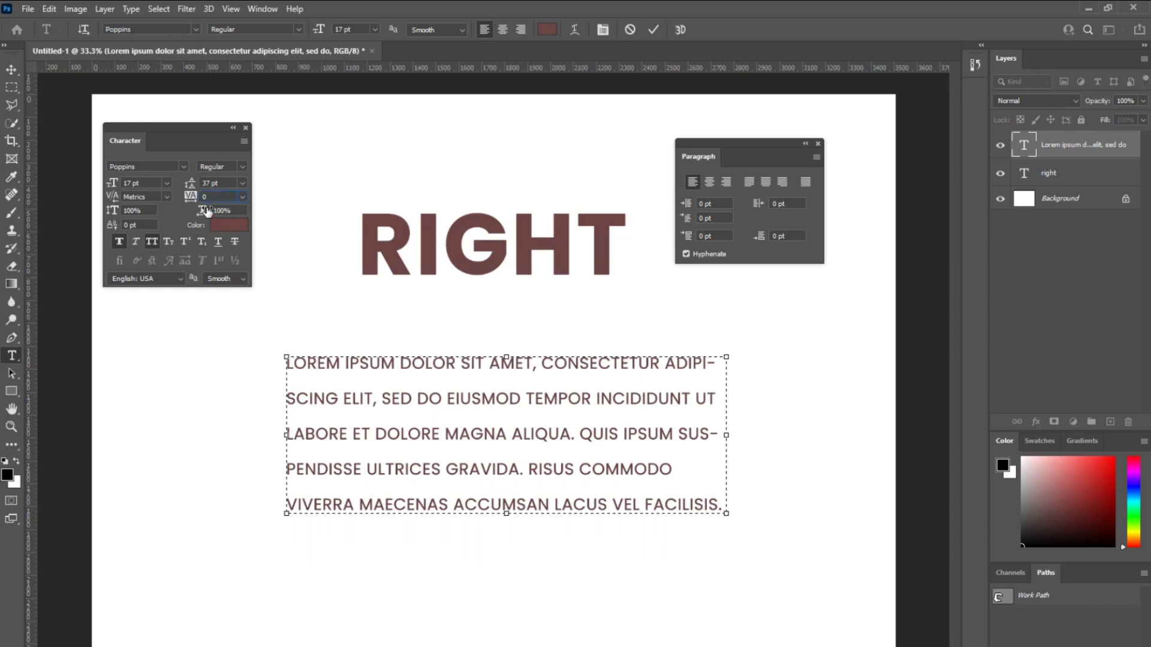
pyautogui.click(422, 246)
pyautogui.hotkey('ctrl', 'a')
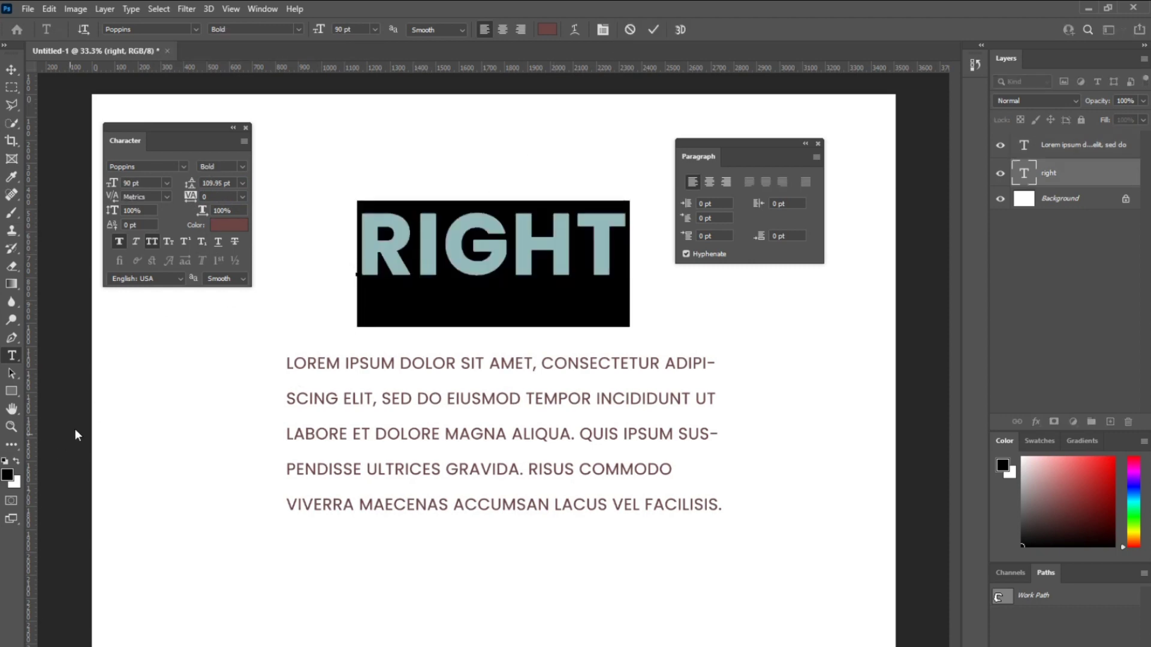
pyautogui.moveTo(190, 200); pyautogui.dragTo(195, 199)
pyautogui.click(242, 197)
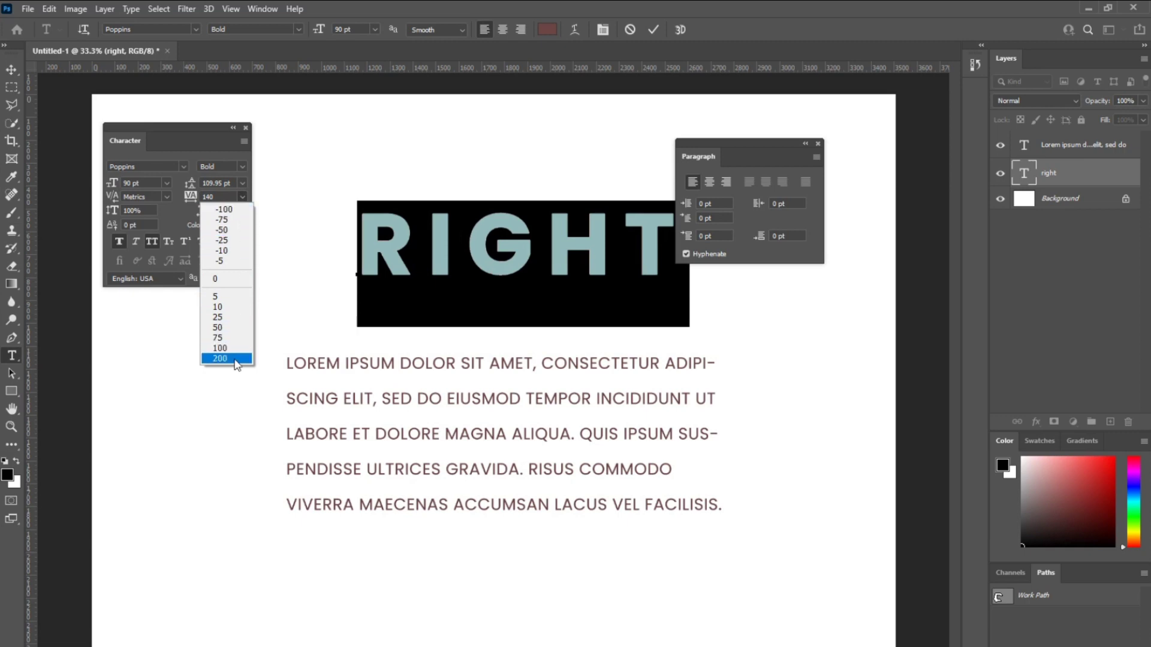
pyautogui.click(225, 279)
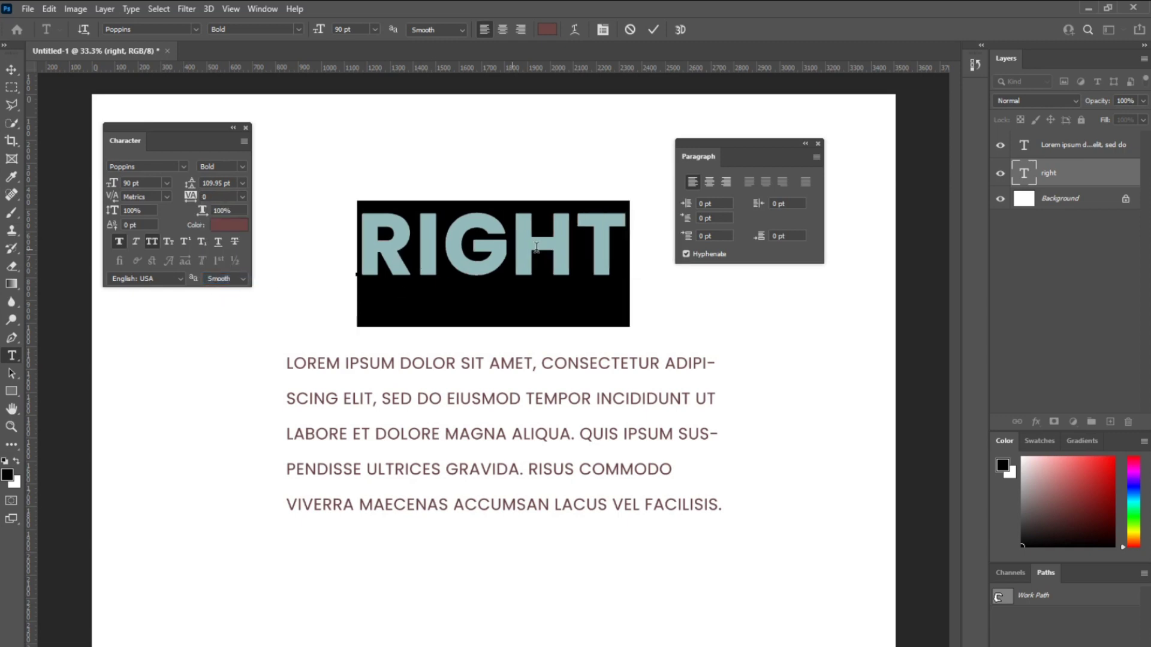
# Step: Try a tracking of -100 on the RIGHT text and set it to 75
pyautogui.click(242, 197)
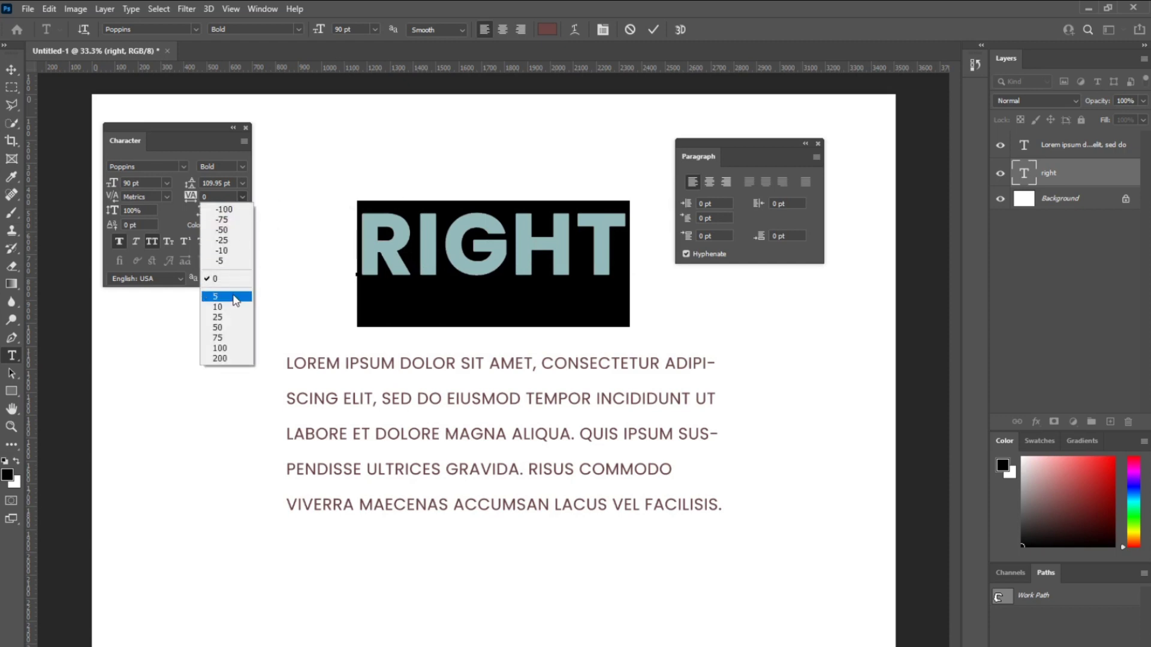
pyautogui.click(234, 211)
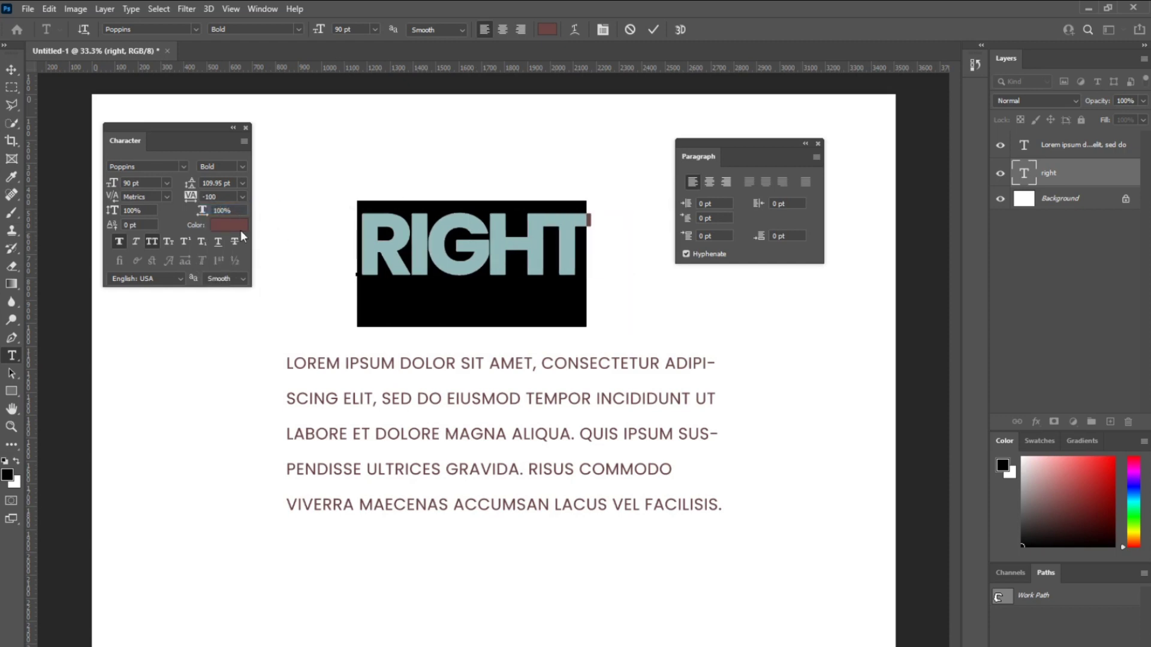
pyautogui.click(243, 198)
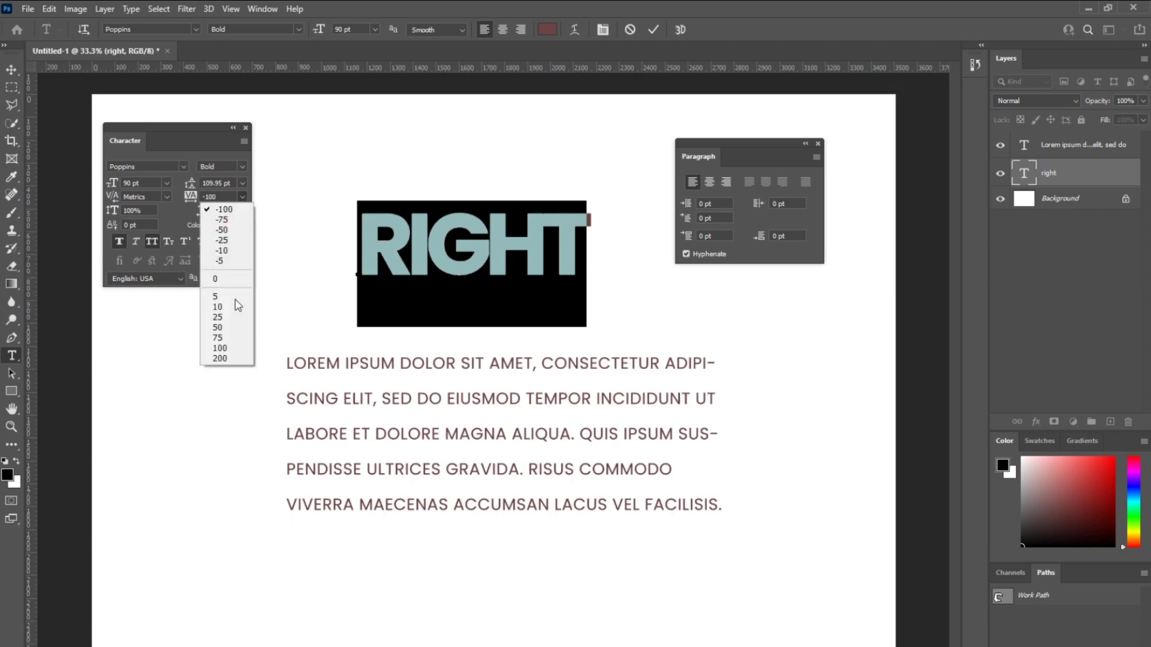
pyautogui.click(230, 338)
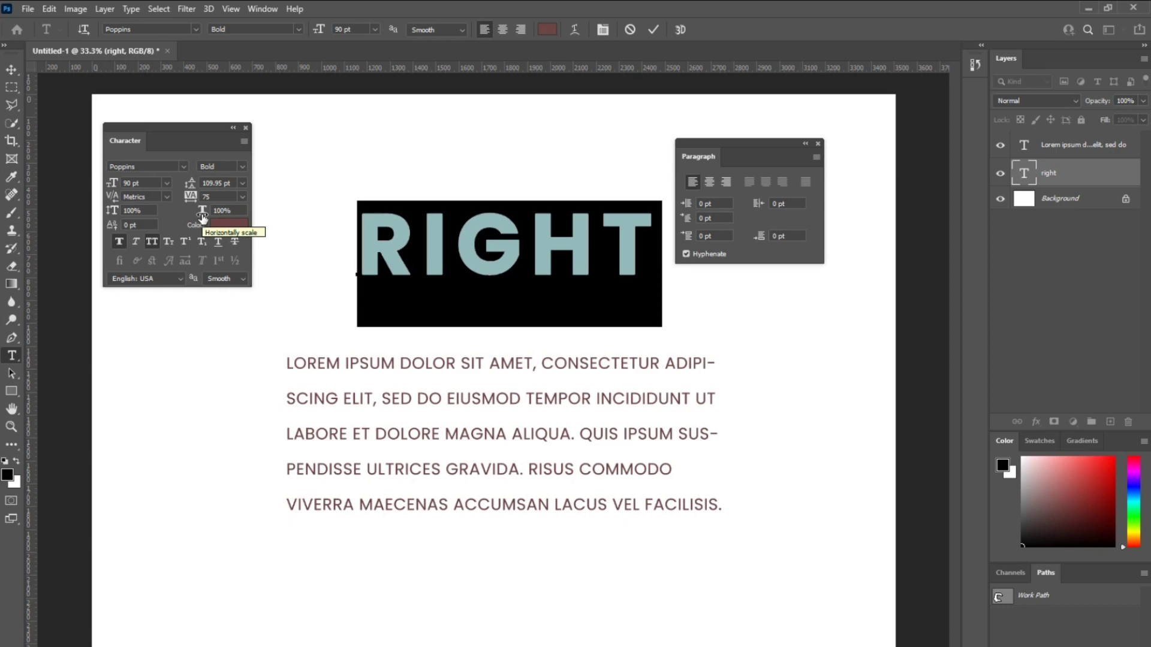
# Step: Try a horizontal scale of 139% on the RIGHT text and reset it to 100%
pyautogui.moveTo(202, 217); pyautogui.dragTo(227, 213)
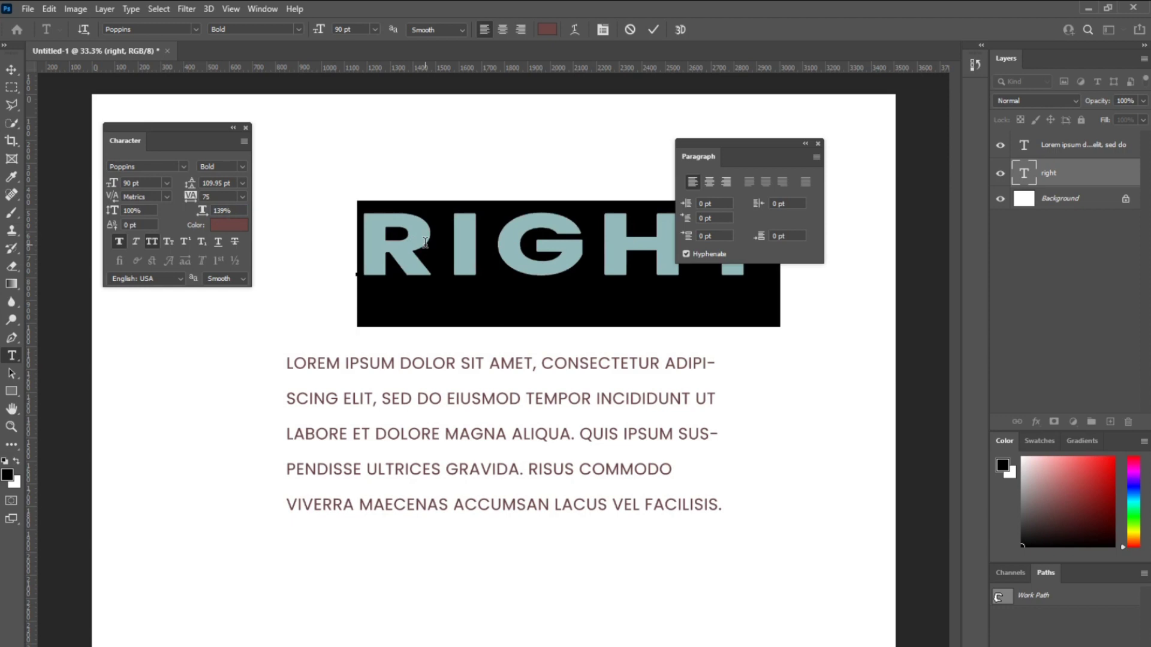
pyautogui.click(233, 210)
pyautogui.write('100')
pyautogui.press('Return')
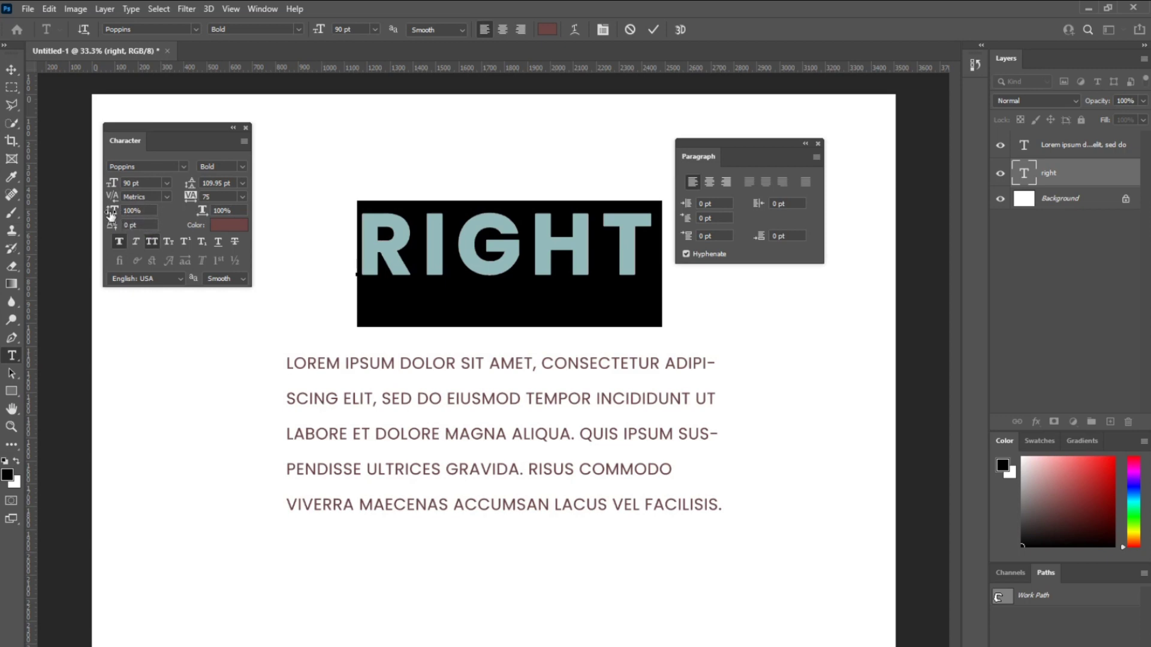
# Step: Try a vertical scale of 144% on the RIGHT text and reset it to 100%
pyautogui.moveTo(111, 214); pyautogui.dragTo(137, 216)
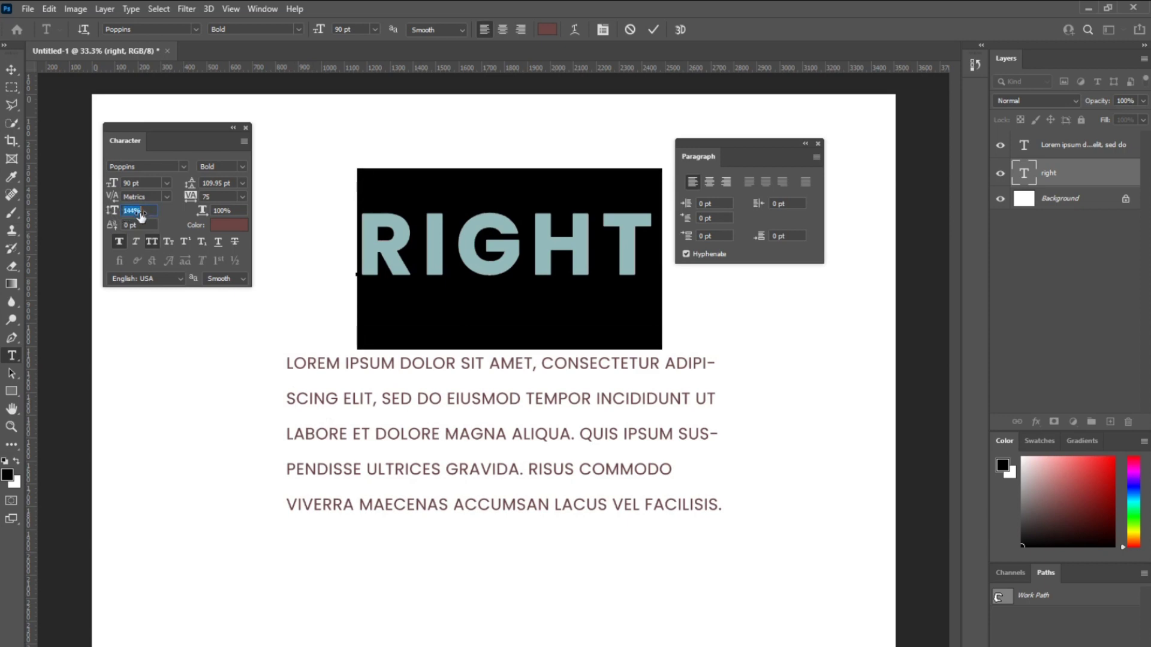
pyautogui.moveTo(147, 210); pyautogui.dragTo(30, 219)
pyautogui.write('100')
pyautogui.press('Return')
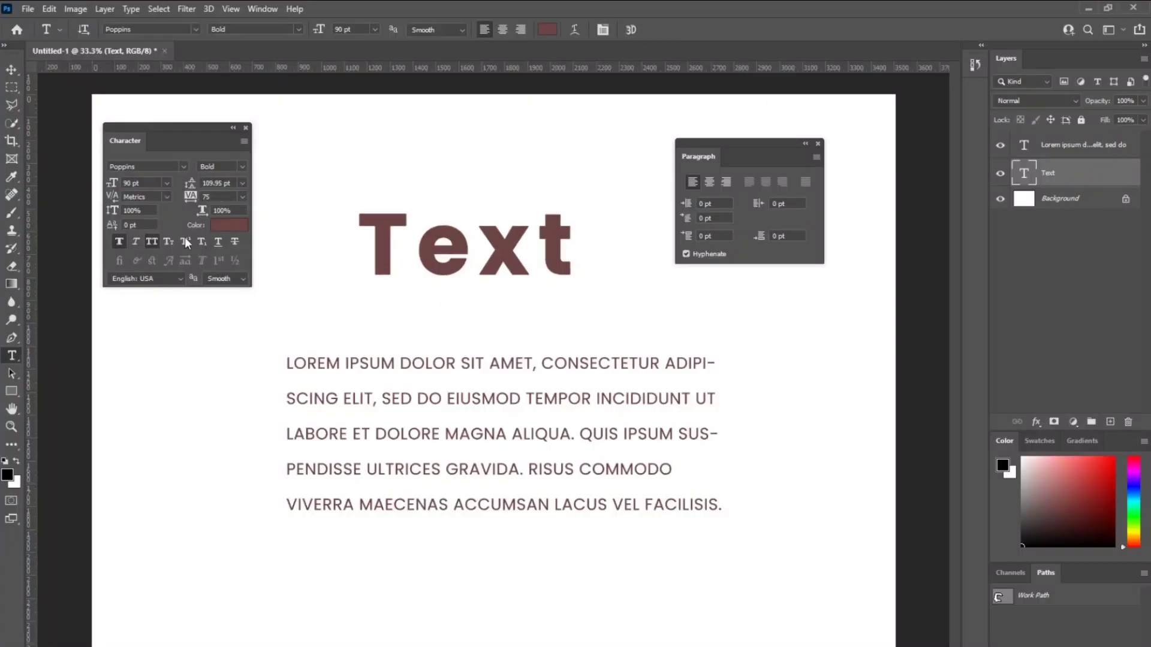
# Step: Place the cursor between the T and e of the Text heading and set the kerning to -75
pyautogui.click(168, 197)
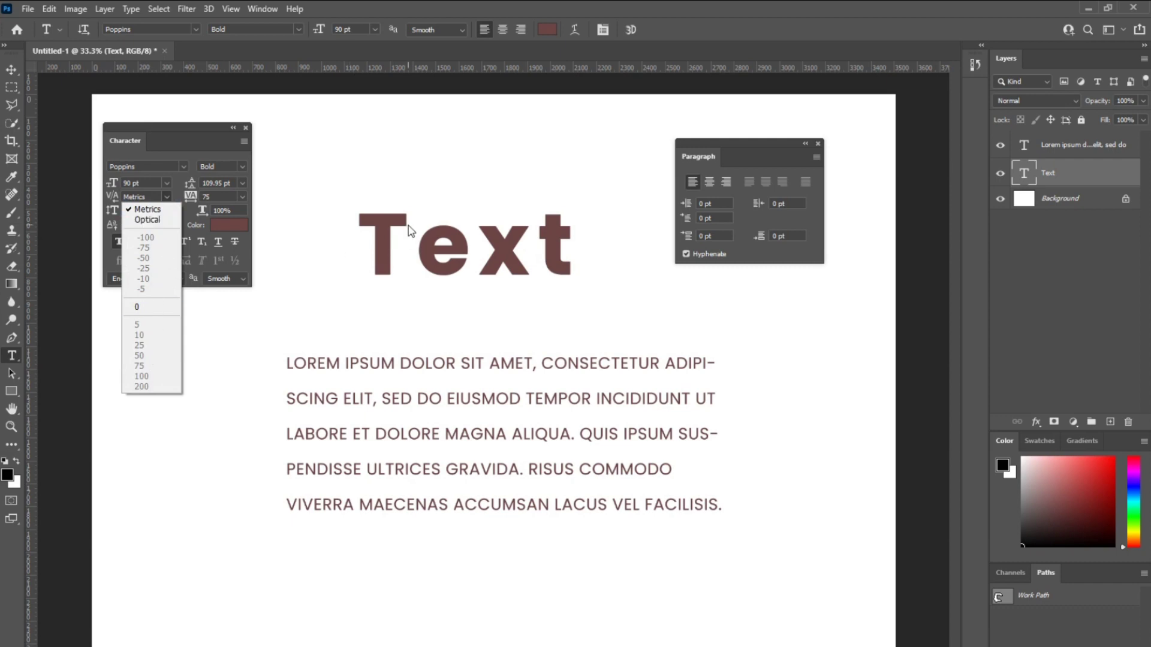
pyautogui.click(394, 231)
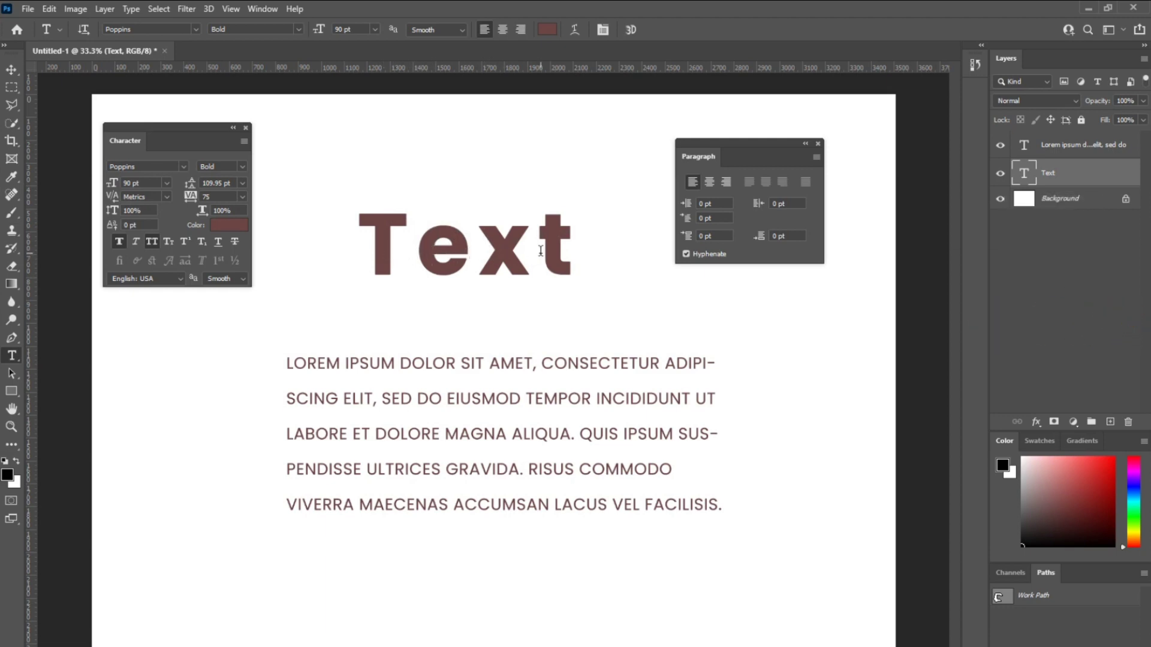
pyautogui.click(410, 238)
pyautogui.click(166, 197)
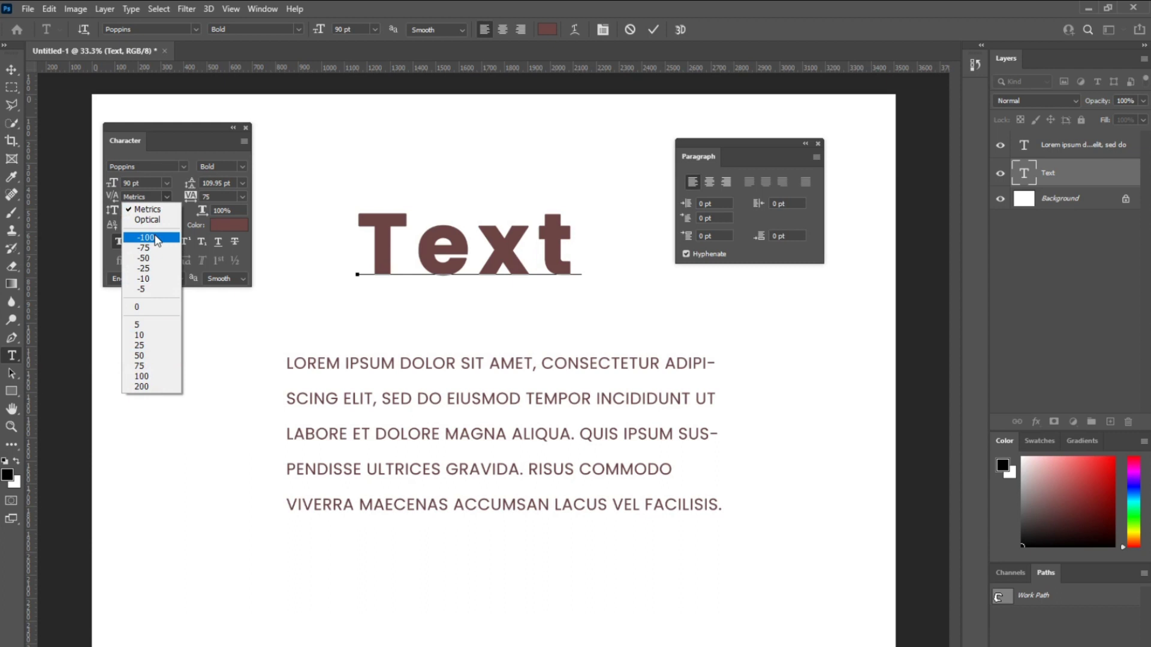
pyautogui.click(413, 236)
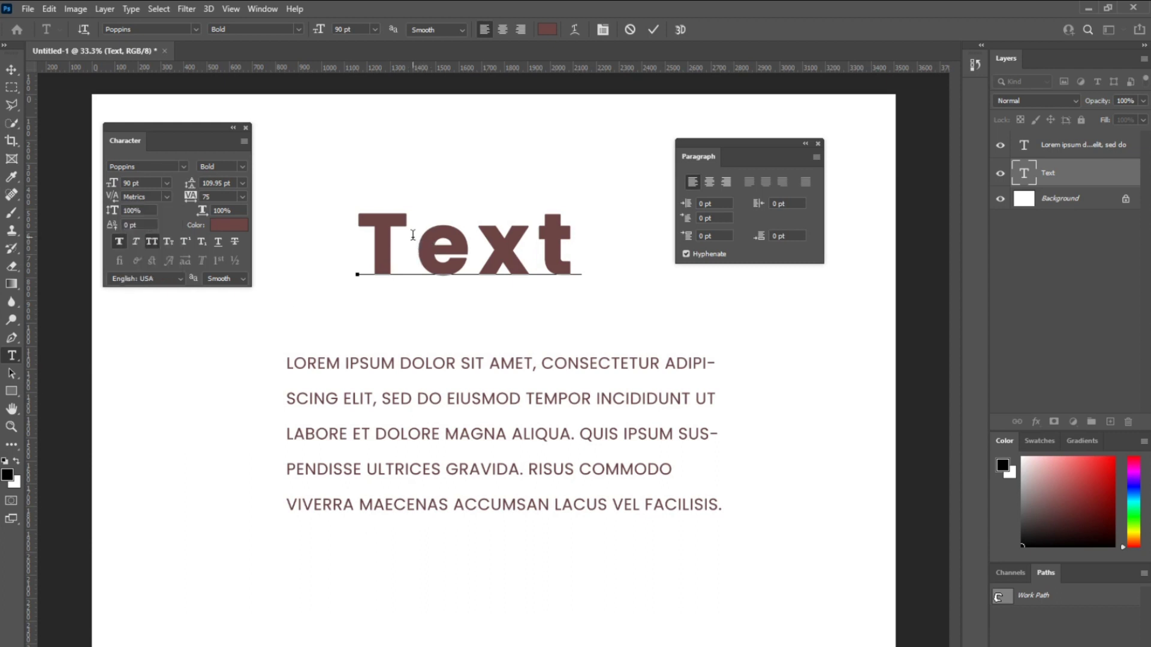
pyautogui.click(165, 196)
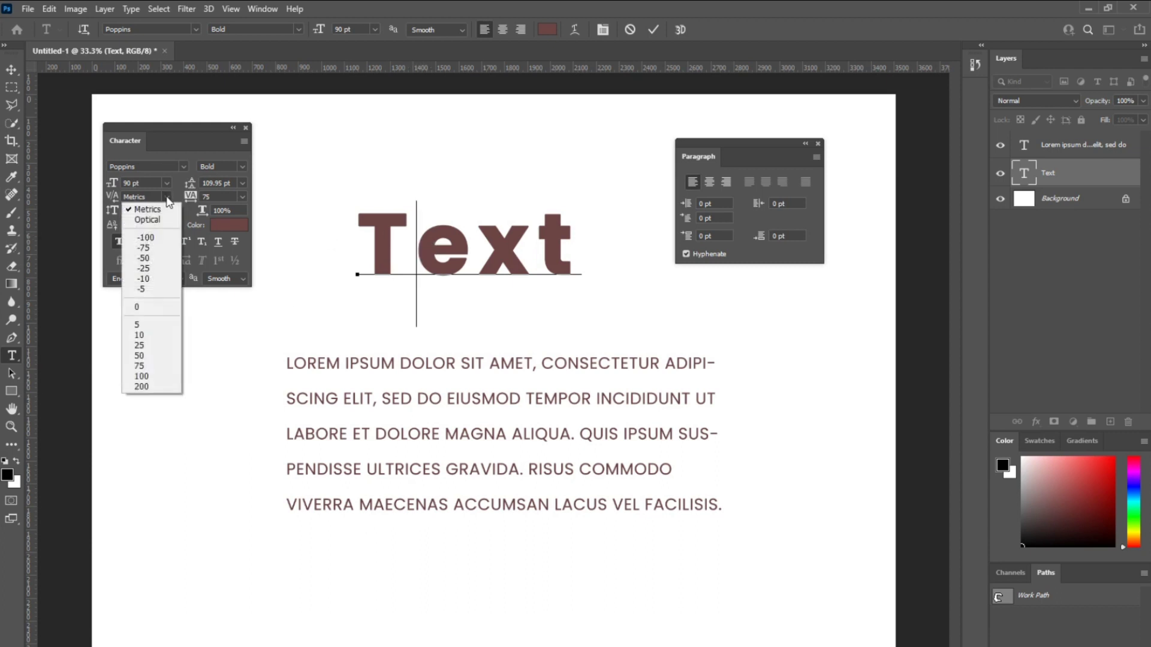
pyautogui.click(157, 249)
pyautogui.click(397, 253)
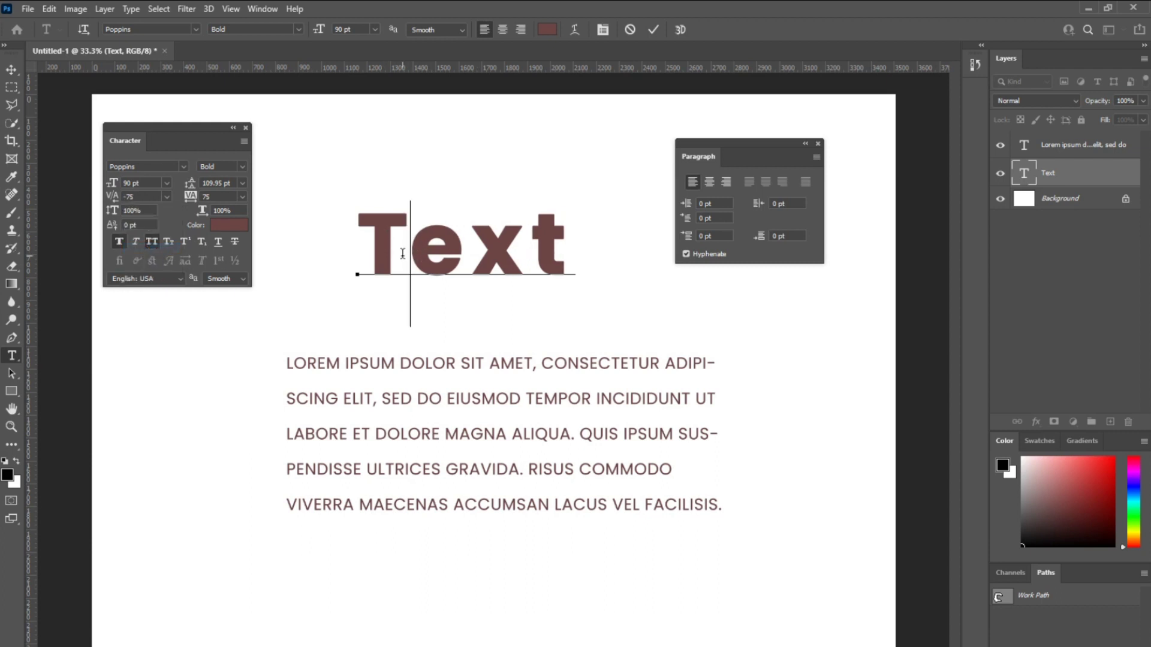
# Step: Try kerning values of -145 and -120 between the heading's T and e, and set the kerning to -110
pyautogui.moveTo(112, 203)
pyautogui.mouseDown()
pyautogui.moveTo(102, 201)
pyautogui.moveTo(115, 199)
pyautogui.mouseUp()
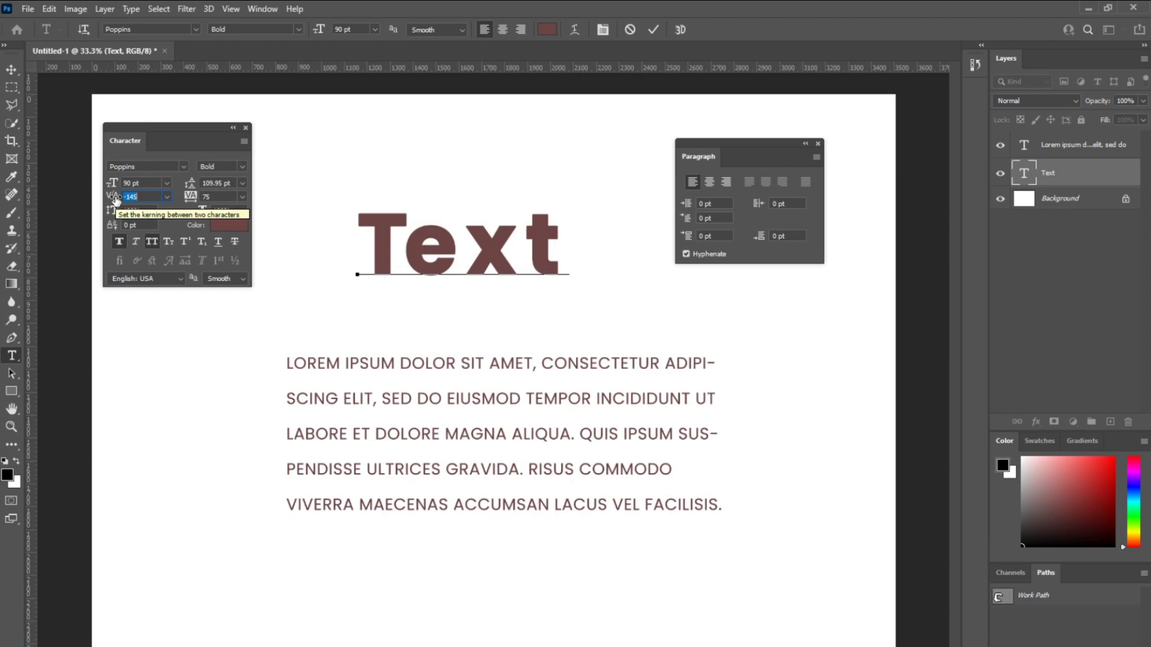
pyautogui.moveTo(115, 200); pyautogui.dragTo(119, 200)
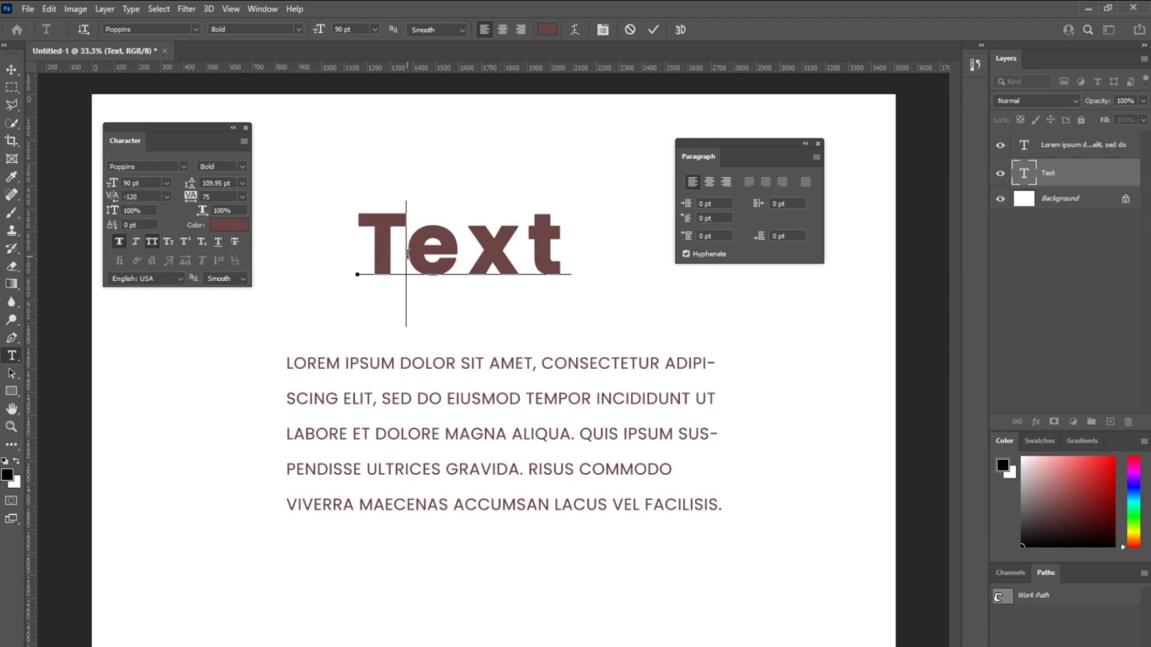
pyautogui.doubleClick(127, 196)
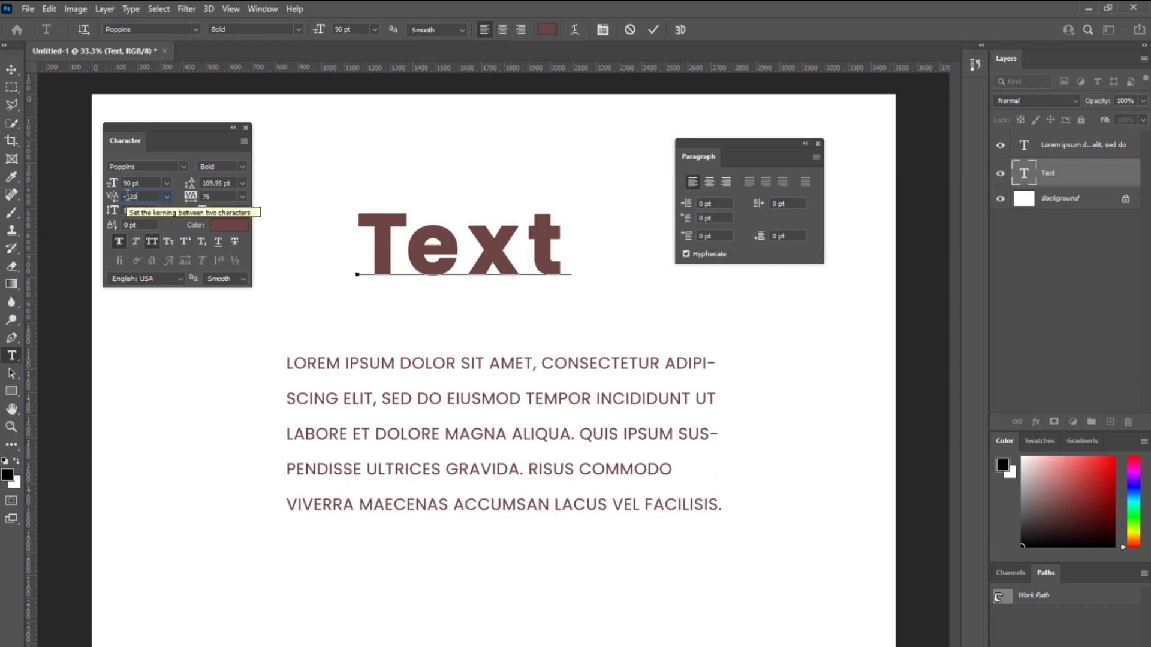
pyautogui.write('-110')
pyautogui.press('Return')
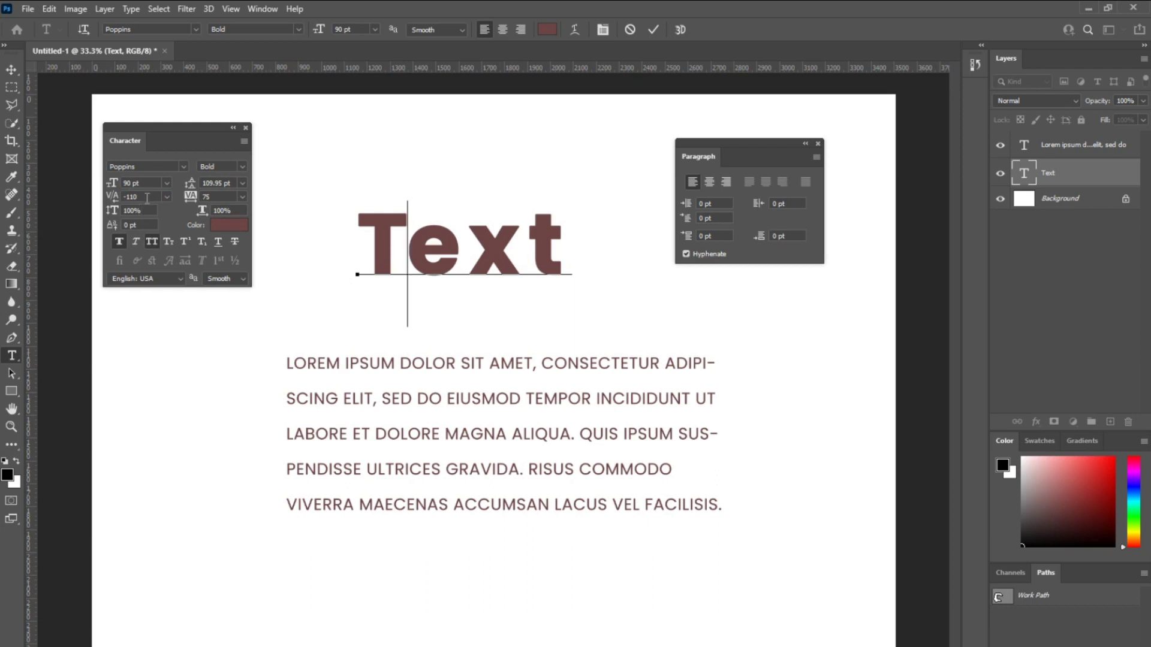
# Step: Delete the H2 text layer
pyautogui.click(11, 69)
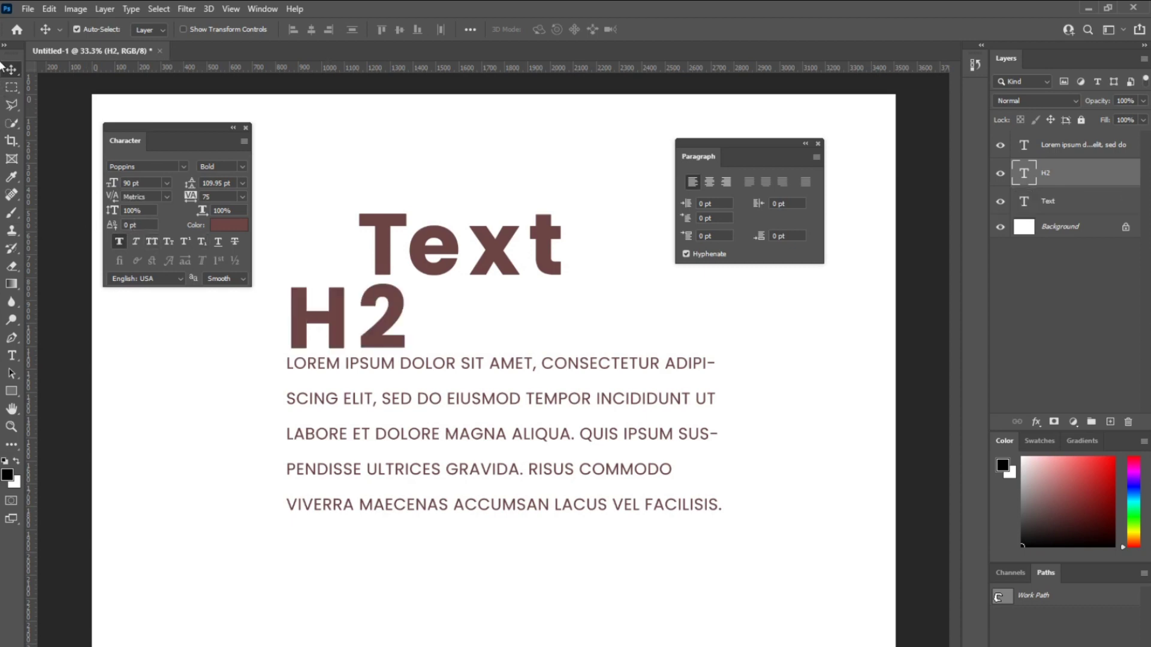
pyautogui.moveTo(376, 305); pyautogui.dragTo(471, 264)
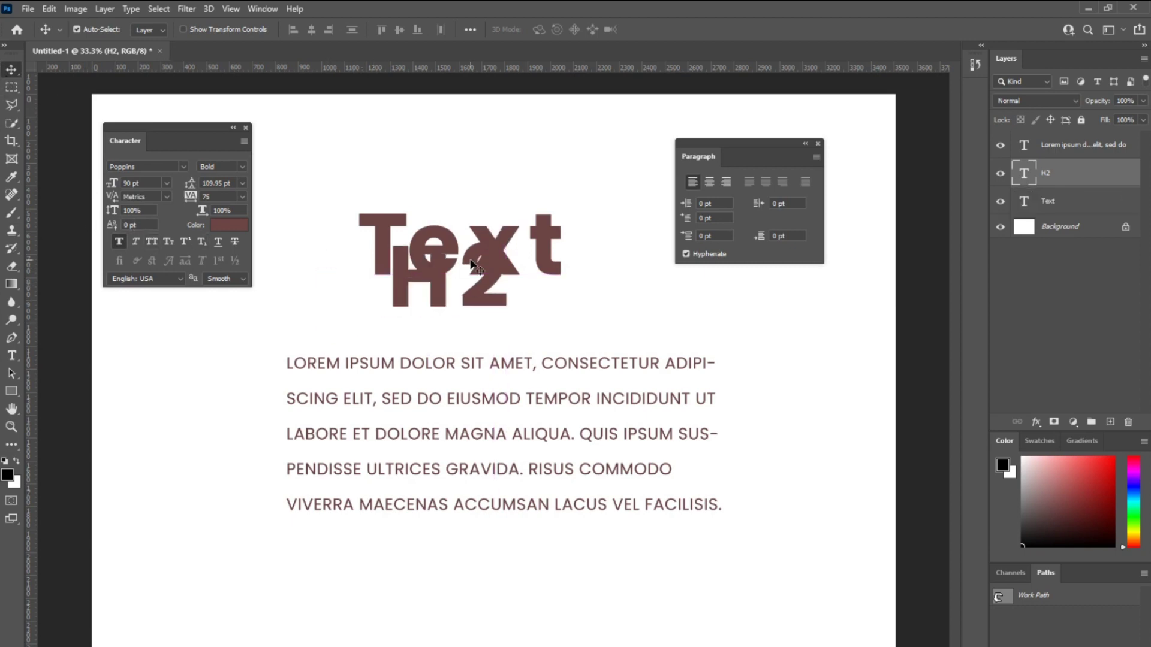
pyautogui.press('Delete')
# Step: Add a new text reading C2 and place it just below the Text heading
pyautogui.press('t')
pyautogui.click(430, 321)
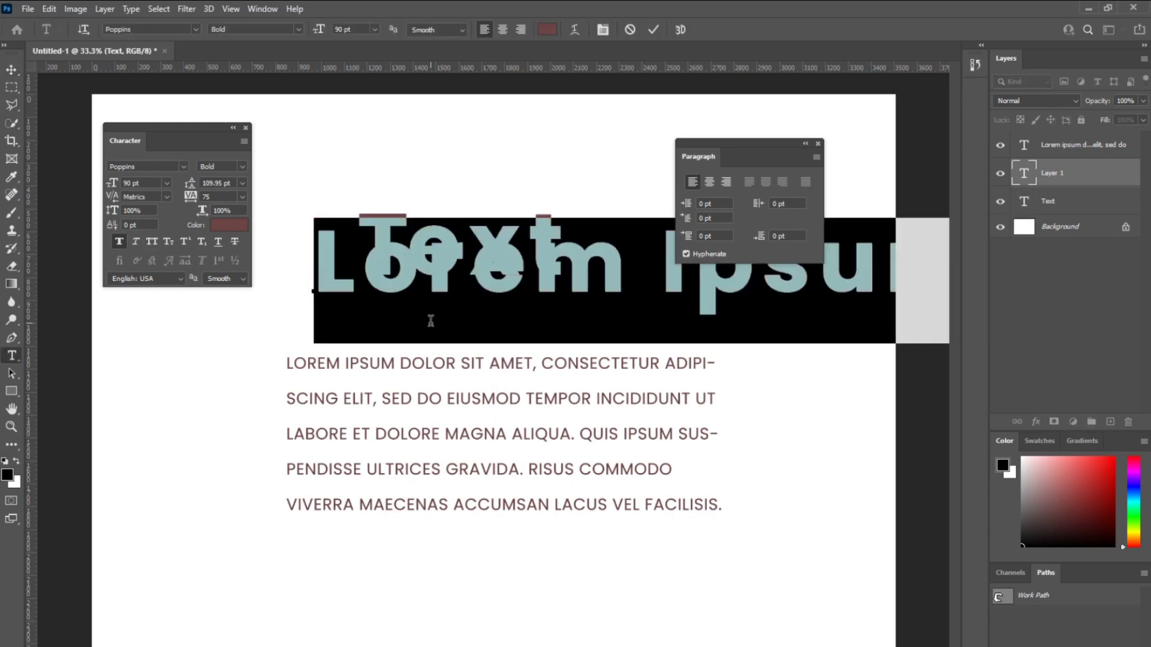
pyautogui.write('c2')
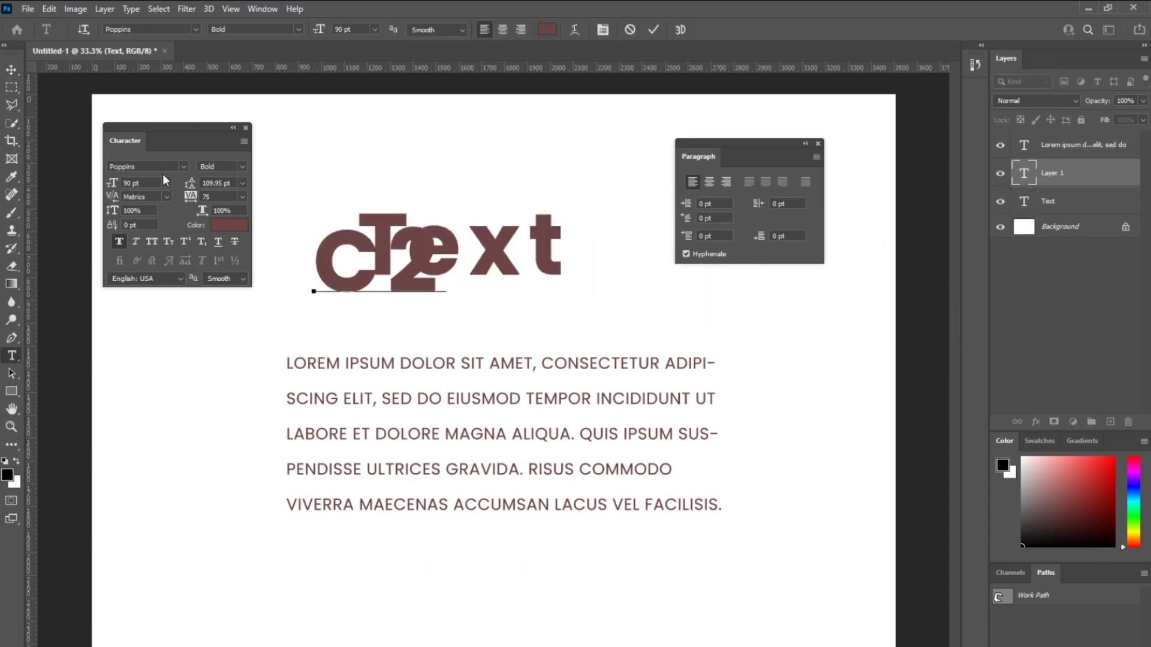
pyautogui.hotkey('ctrl', 'Return')
pyautogui.press('v')
pyautogui.moveTo(322, 248); pyautogui.dragTo(276, 303)
# Step: Select only the 2 of the C2 text and reduce its font size to 39 pt
pyautogui.doubleClick(343, 309)
pyautogui.doubleClick(394, 308)
pyautogui.click(387, 308)
pyautogui.moveTo(359, 311); pyautogui.dragTo(376, 311)
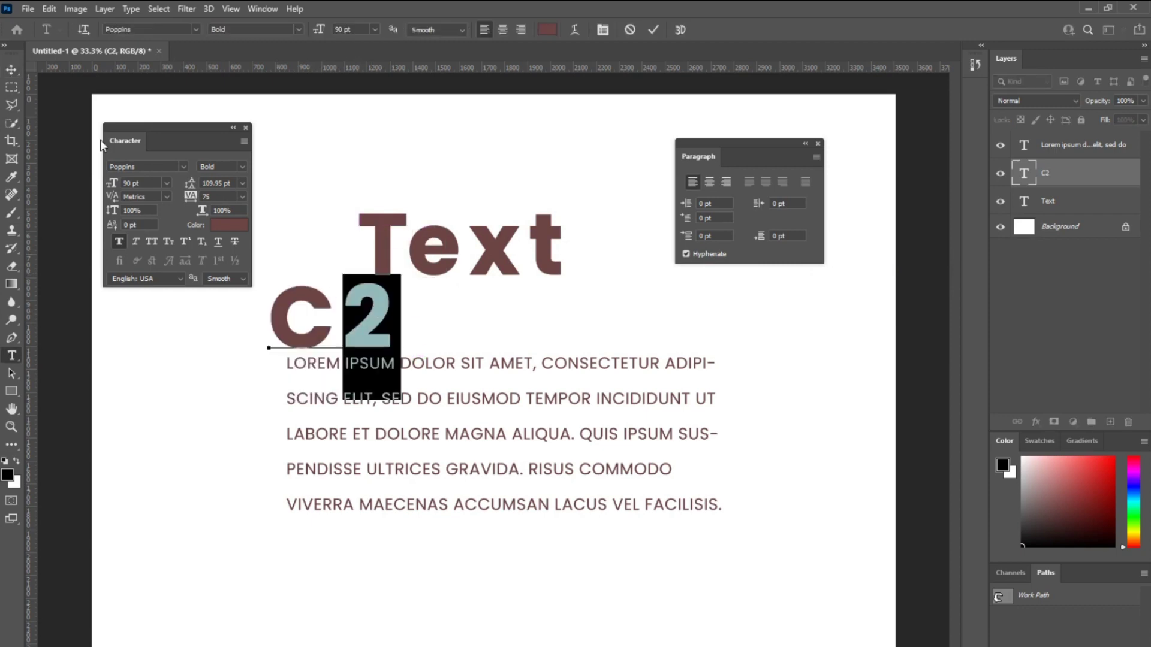
pyautogui.moveTo(117, 190); pyautogui.dragTo(83, 192)
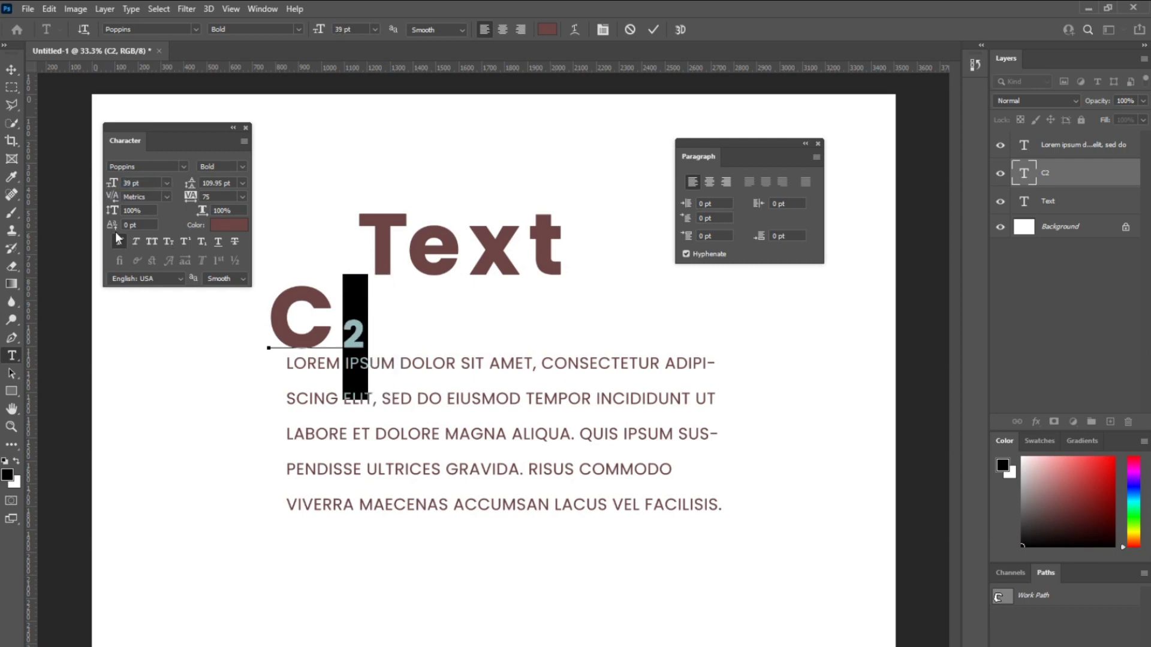
# Step: Raise the 2 of the C2 text with a baseline shift of 37 pt and commit the edit
pyautogui.moveTo(111, 228)
pyautogui.mouseDown()
pyautogui.moveTo(137, 226)
pyautogui.moveTo(128, 223)
pyautogui.mouseUp()
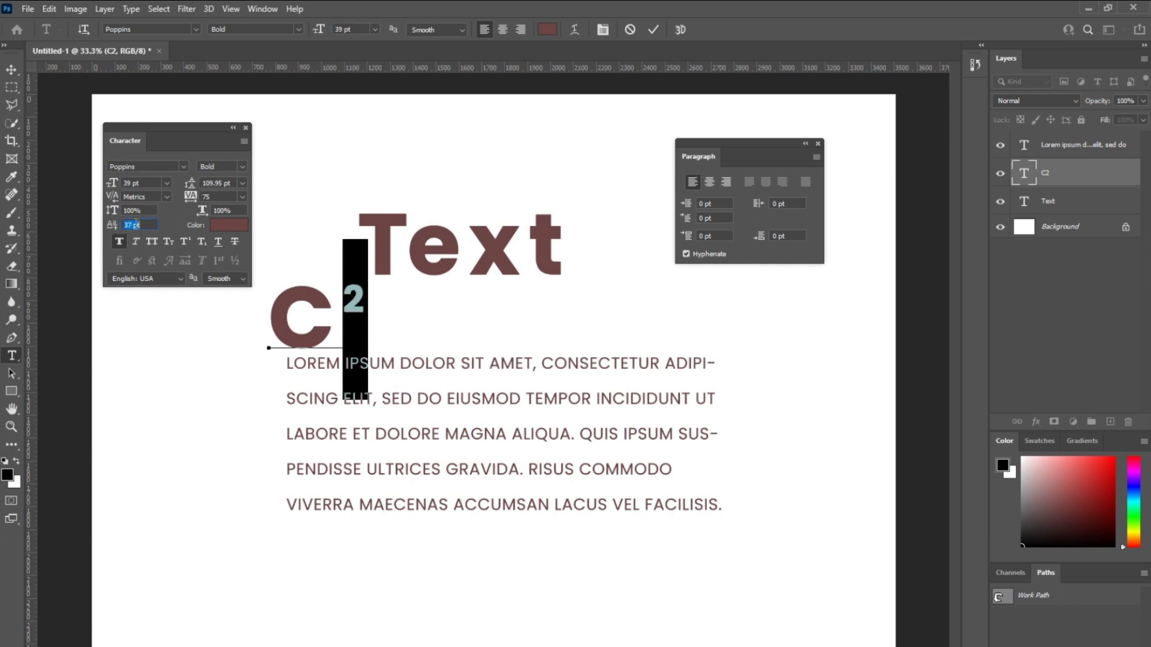
pyautogui.click(154, 224)
pyautogui.click(340, 297)
pyautogui.hotkey('ctrl', 'Return')
# Step: Move the lorem ipsum paragraph down and place the C2 text between it and the Text heading
pyautogui.press('v')
pyautogui.moveTo(432, 367); pyautogui.dragTo(439, 422)
pyautogui.moveTo(334, 347); pyautogui.dragTo(364, 362)
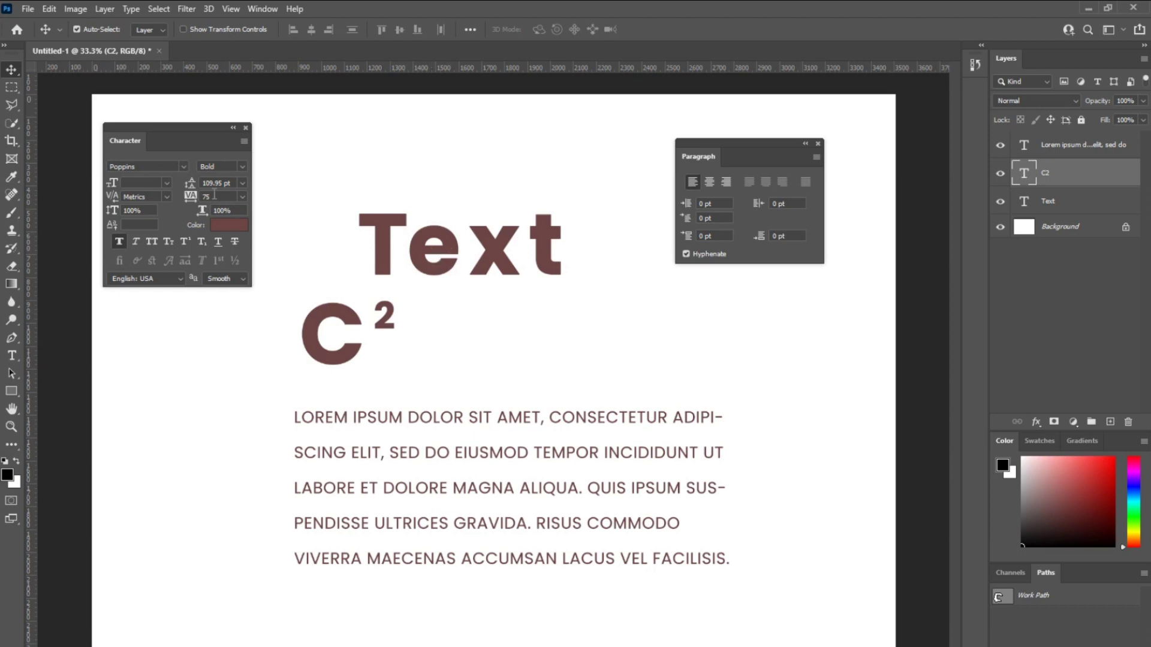
# Step: Turn off Faux Bold on the C2 text and on the Text heading, comparing the heading with and without it
pyautogui.click(124, 242)
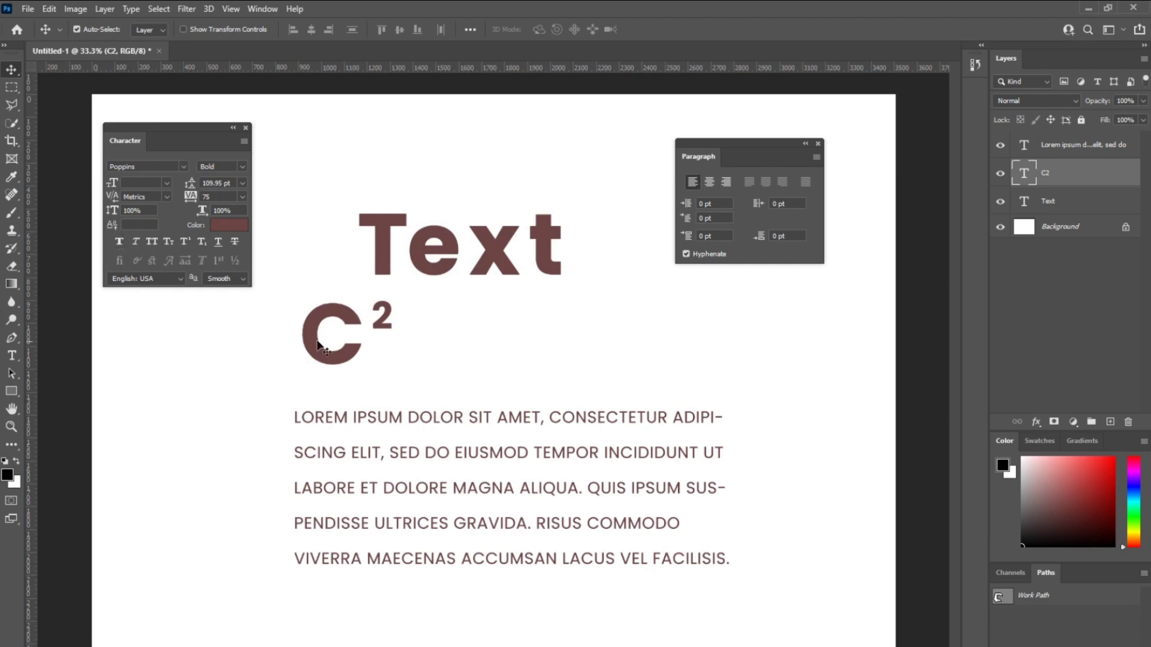
pyautogui.click(391, 254)
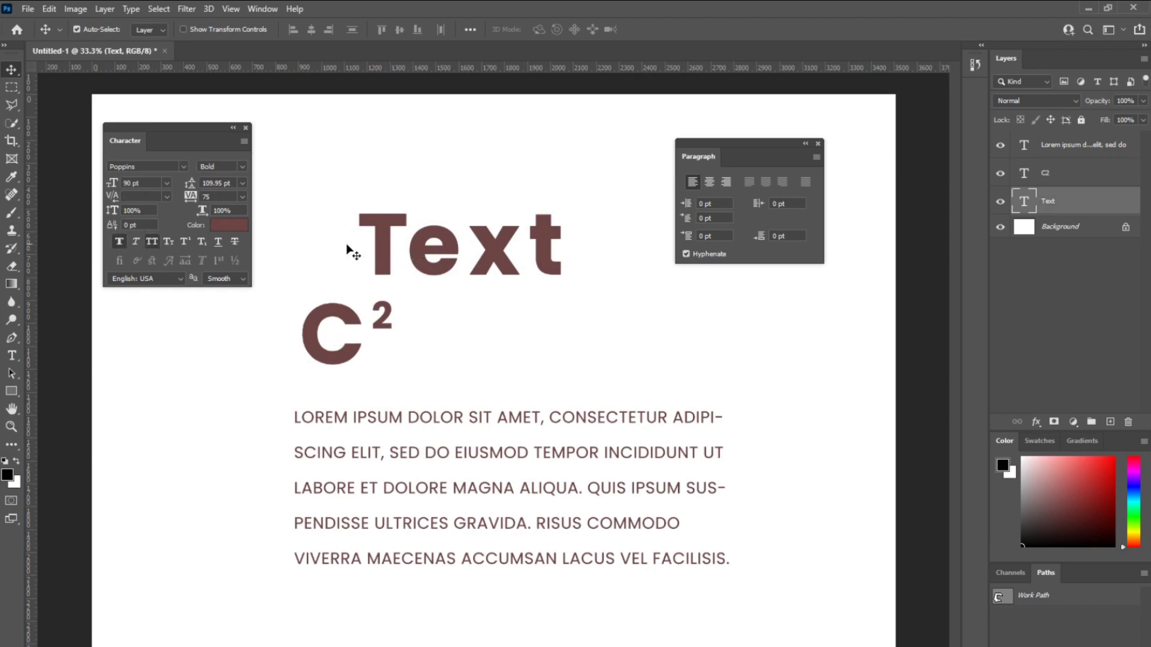
pyautogui.click(119, 242)
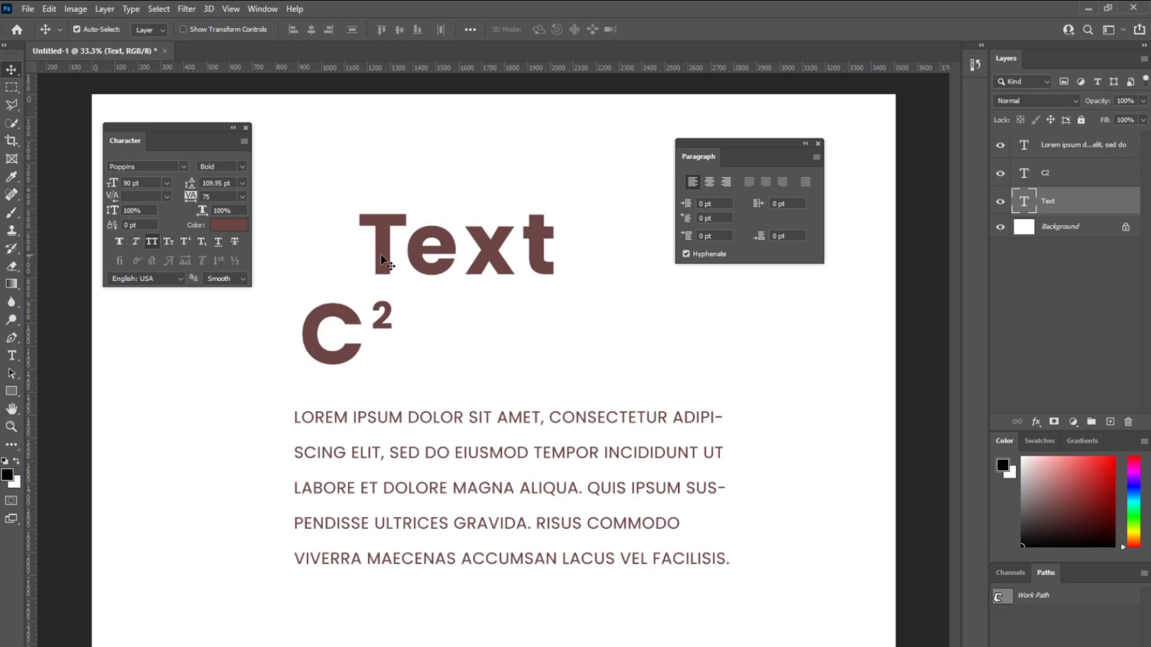
pyautogui.click(119, 243)
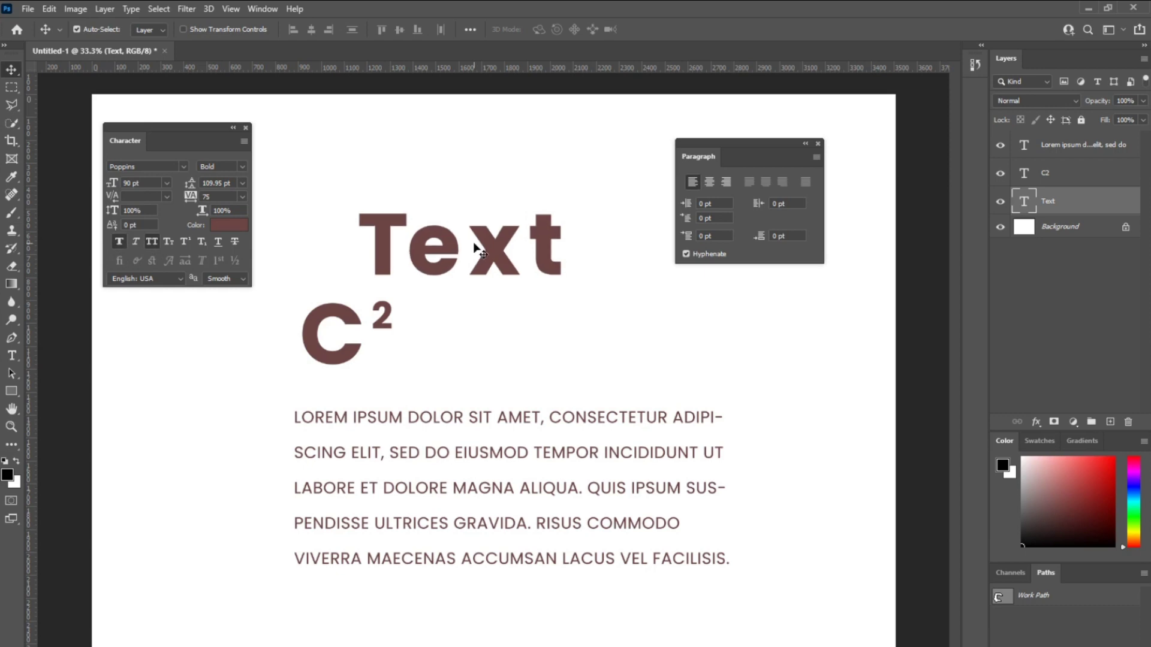
pyautogui.click(121, 243)
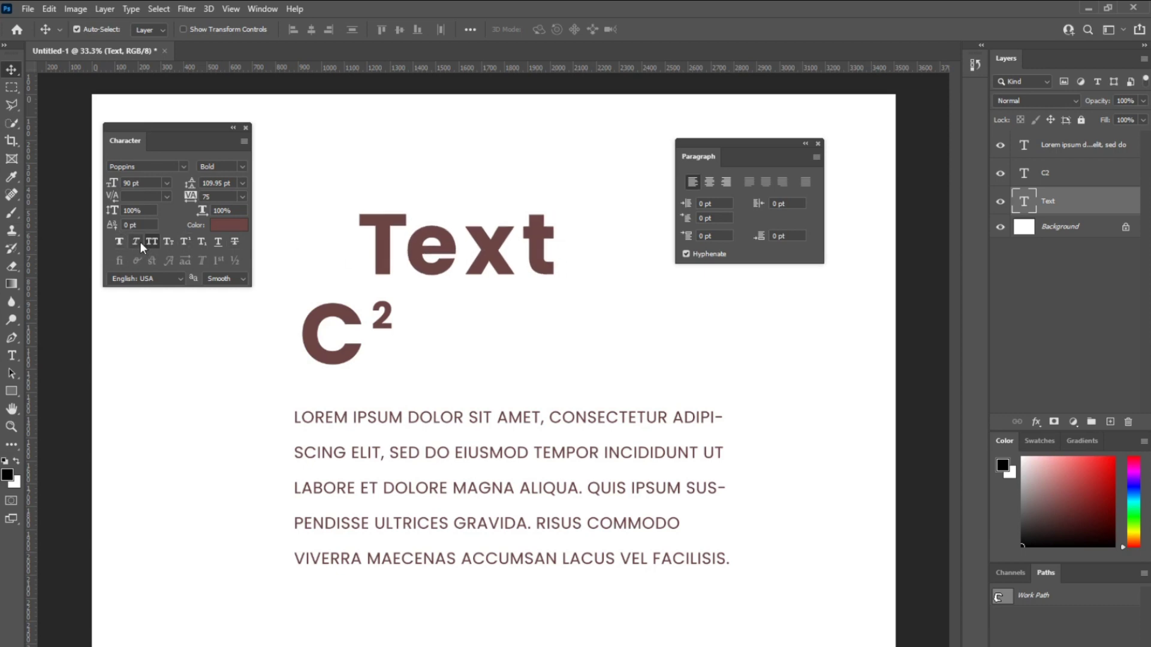
# Step: Try Faux Italic on the Text heading, turn it off and try All Caps
pyautogui.click(137, 242)
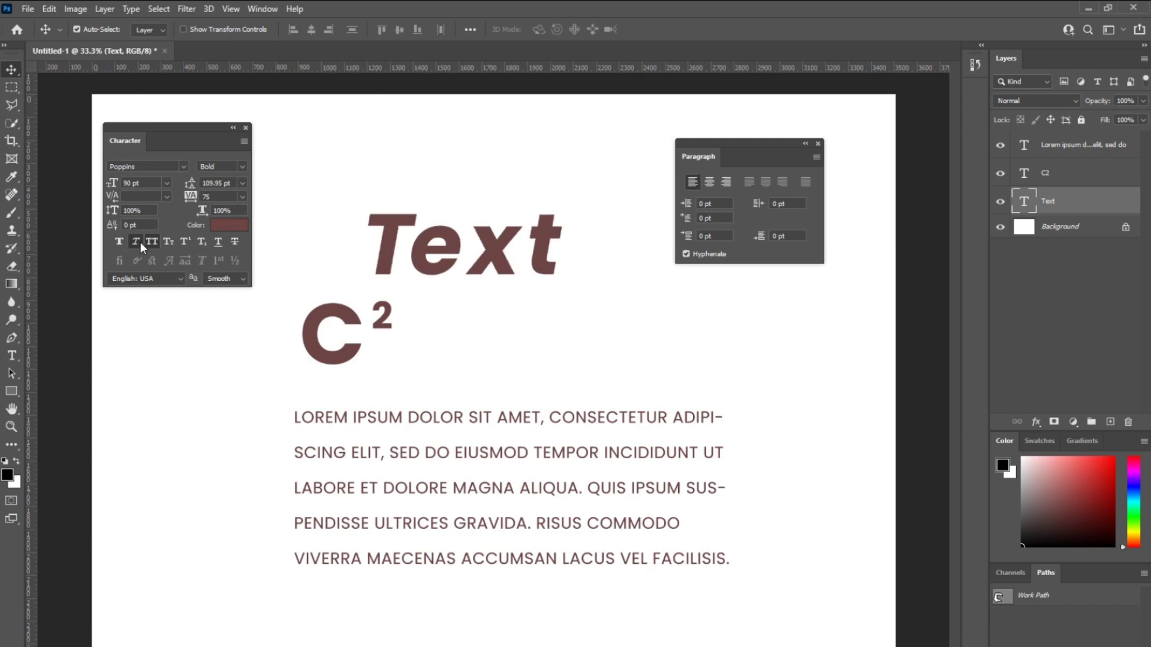
pyautogui.click(138, 242)
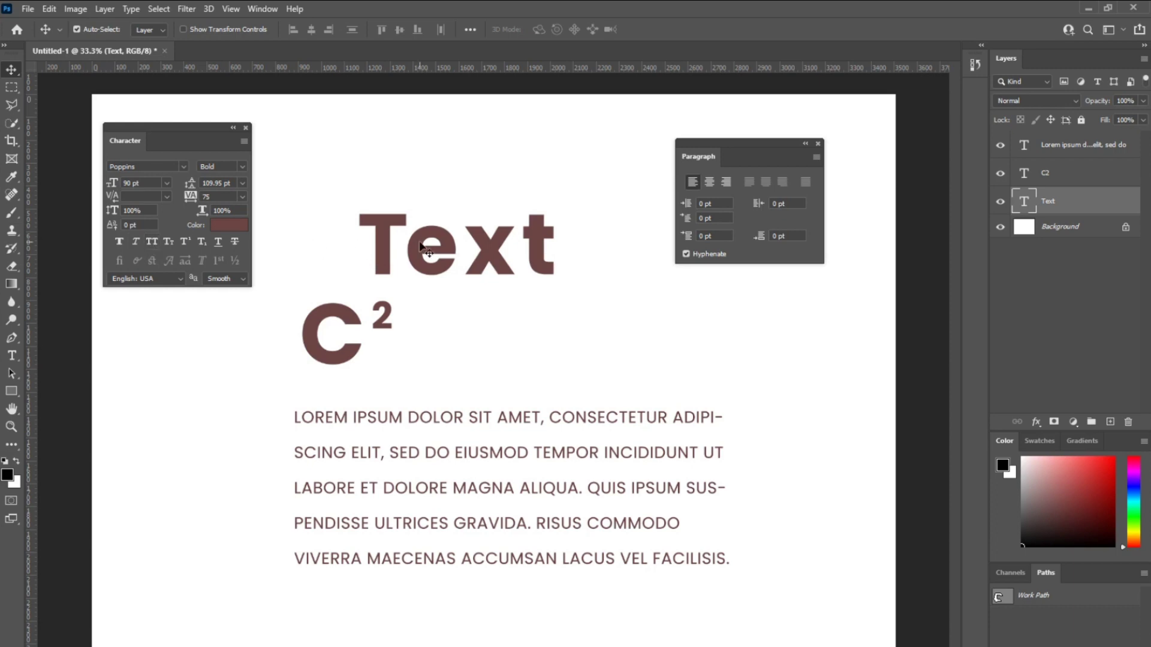
pyautogui.click(153, 242)
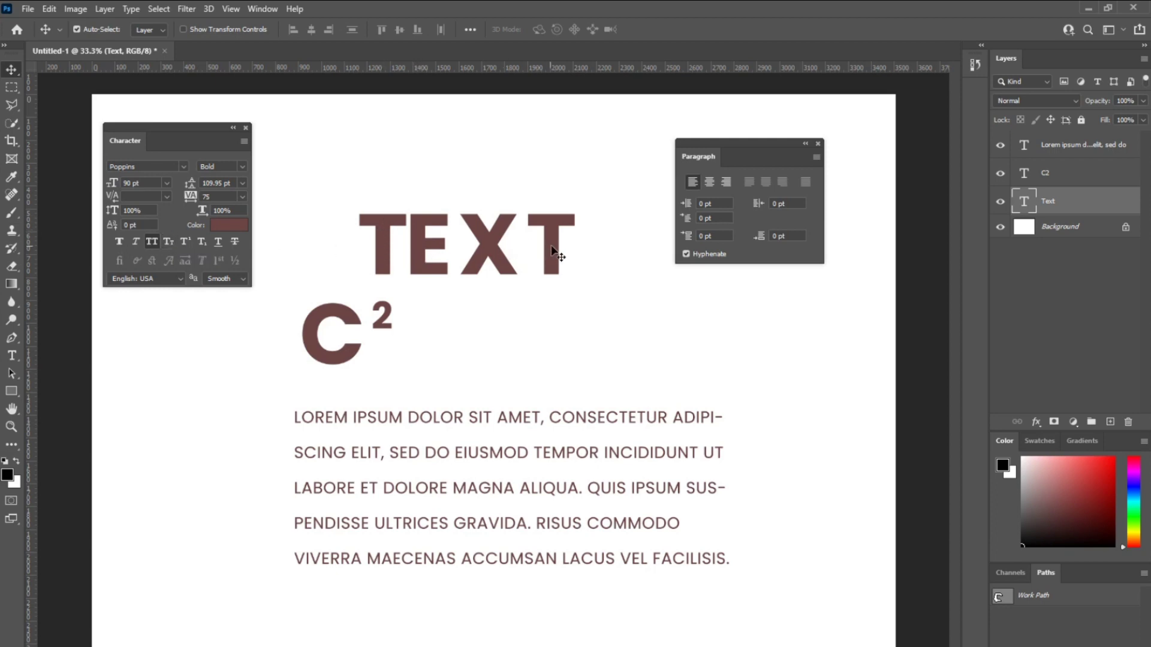
# Step: Switch the Text heading to Small Caps and try Superscript and Subscript on it
pyautogui.click(173, 241)
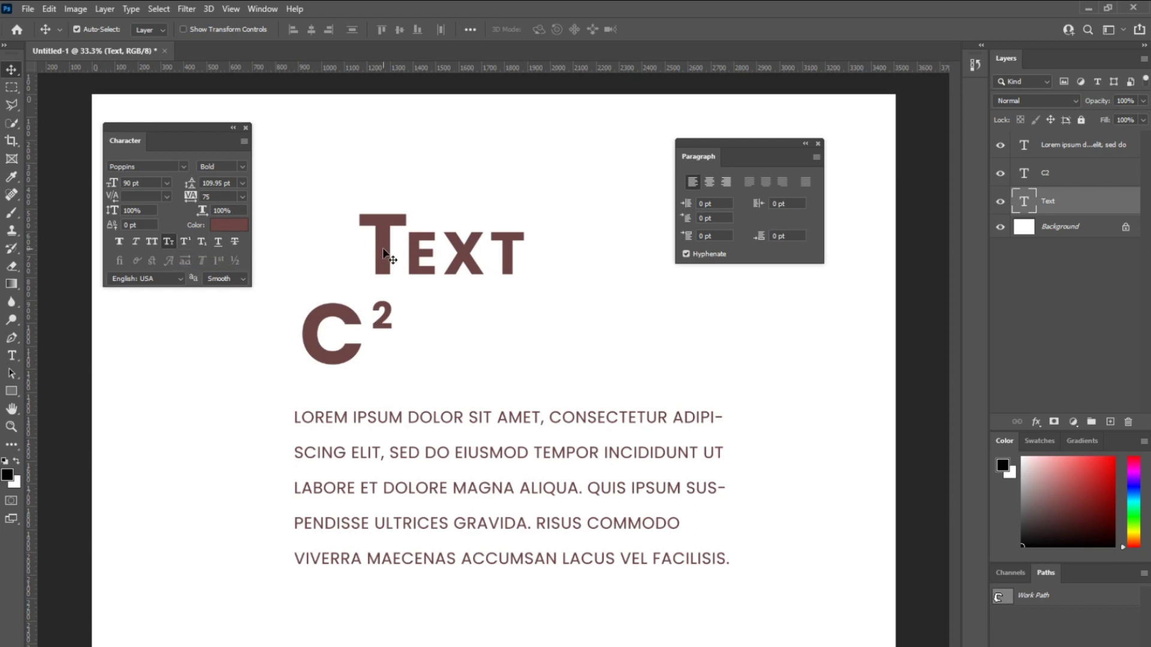
pyautogui.click(186, 241)
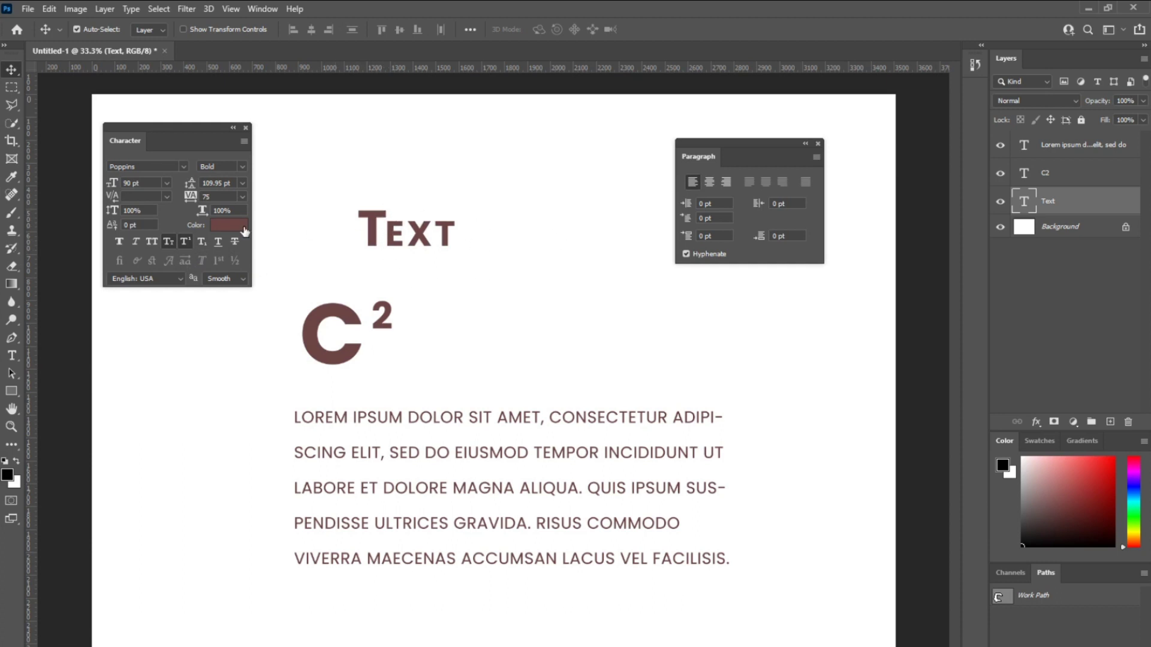
pyautogui.click(202, 242)
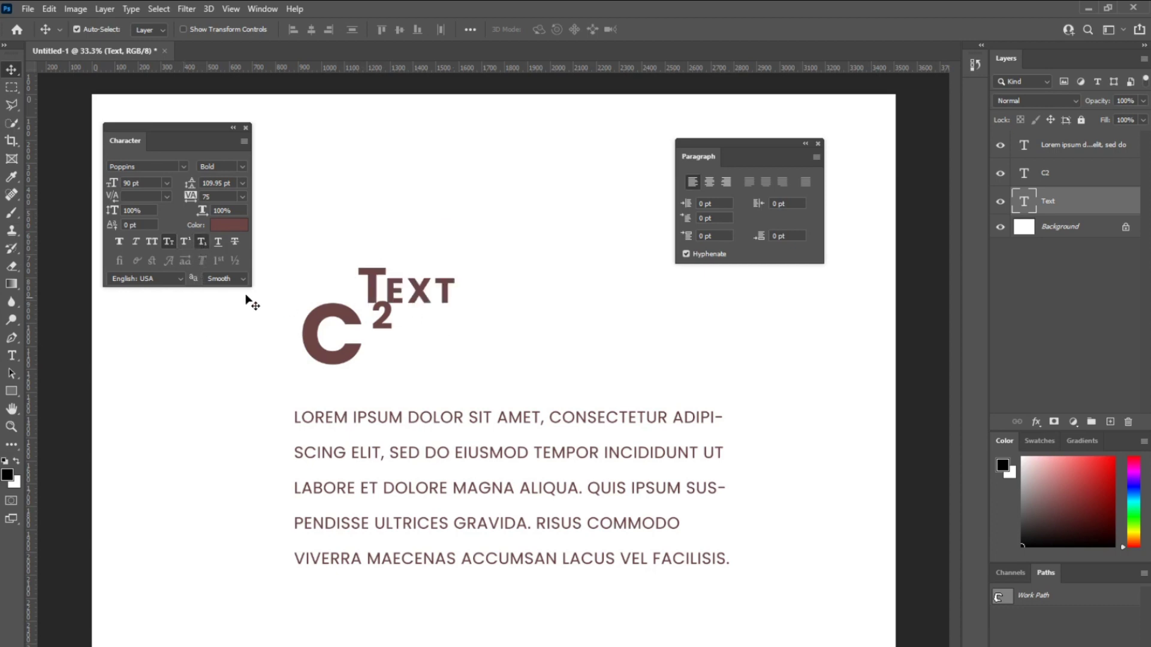
# Step: Retype the raised 2 of the C2 text at the full 90 pt size and move the text above the Text heading
pyautogui.moveTo(330, 327); pyautogui.dragTo(453, 368)
pyautogui.press('r')
pyautogui.press('t')
pyautogui.click(350, 372)
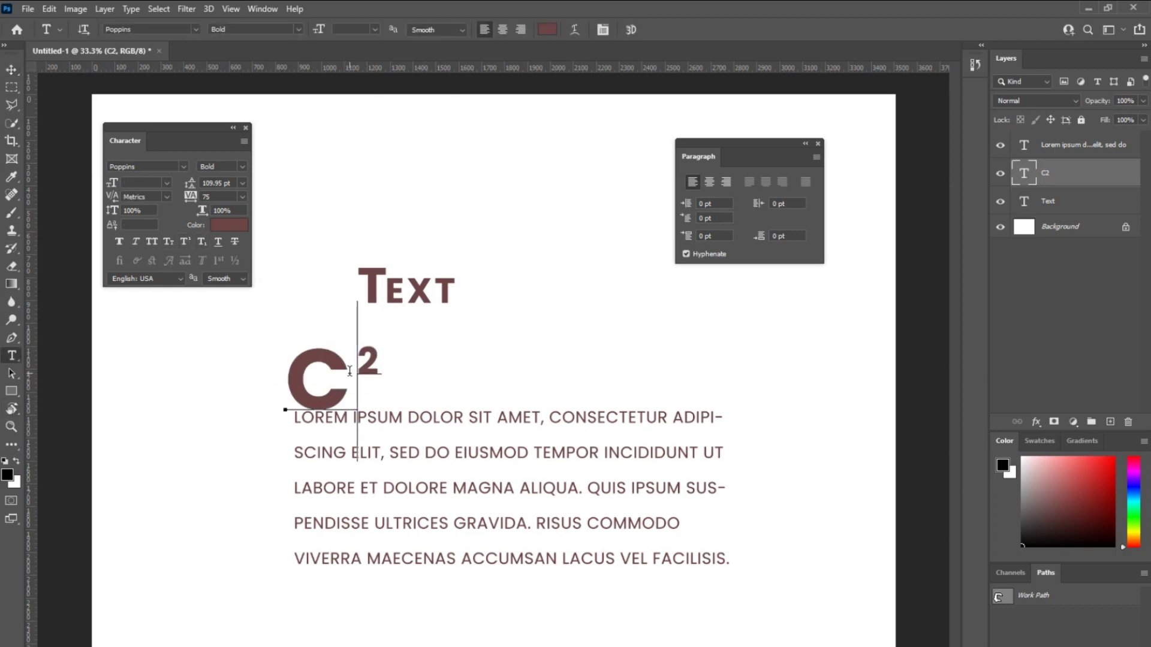
pyautogui.hotkey('ctrl', 'a')
pyautogui.click(349, 371)
pyautogui.press('Delete')
pyautogui.write('@')
pyautogui.click(366, 381)
pyautogui.press('Delete')
pyautogui.write('2')
pyautogui.hotkey('ctrl', 'Return')
pyautogui.press('v')
pyautogui.moveTo(399, 364); pyautogui.dragTo(541, 188)
# Step: Try Superscript and Subscript on the 2 of the C2 text, and cancel the text edit
pyautogui.press('t')
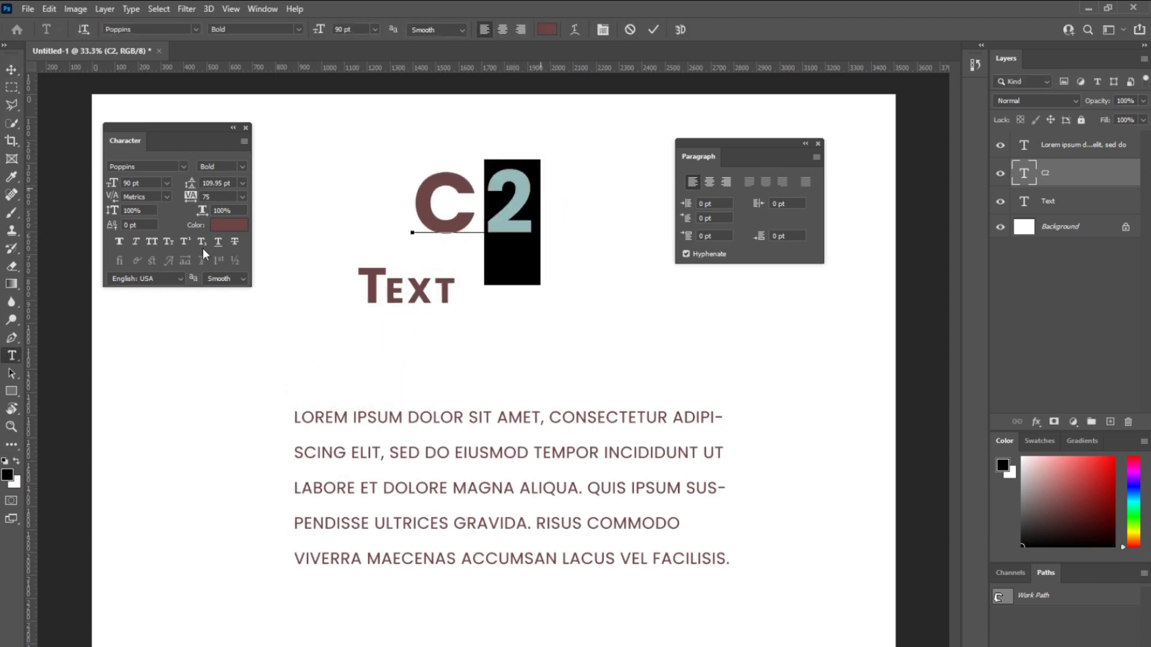
pyautogui.click(187, 242)
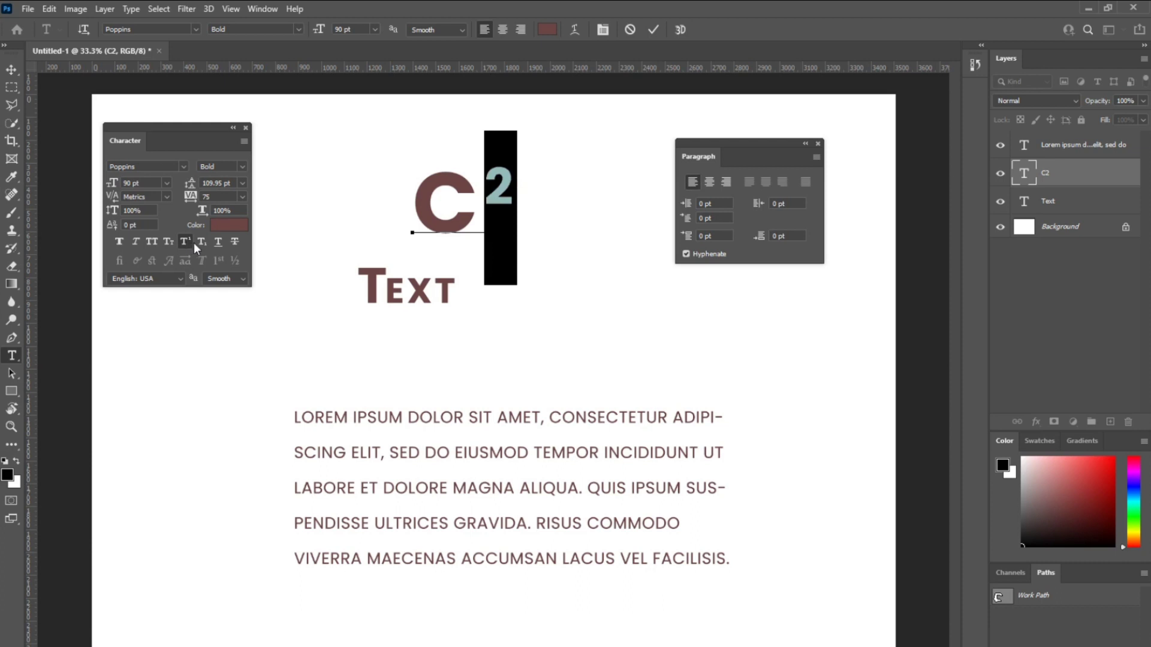
pyautogui.click(204, 243)
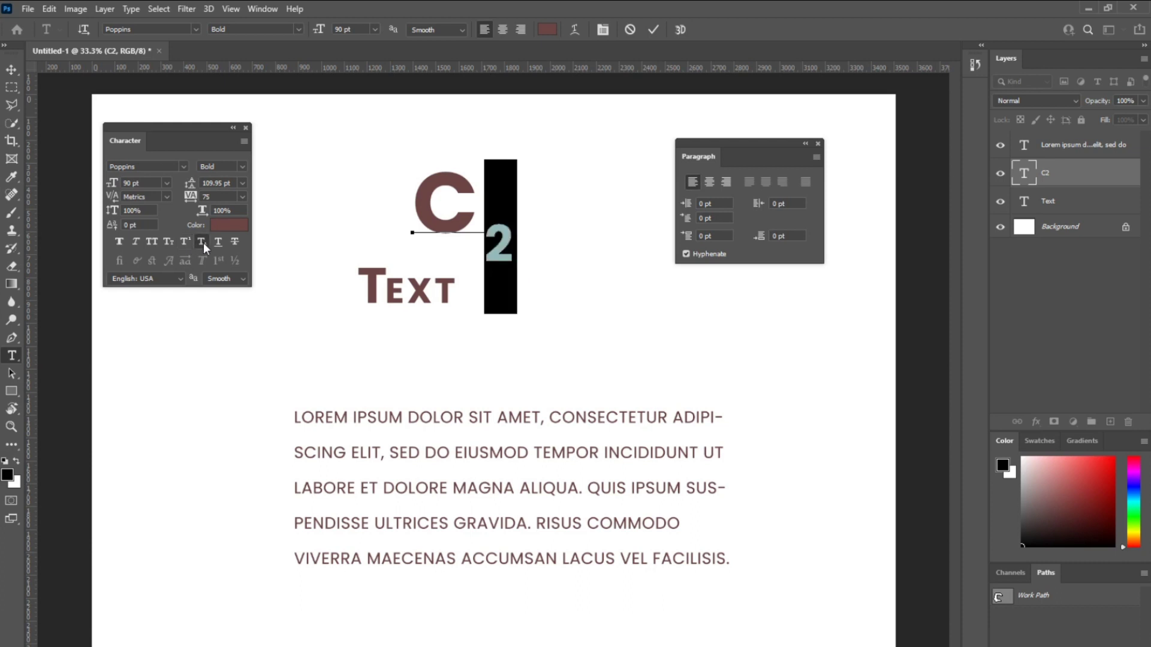
pyautogui.click(631, 30)
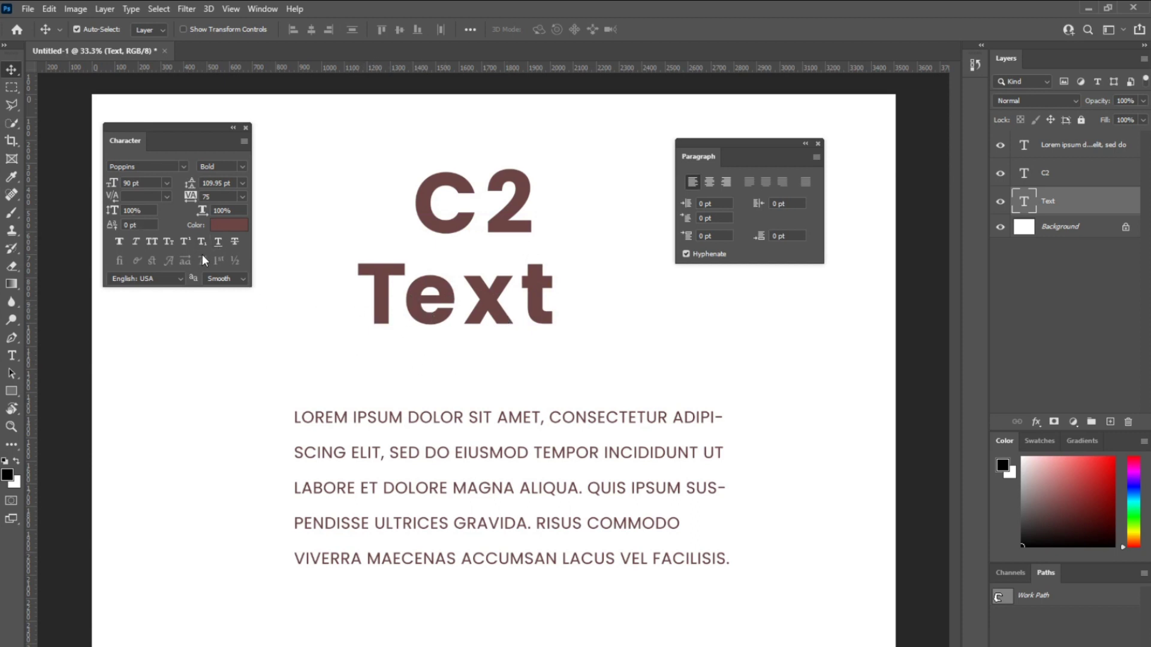
# Step: Try Underline on the Text heading, turn it off and apply Strikethrough
pyautogui.click(217, 242)
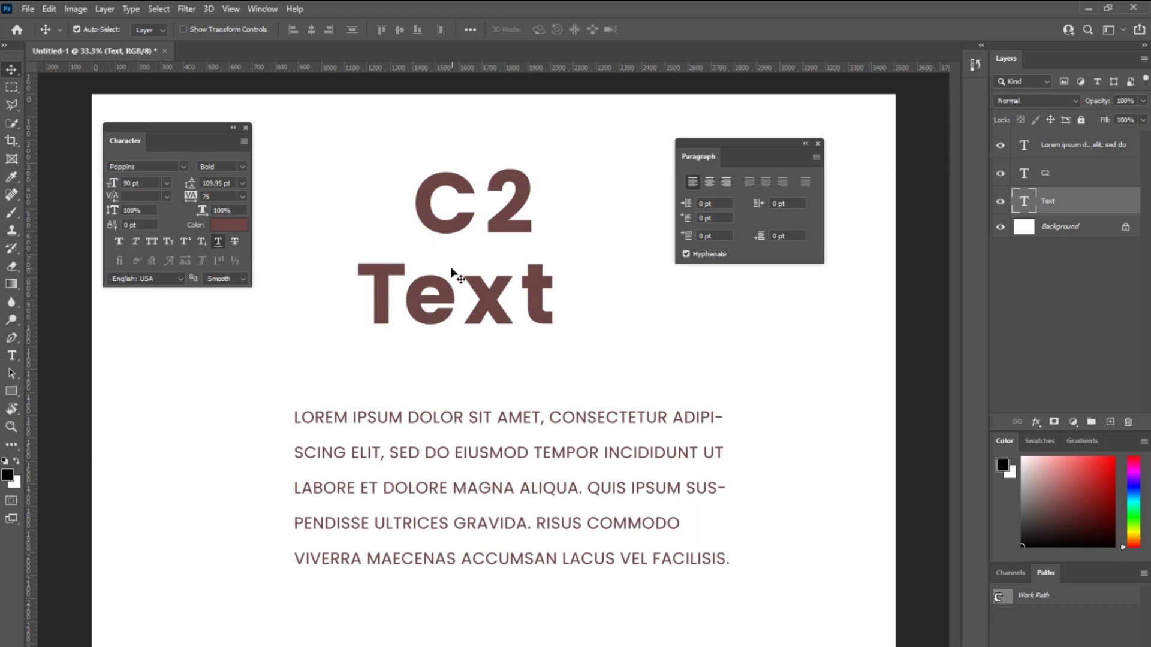
pyautogui.click(217, 244)
pyautogui.click(235, 242)
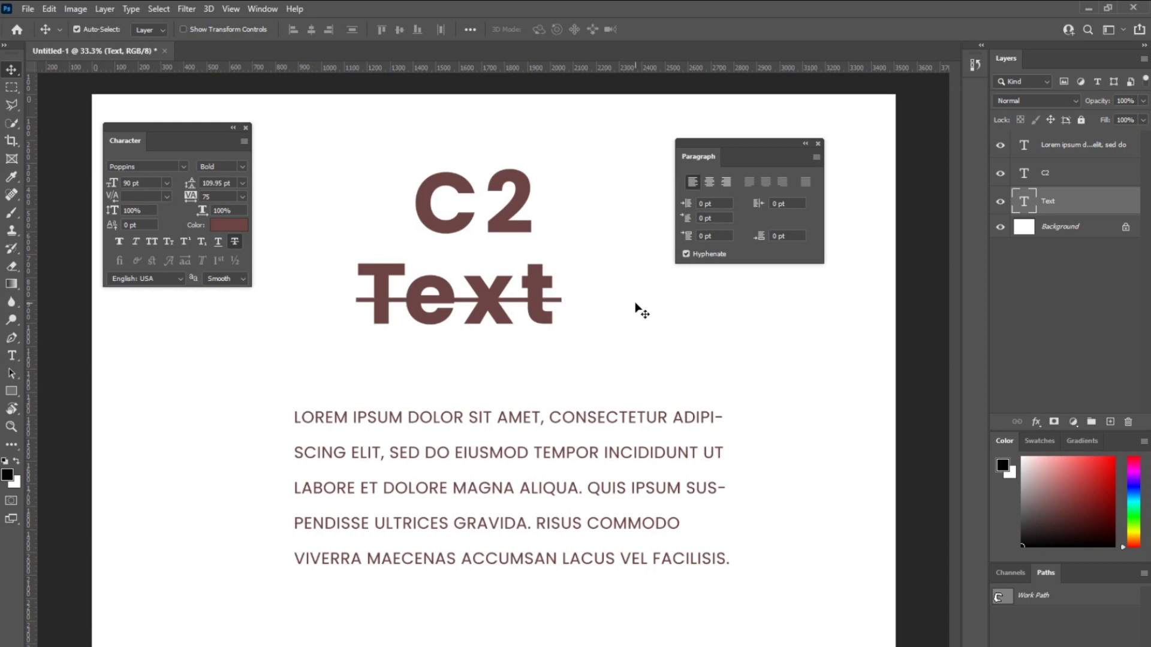
pyautogui.click(234, 281)
pyautogui.click(233, 280)
# Step: Move the C2 and Text headings to the canvas's upper right and the lorem ipsum text toward its left side, clear of the Character and Paragraph settings
pyautogui.moveTo(148, 126); pyautogui.dragTo(152, 127)
pyautogui.moveTo(727, 142); pyautogui.dragTo(348, 127)
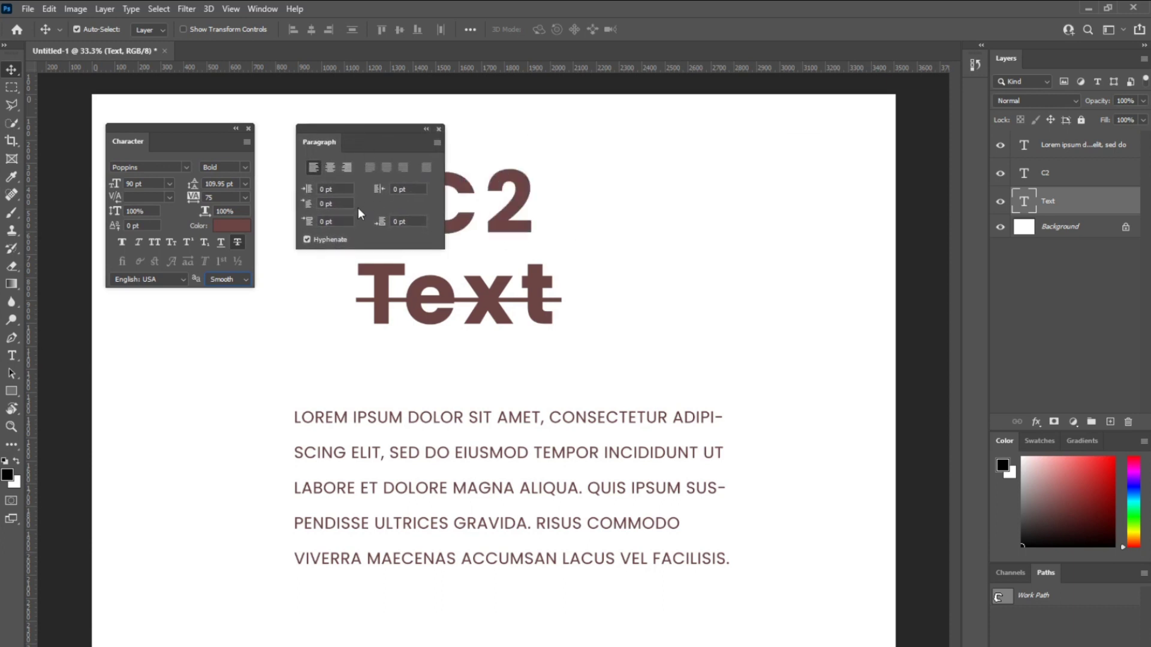
pyautogui.moveTo(513, 204); pyautogui.dragTo(781, 179)
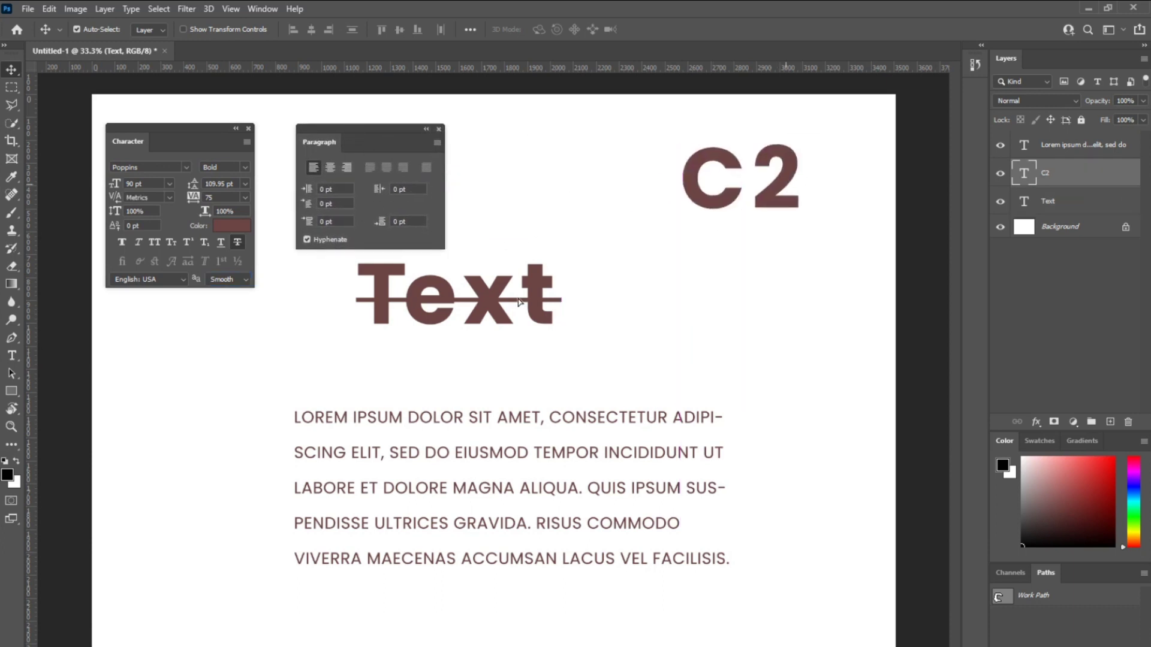
pyautogui.moveTo(524, 300); pyautogui.dragTo(804, 288)
pyautogui.moveTo(487, 437); pyautogui.dragTo(409, 341)
pyautogui.moveTo(171, 132); pyautogui.dragTo(791, 366)
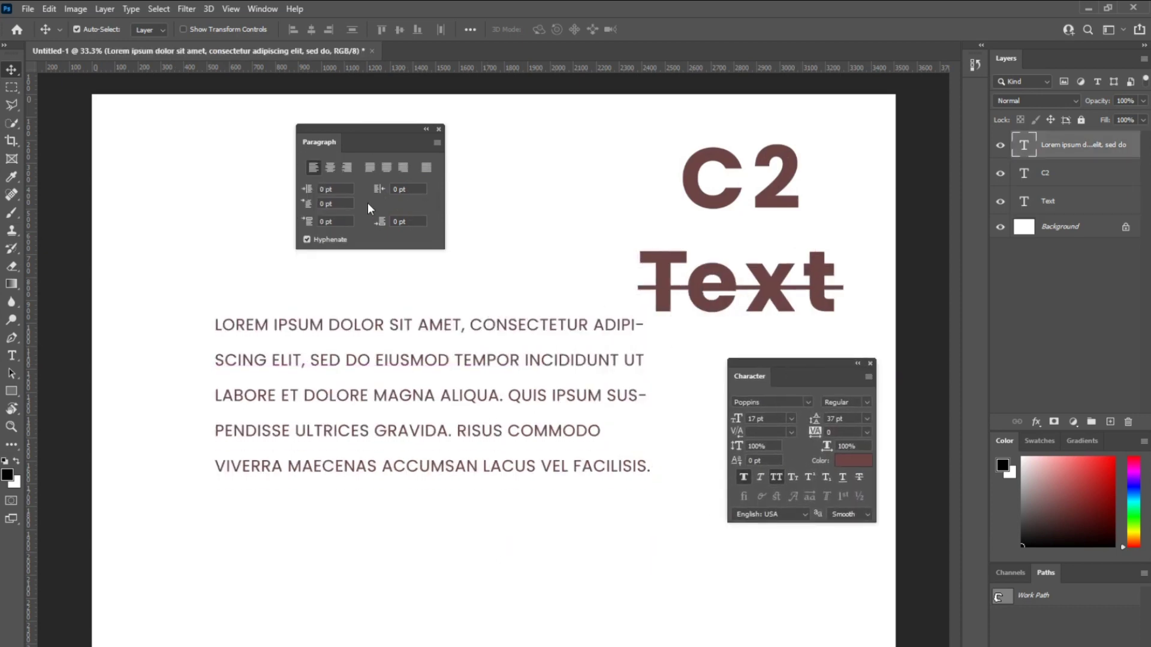
pyautogui.moveTo(326, 340); pyautogui.dragTo(267, 304)
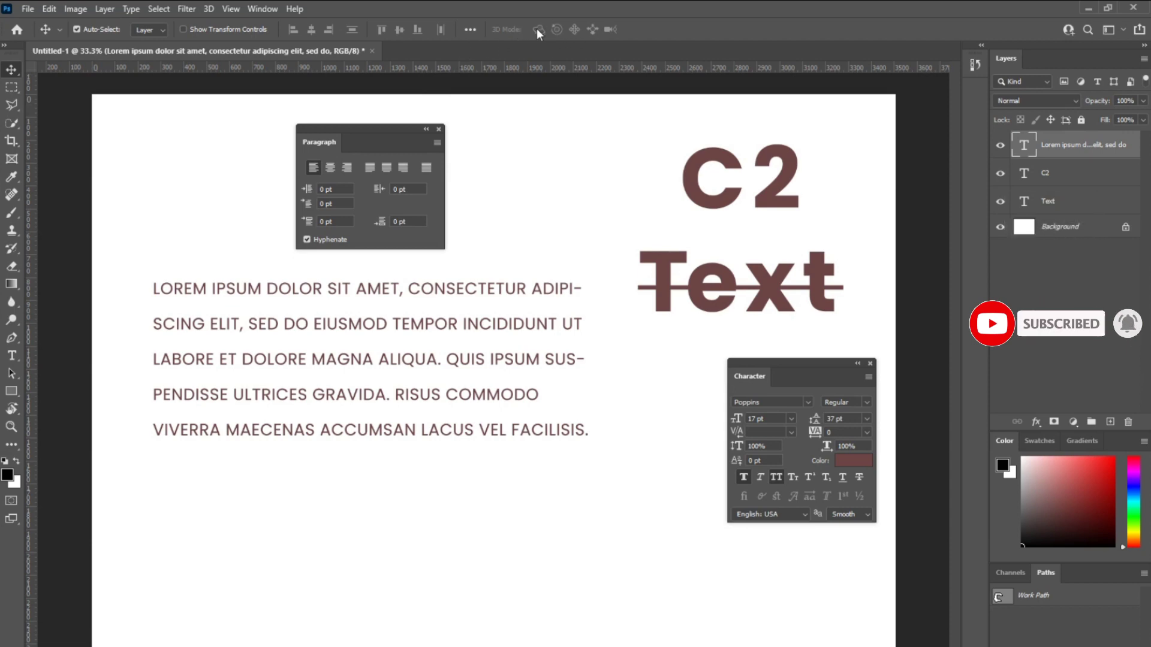
# Step: Try center, right and left alignment on the lorem ipsum text, and return it to center alignment
pyautogui.click(331, 168)
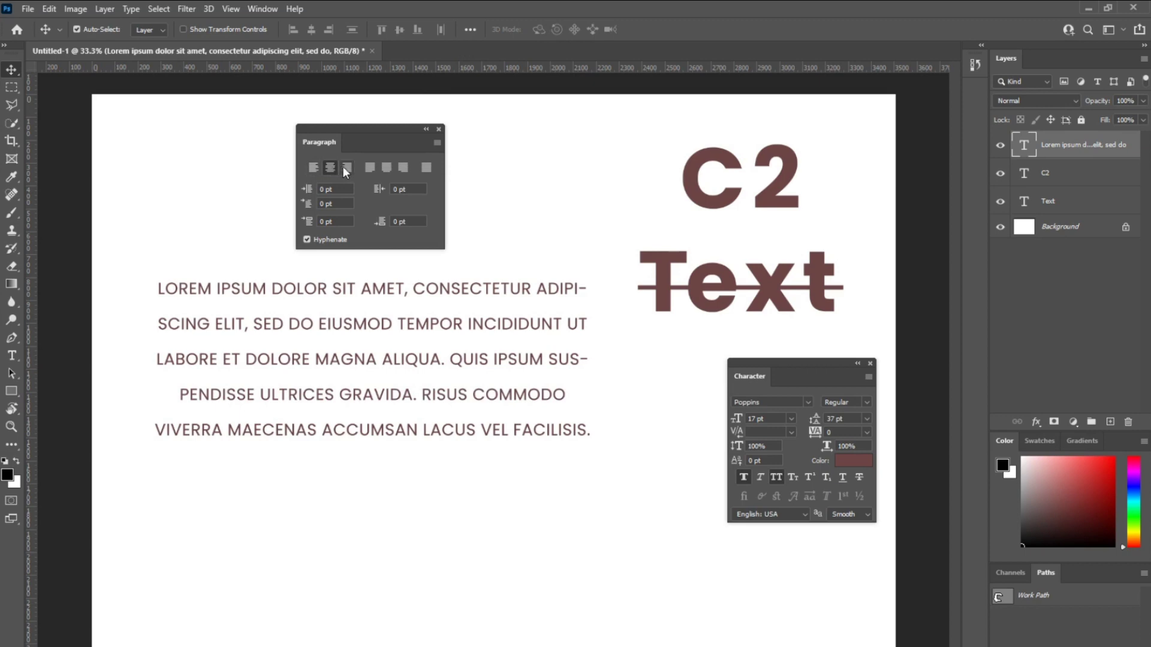
pyautogui.click(344, 168)
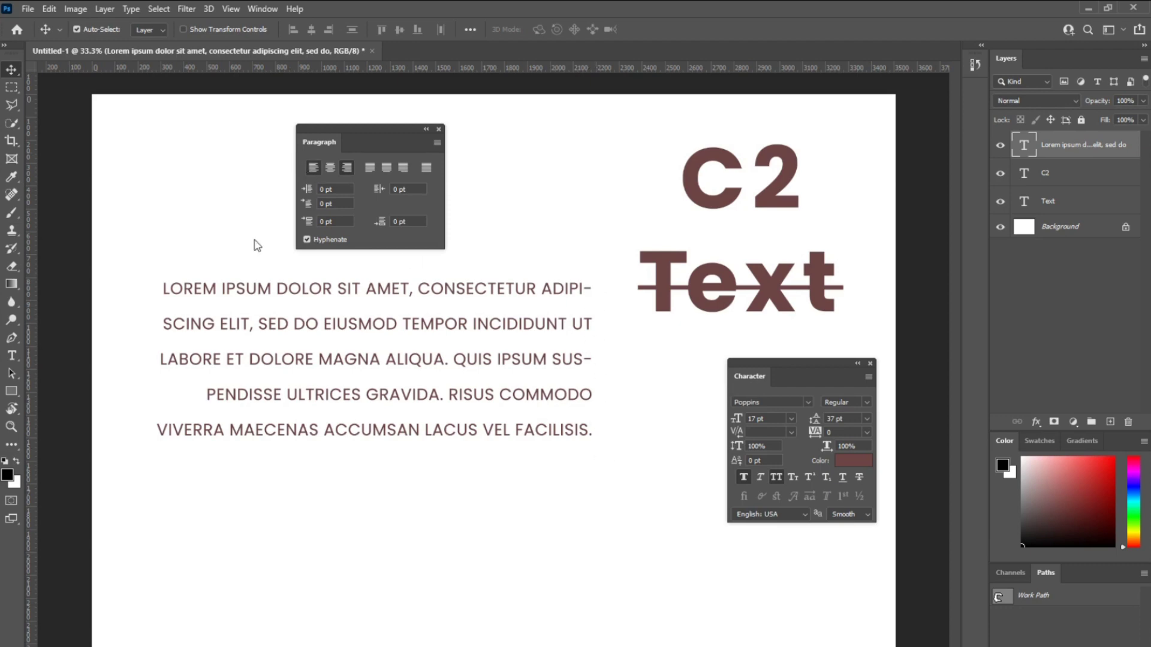
pyautogui.hotkey('ctrl', 'shift', 'l')
pyautogui.click(331, 162)
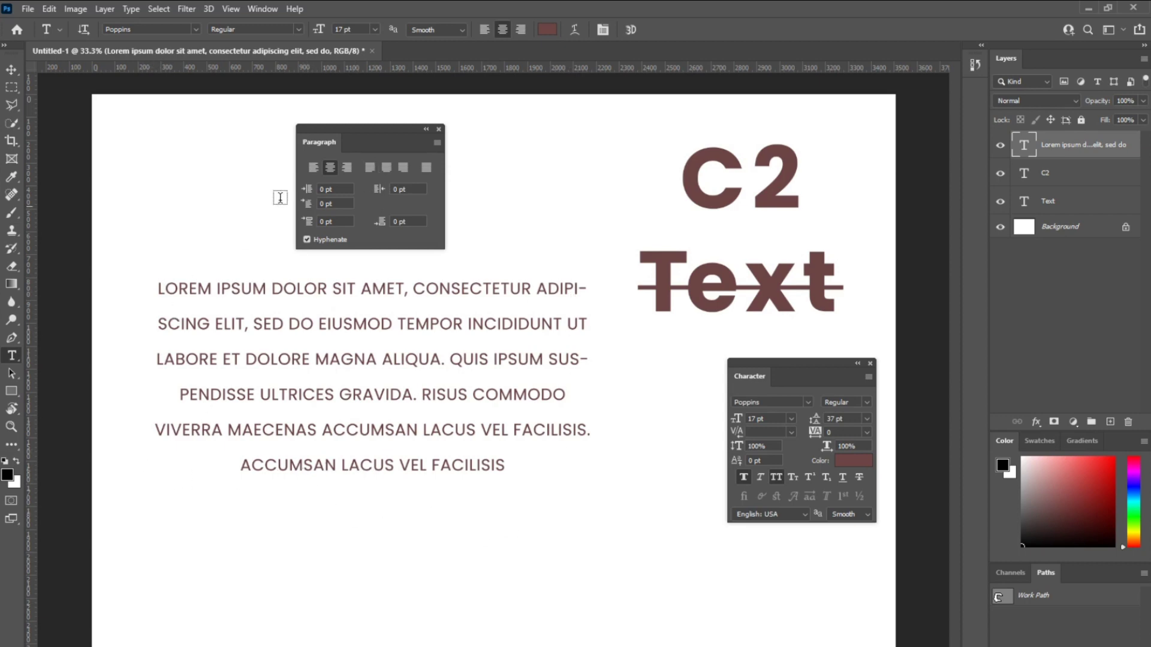
# Step: Try justifying the lorem ipsum text with the last line left, centered and right, and end with Justify All
pyautogui.click(370, 168)
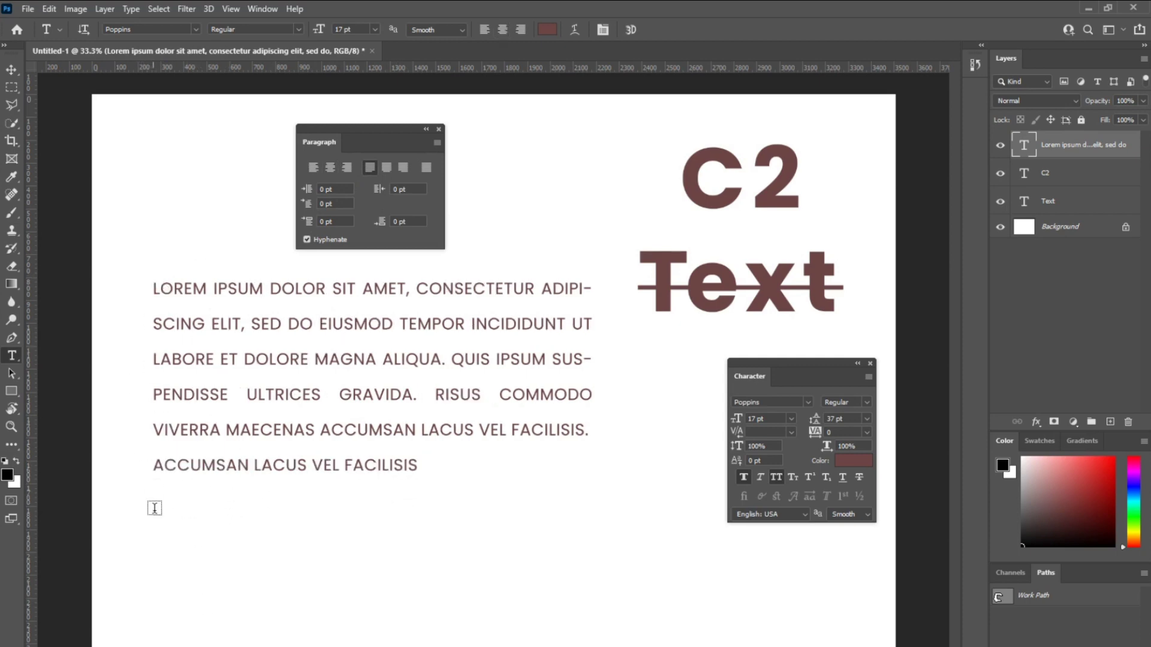
pyautogui.click(387, 168)
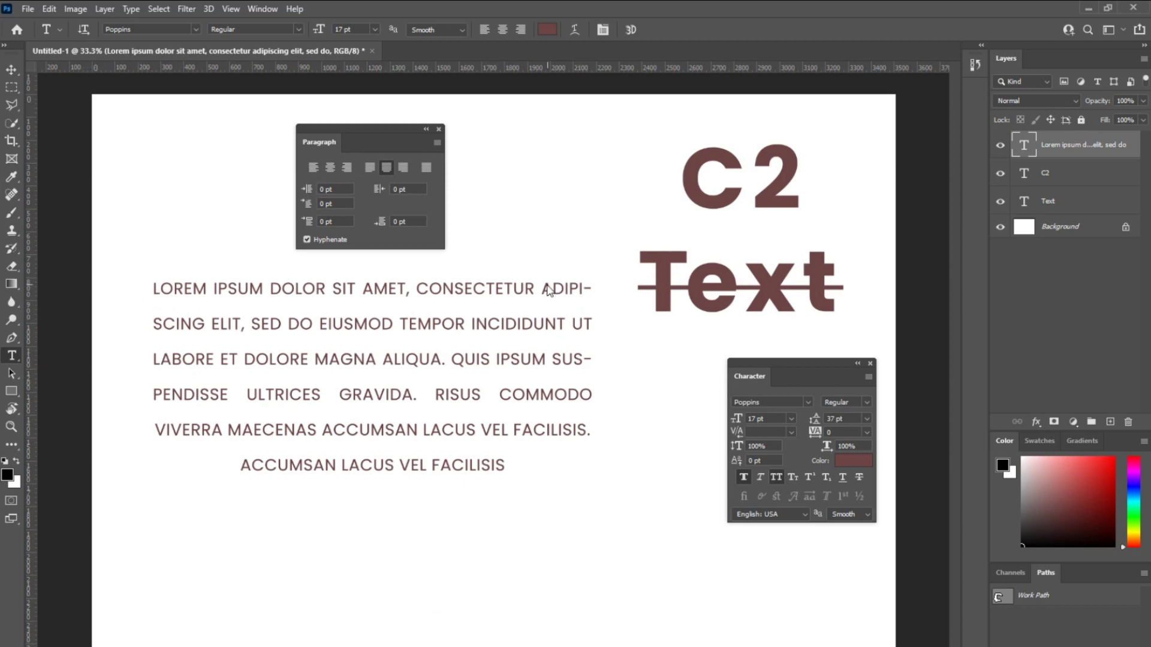
pyautogui.click(332, 170)
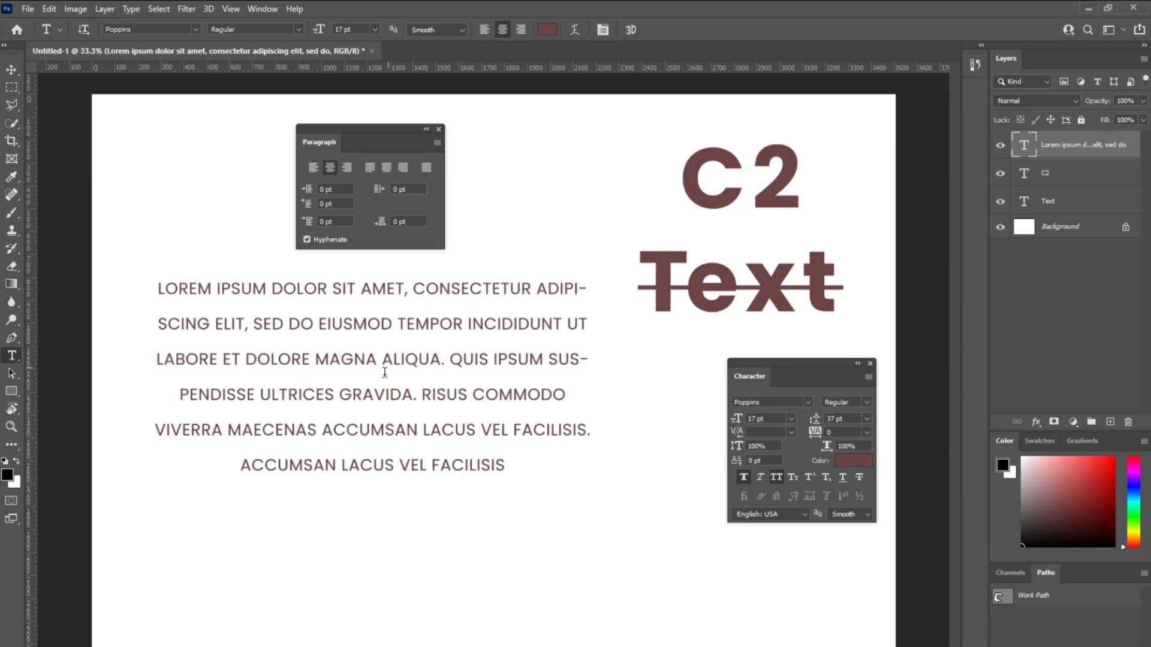
pyautogui.click(387, 169)
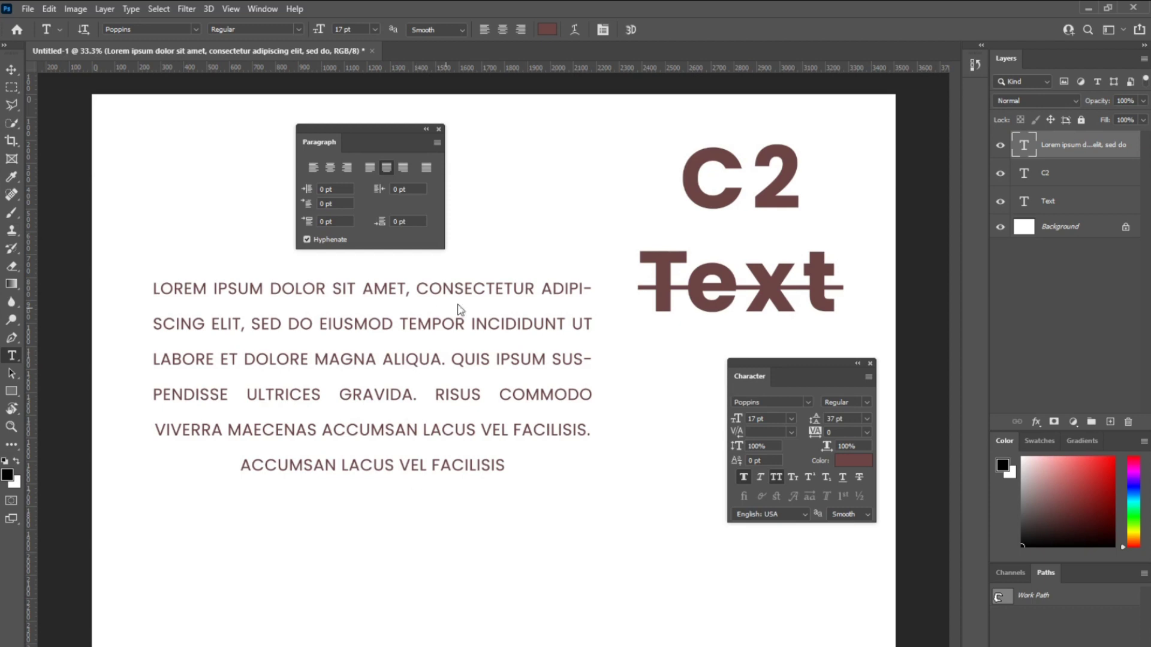
pyautogui.click(426, 167)
pyautogui.click(406, 170)
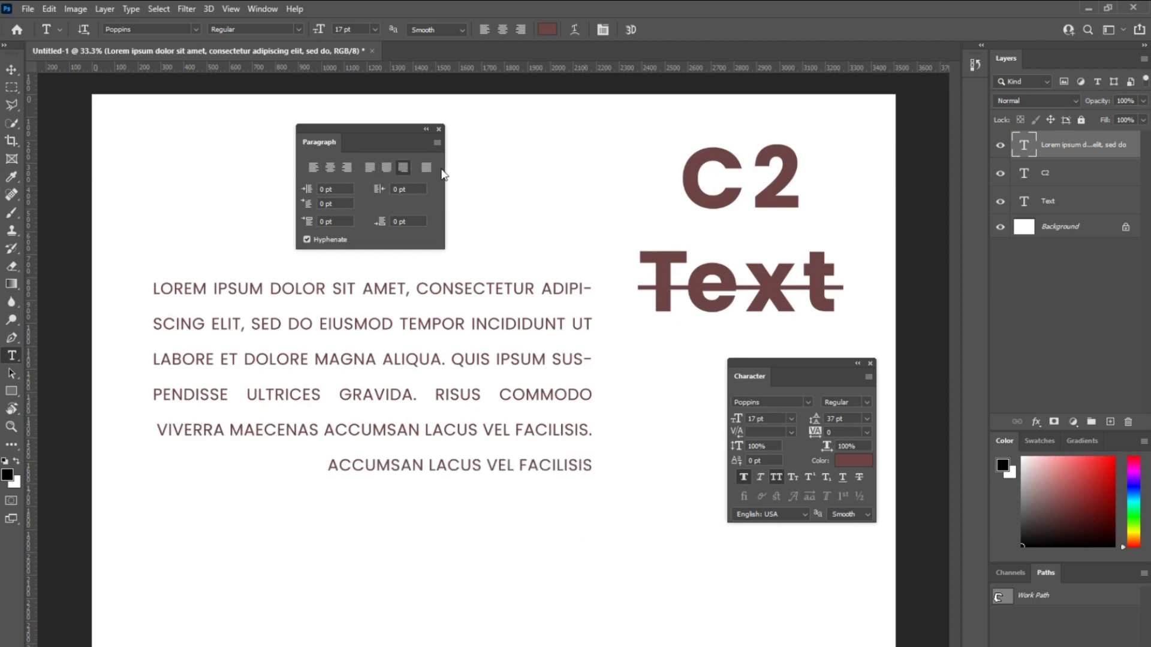
pyautogui.click(429, 164)
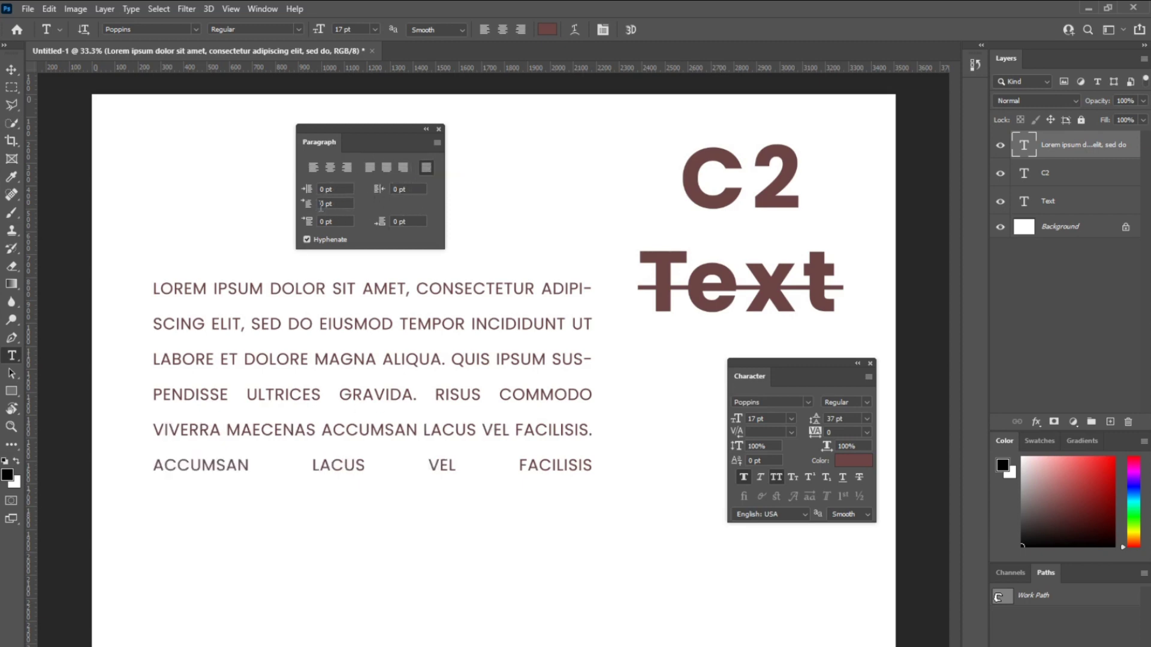
# Step: Set the left and right indents of the whole lorem ipsum text to 10 pt
pyautogui.click(164, 290)
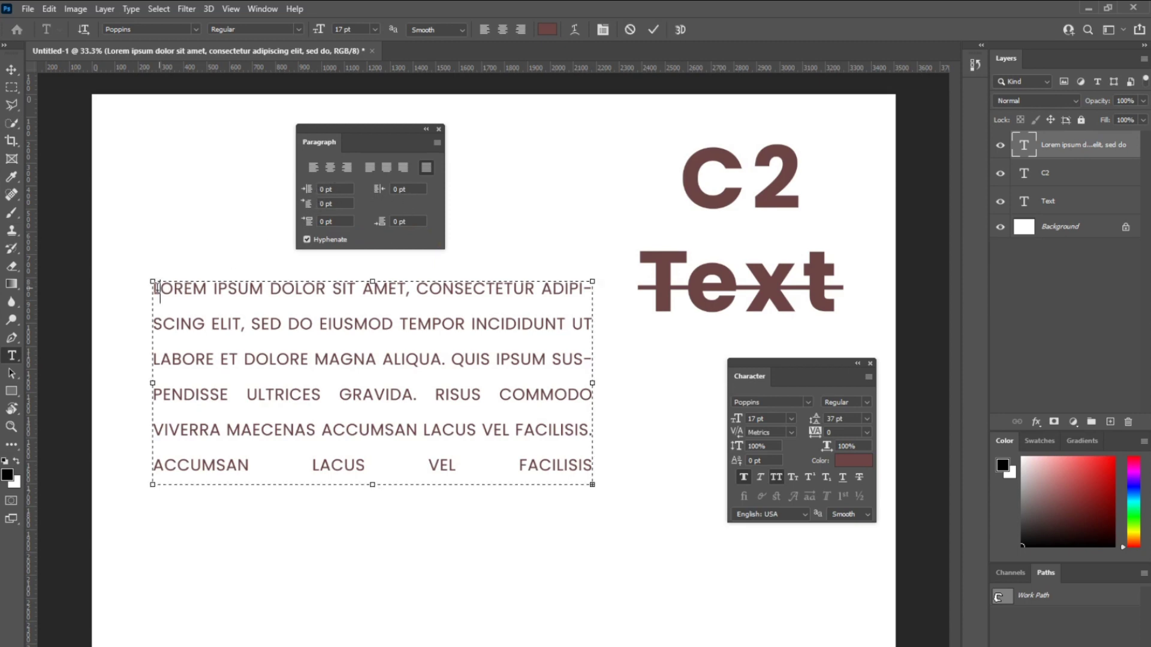
pyautogui.doubleClick(156, 289)
pyautogui.doubleClick(156, 289)
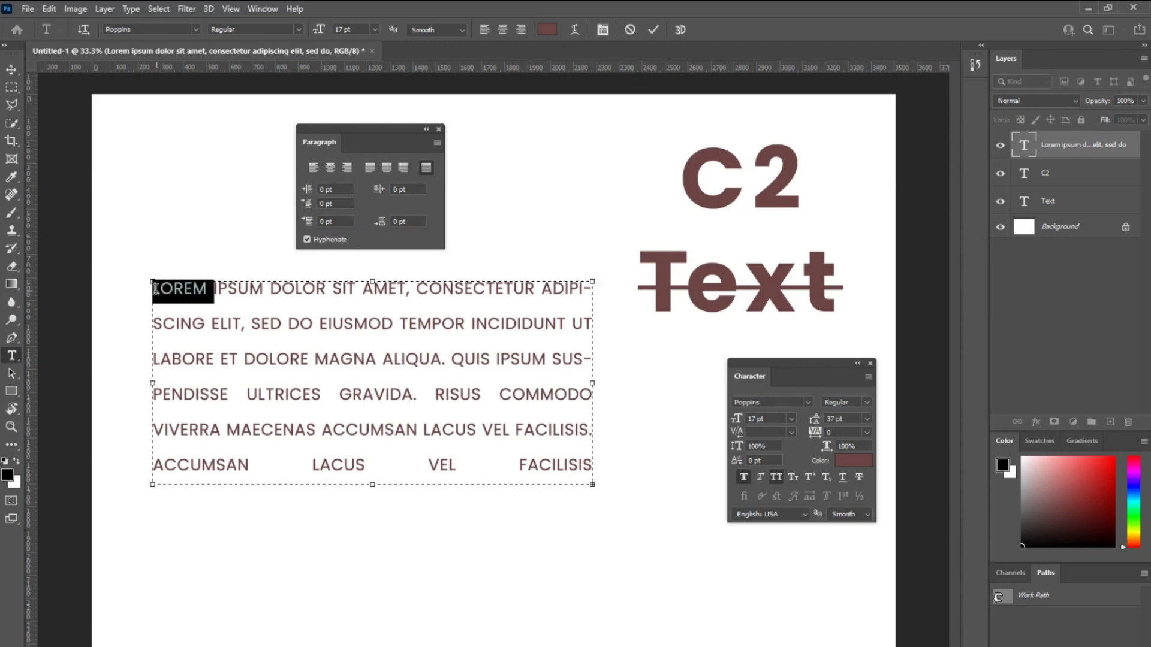
pyautogui.hotkey('ctrl', 'a')
pyautogui.click(316, 189)
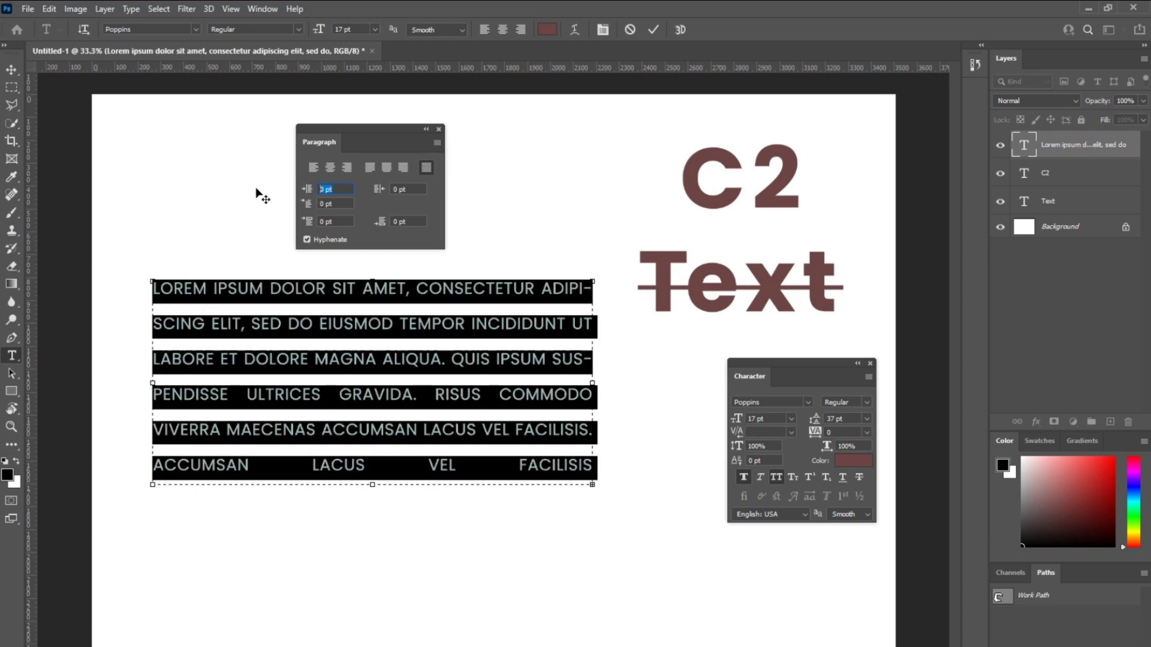
pyautogui.press('Return')
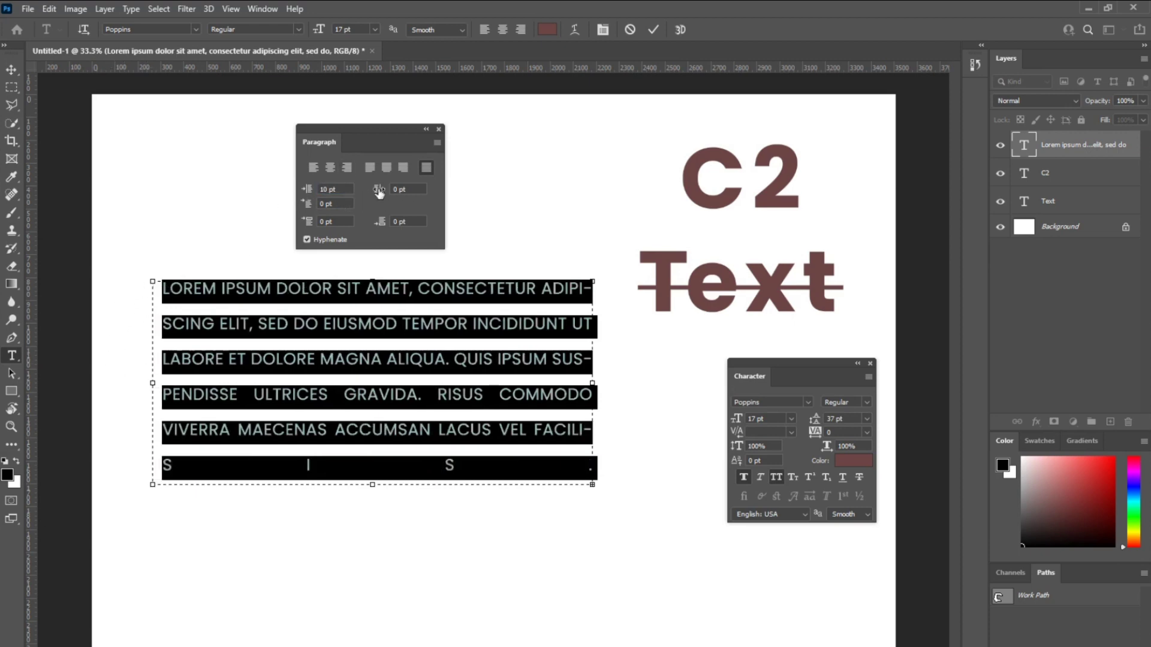
pyautogui.click(413, 189)
pyautogui.write('10')
pyautogui.press('Return')
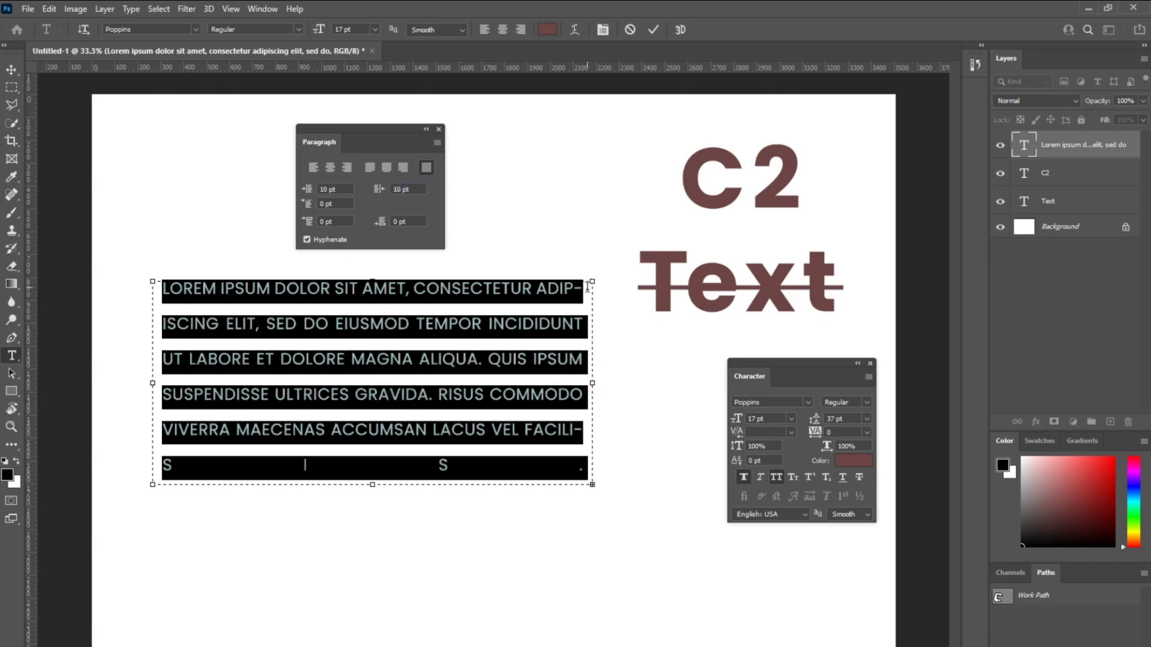
# Step: Set the first-line indent of the lorem ipsum text to 10 pt
pyautogui.click(338, 202)
pyautogui.write('10')
pyautogui.press('Return')
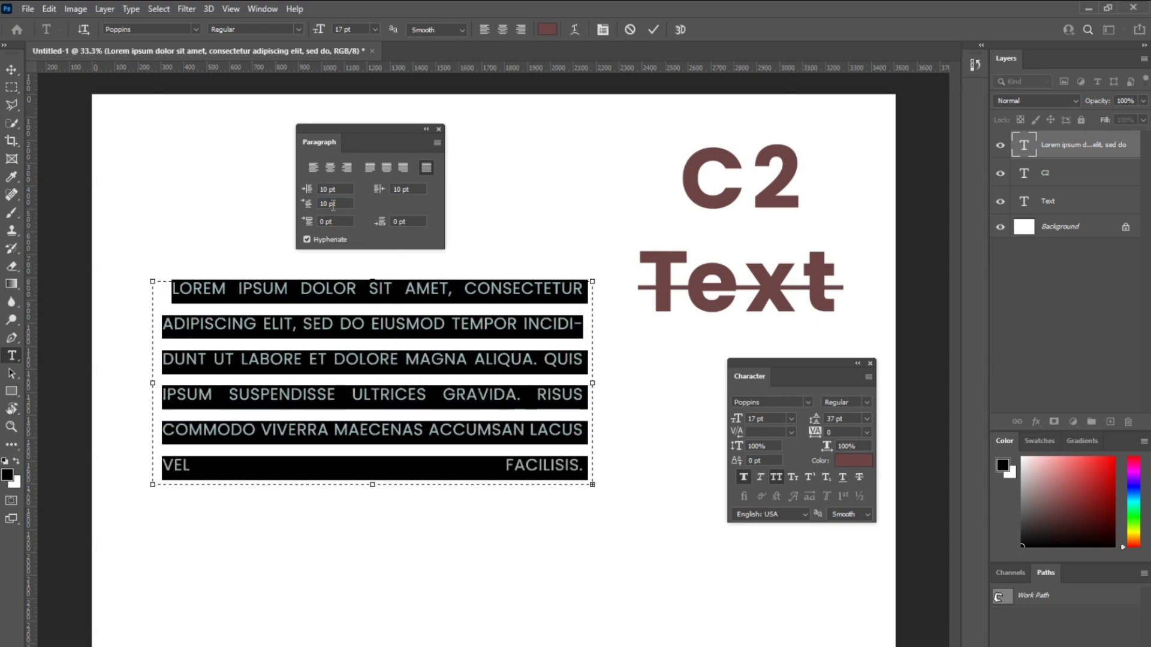
# Step: Reset the first-line, left and right indents of the lorem ipsum text to 0 pt
pyautogui.moveTo(343, 202); pyautogui.dragTo(232, 204)
pyautogui.write('0')
pyautogui.moveTo(344, 187); pyautogui.dragTo(296, 188)
pyautogui.write('0')
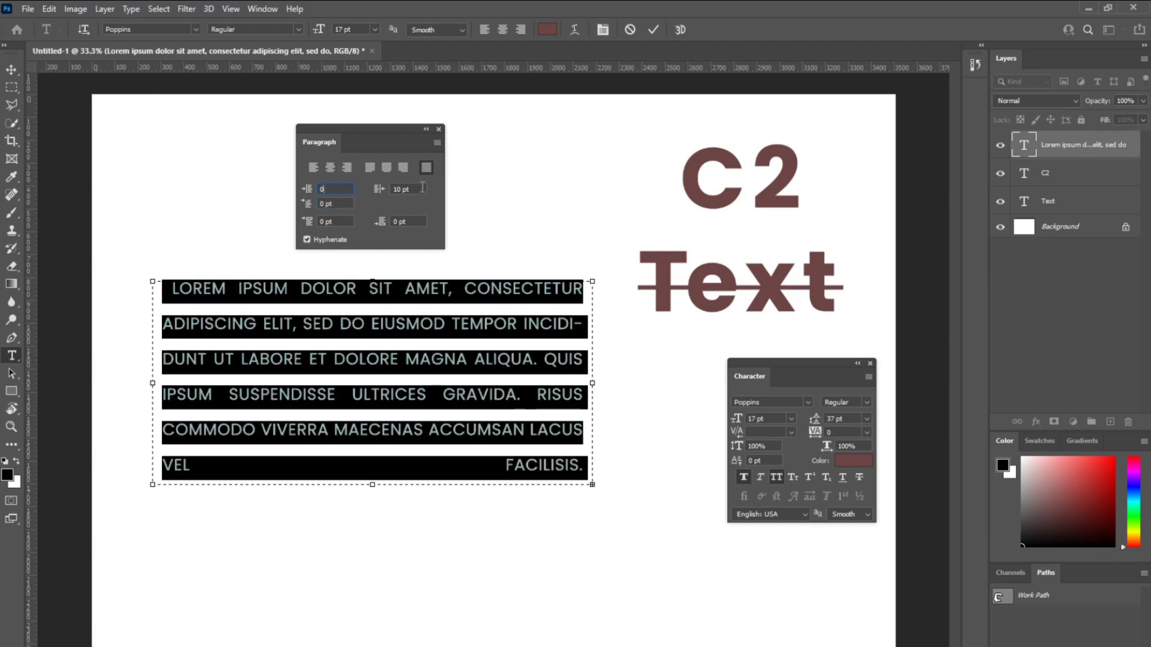
pyautogui.moveTo(424, 187); pyautogui.dragTo(298, 186)
pyautogui.write('0')
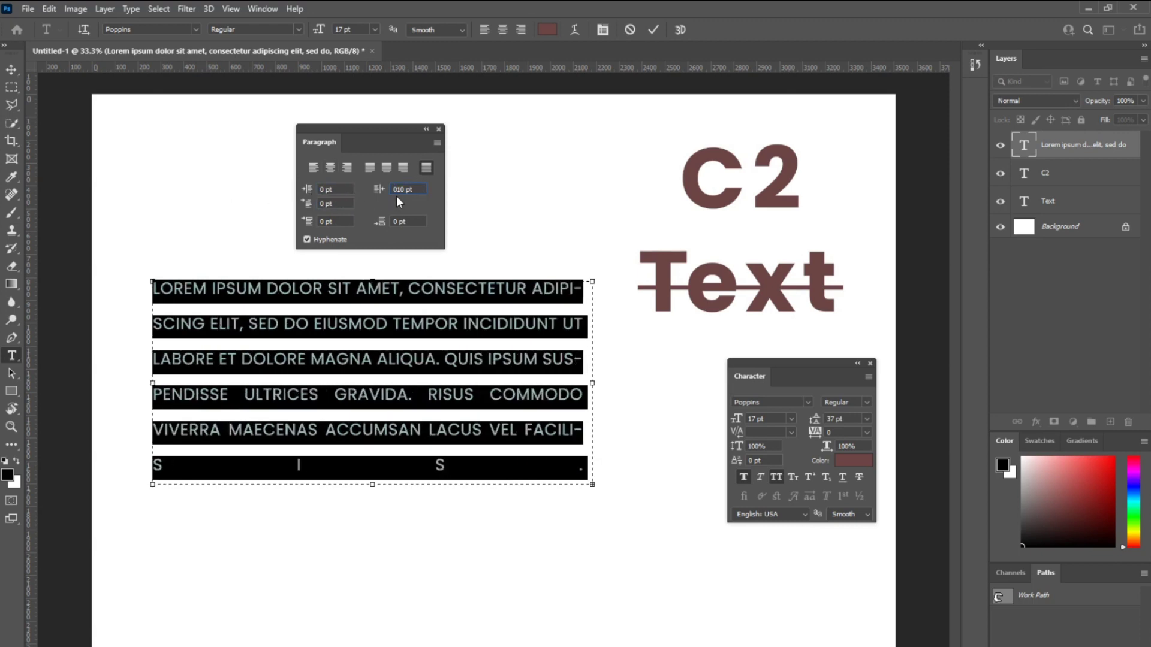
pyautogui.press('Return')
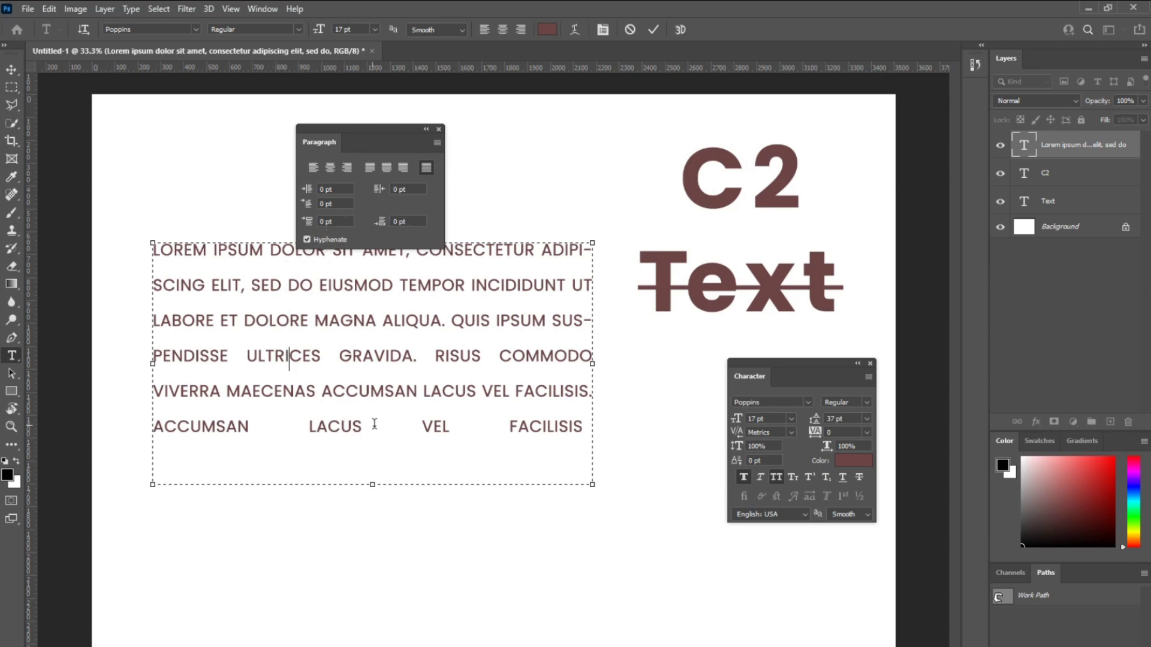
# Step: Add 10 pt of space before the closing ACCUMSAN LACUS VEL FACILISIS paragraph and commit the text edit
pyautogui.moveTo(582, 423); pyautogui.dragTo(163, 406)
pyautogui.click(590, 390)
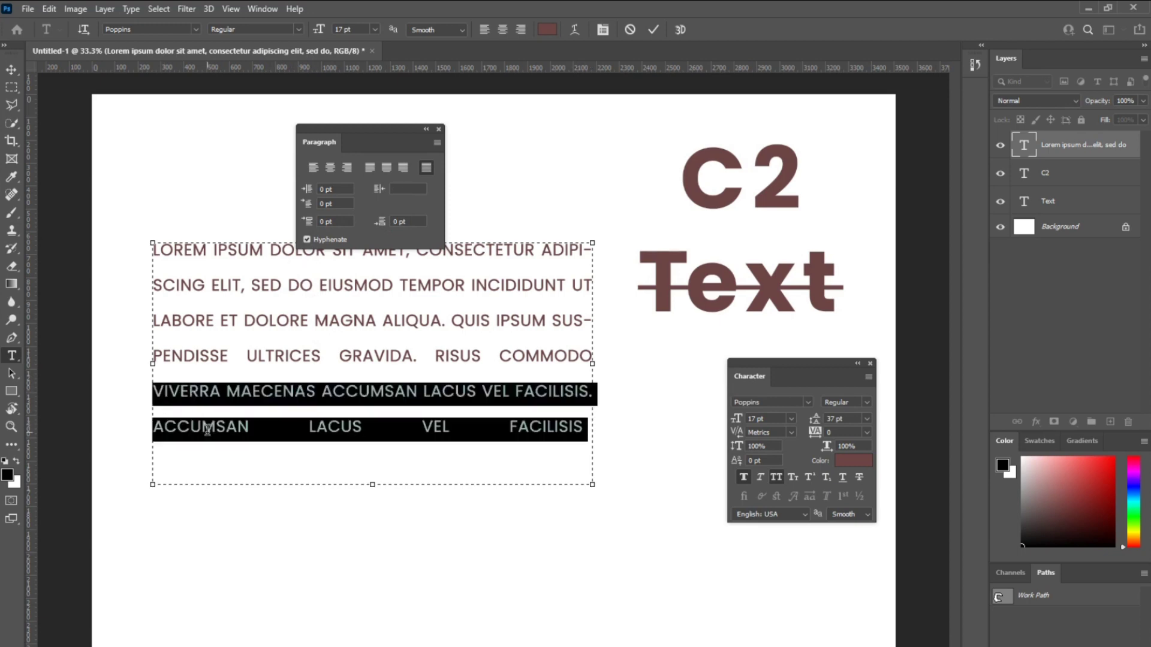
pyautogui.click(340, 221)
pyautogui.write('10')
pyautogui.press('Return')
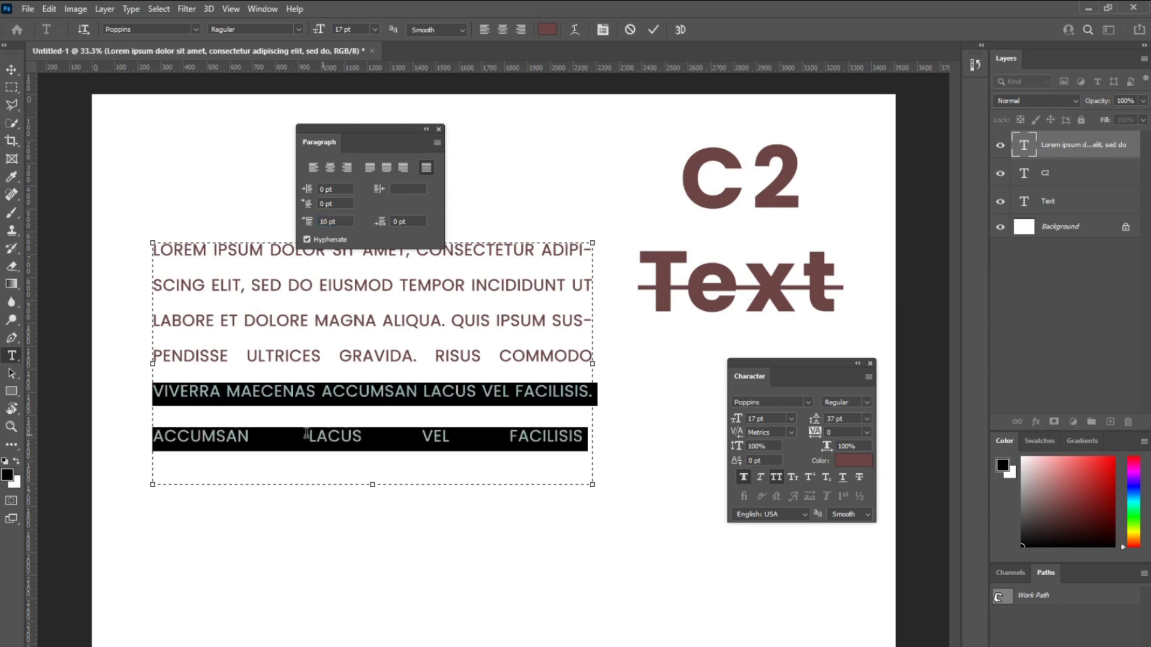
pyautogui.moveTo(371, 129); pyautogui.dragTo(367, 109)
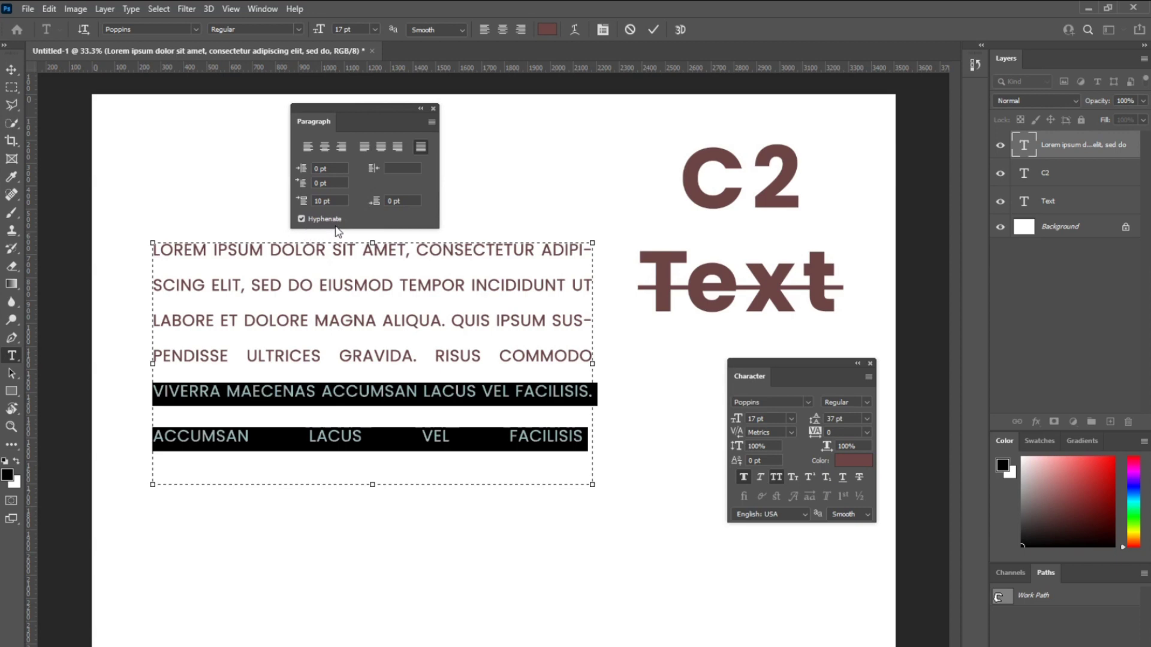
pyautogui.click(423, 300)
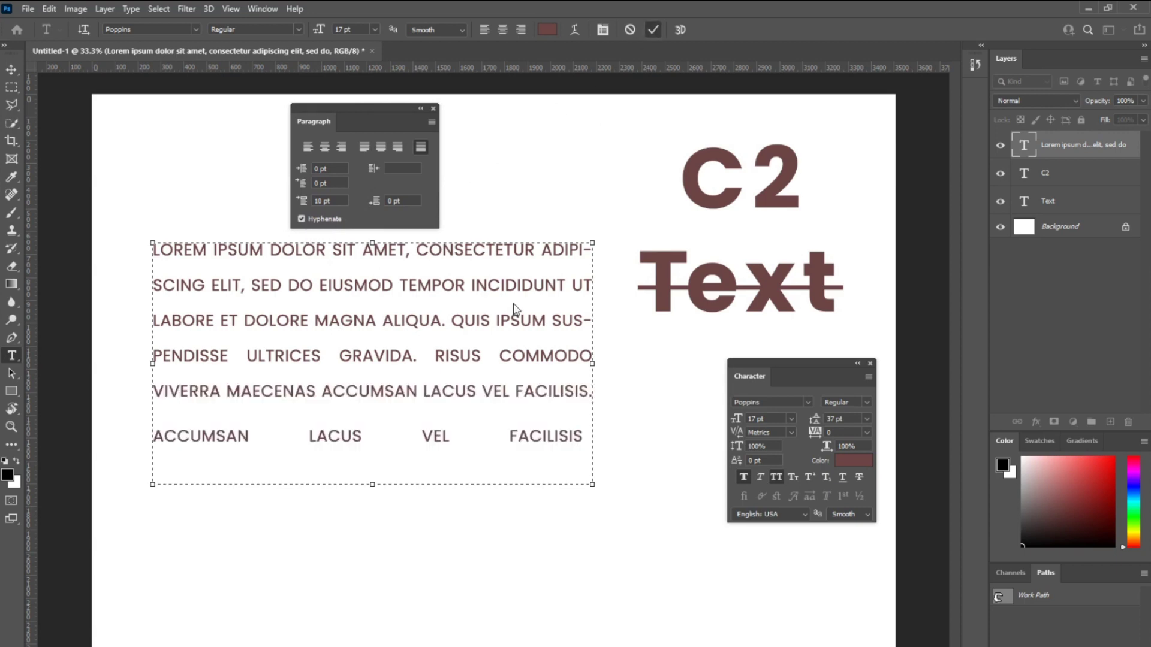
pyautogui.hotkey('ctrl', 'Return')
# Step: Turn off hyphenation for the entire lorem ipsum text
pyautogui.click(581, 246)
pyautogui.hotkey('ctrl', 'a')
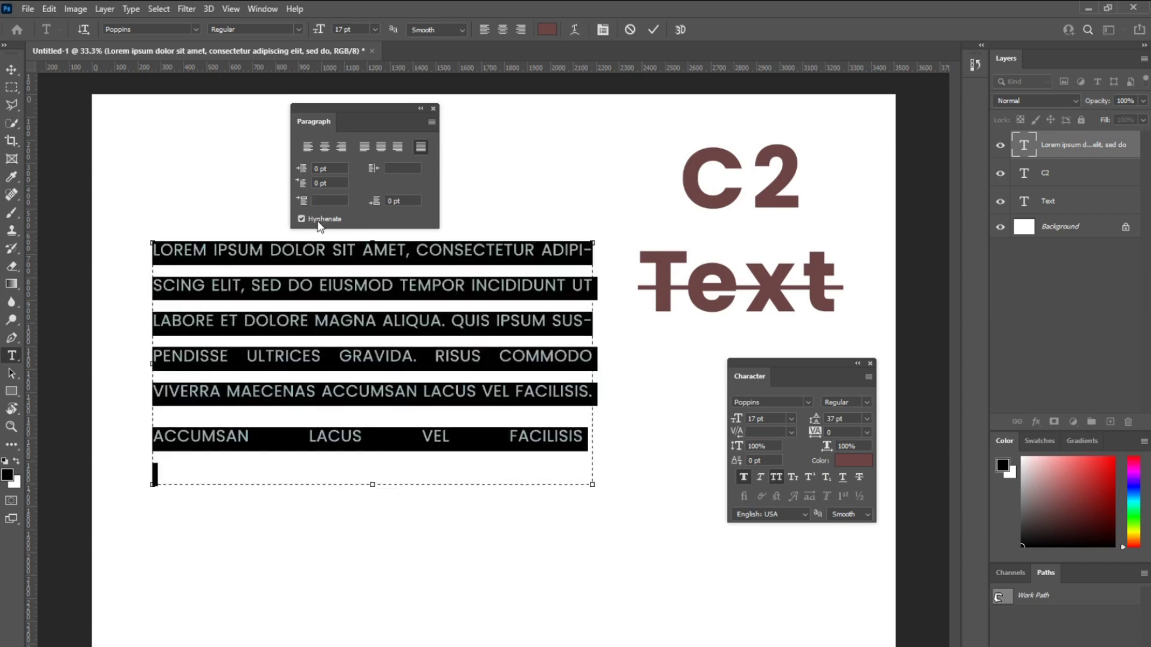
pyautogui.click(319, 221)
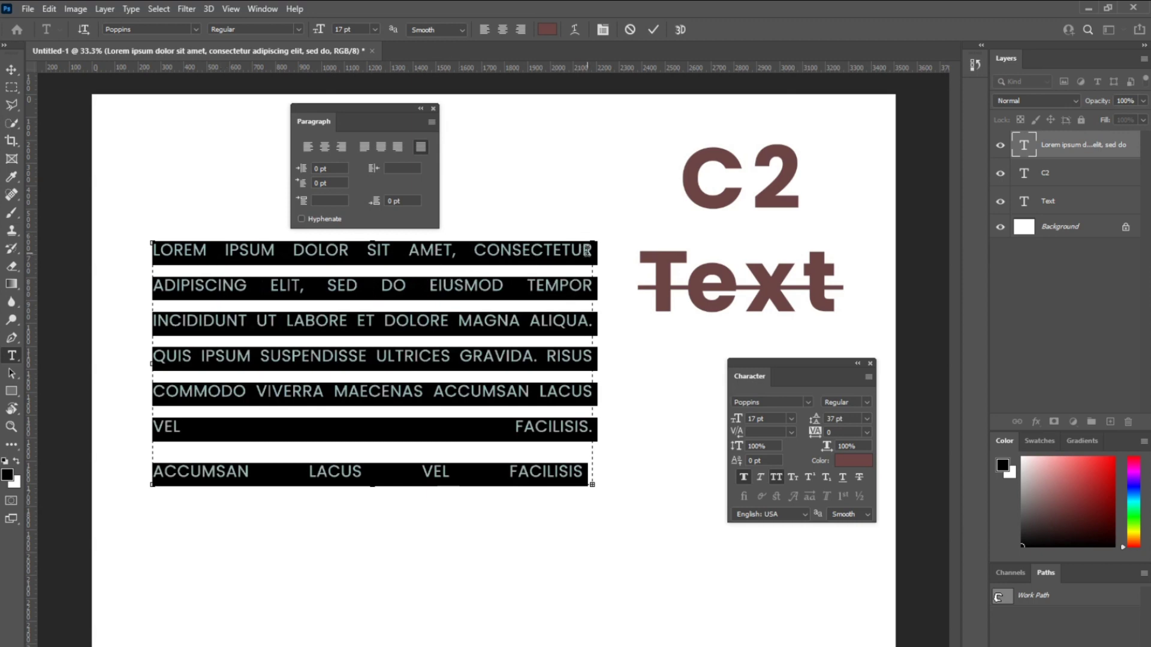
pyautogui.click(588, 250)
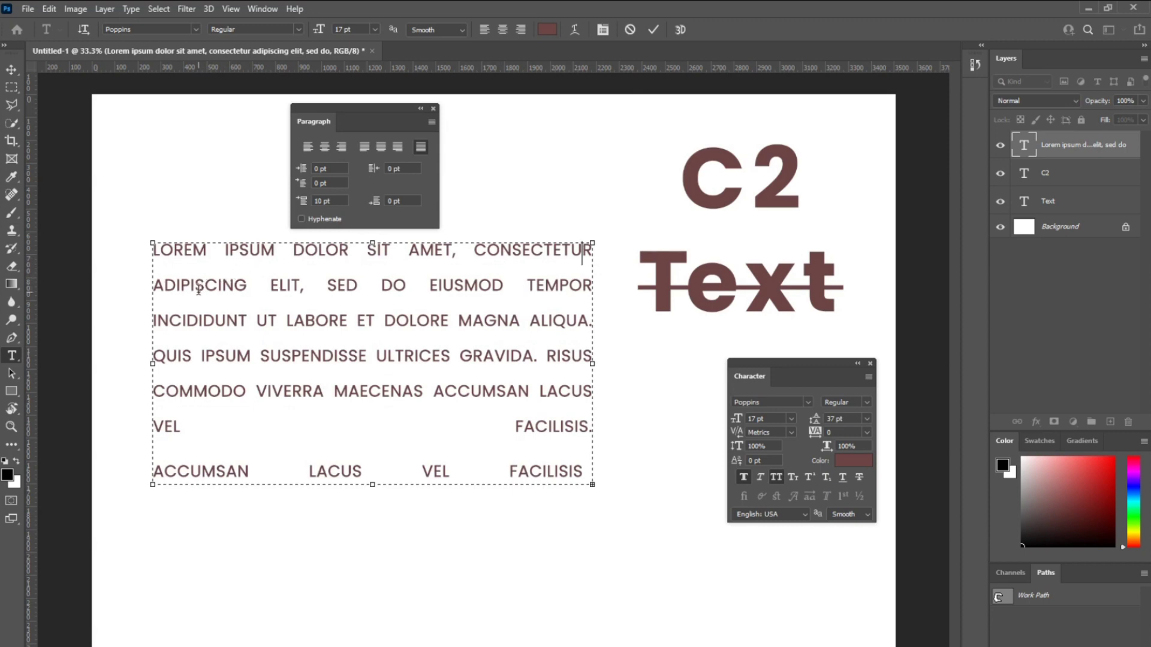
# Step: Change the lorem ipsum text from full justification to left alignment
pyautogui.click(476, 430)
pyautogui.moveTo(476, 429); pyautogui.dragTo(153, 427)
pyautogui.click(307, 147)
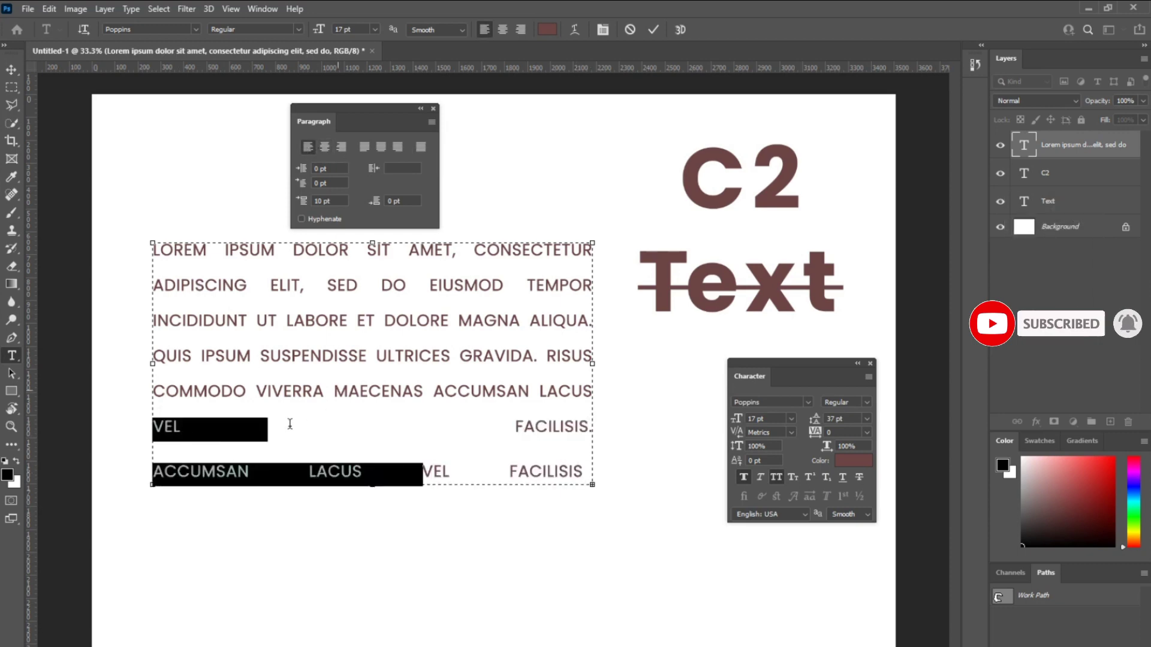
pyautogui.click(157, 461)
pyautogui.moveTo(154, 428); pyautogui.dragTo(329, 429)
pyautogui.click(330, 429)
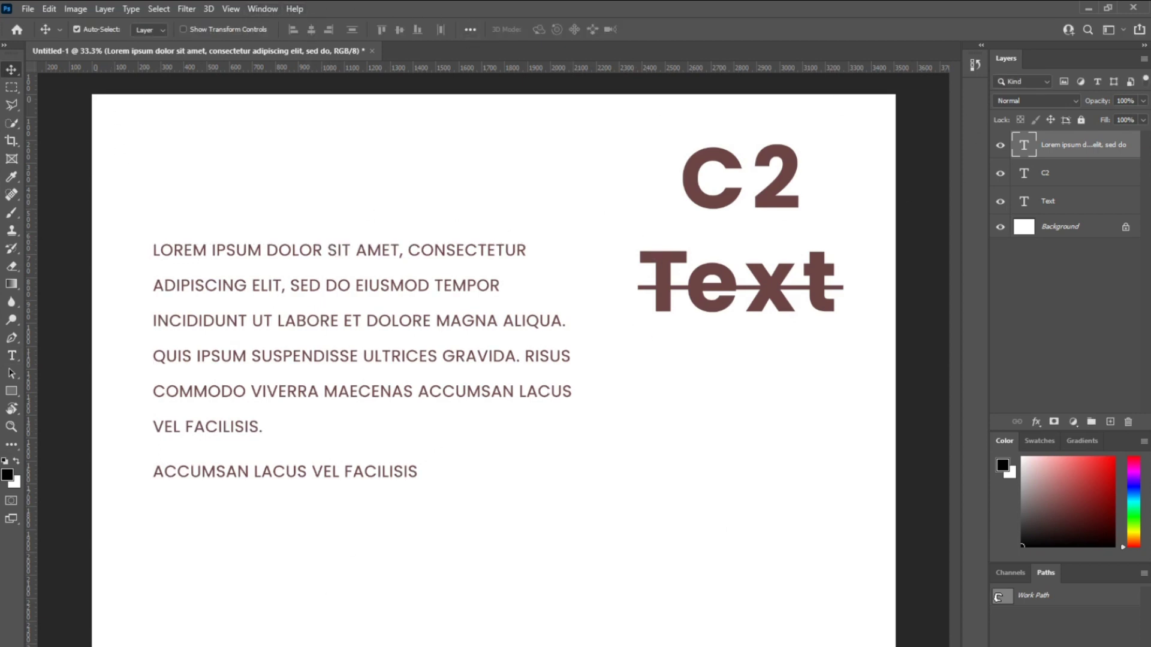
# Step: Switch to Chrome, search Google for dafont.com and open the DaFont site
pyautogui.click(589, 645)
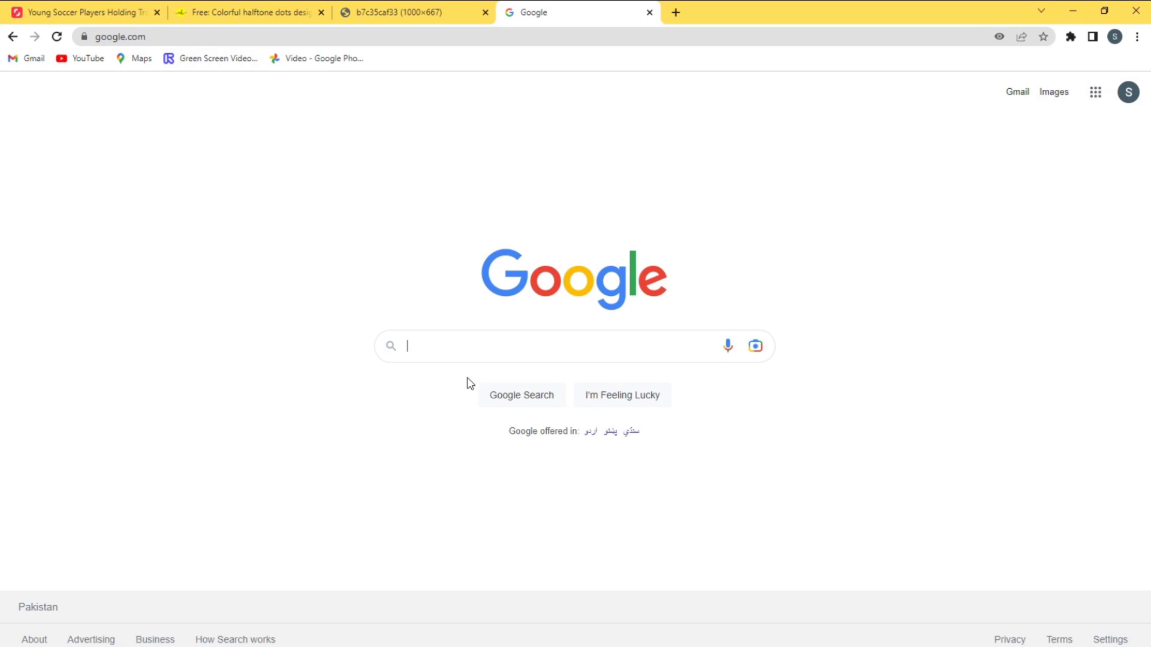
pyautogui.write('daf')
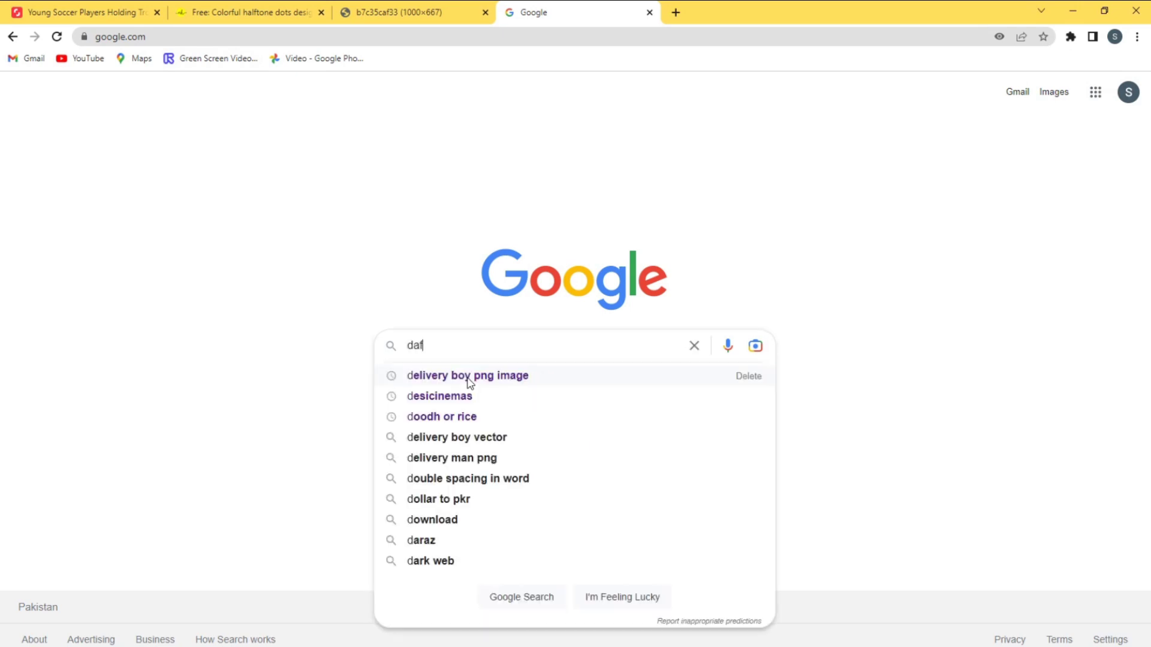
pyautogui.write('ont.com')
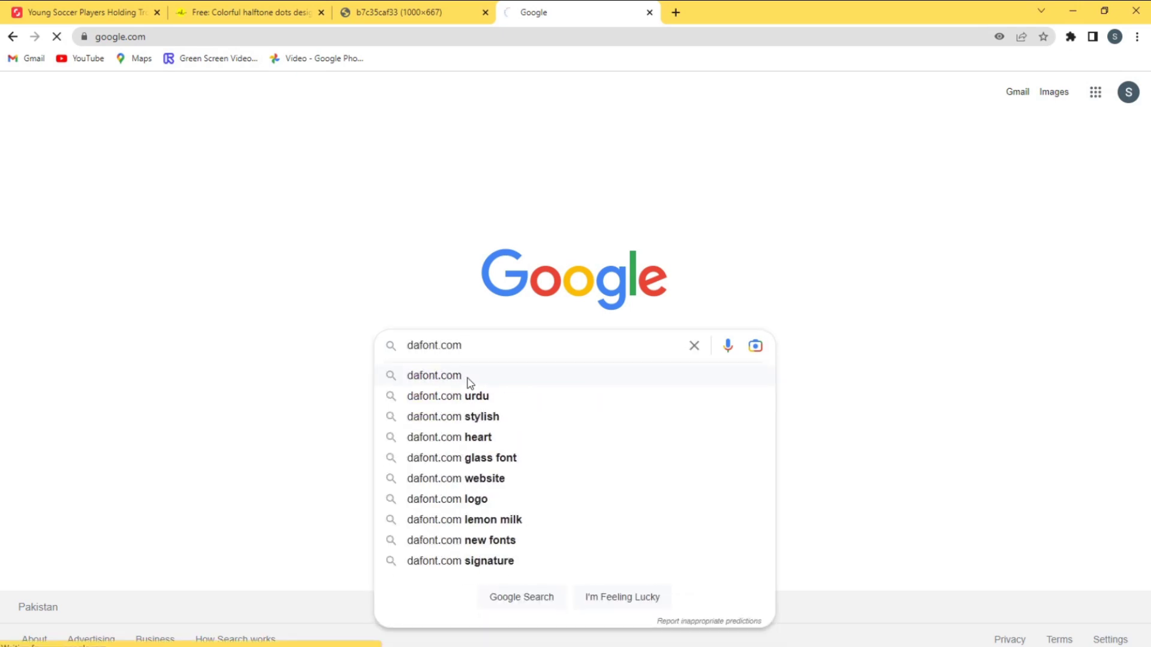
pyautogui.press('Return')
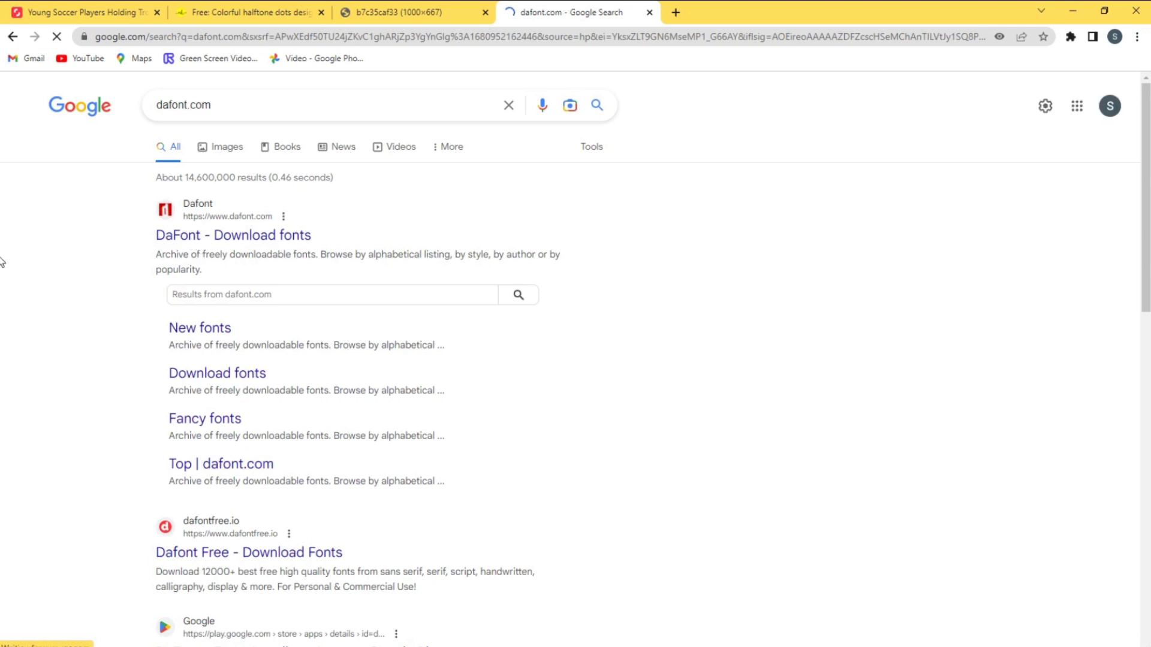
pyautogui.click(223, 209)
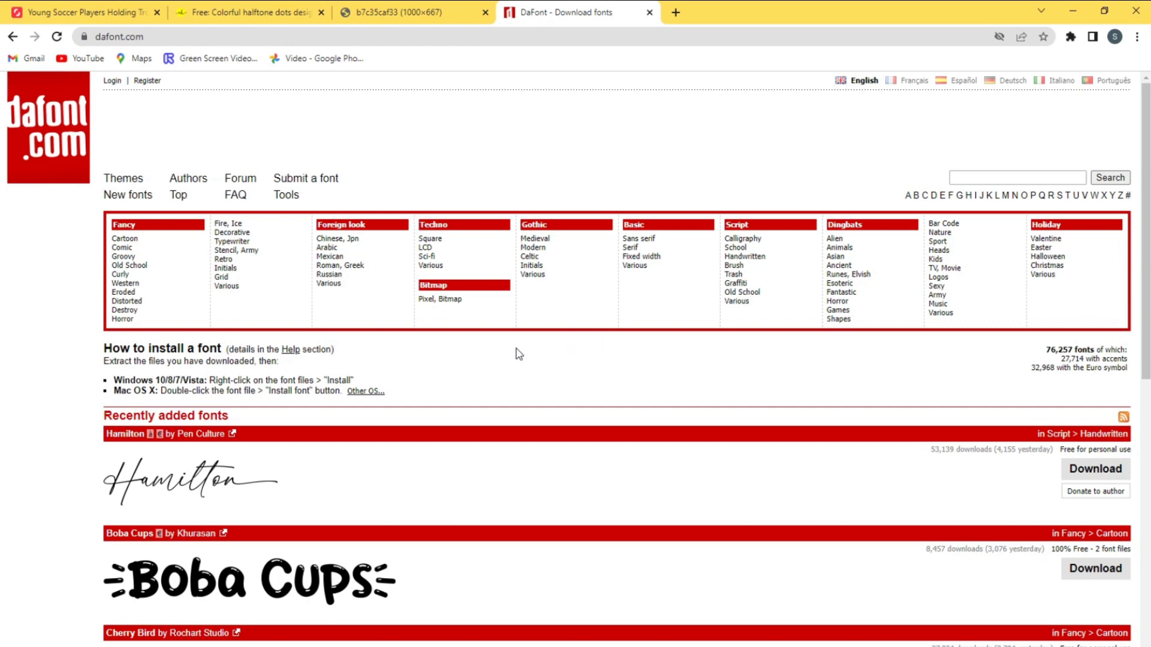
# Step: Download the Boba Cups font from DaFont's recently added fonts
pyautogui.scroll(-8, 514, 359)
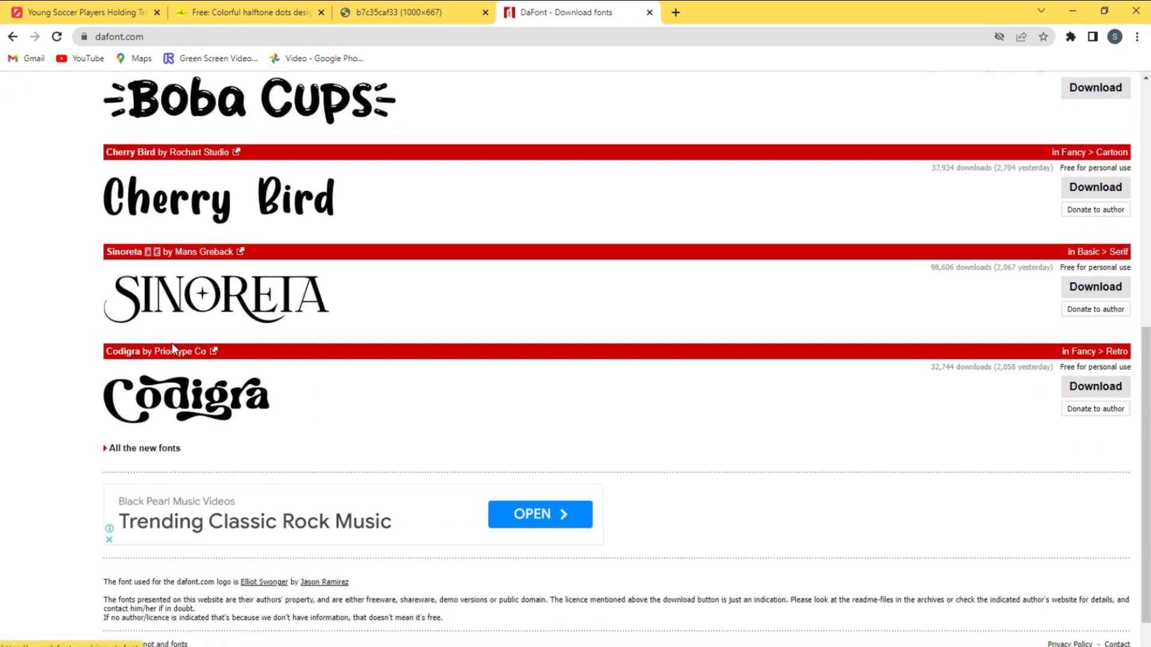
pyautogui.scroll(3, 185, 350)
pyautogui.click(1092, 293)
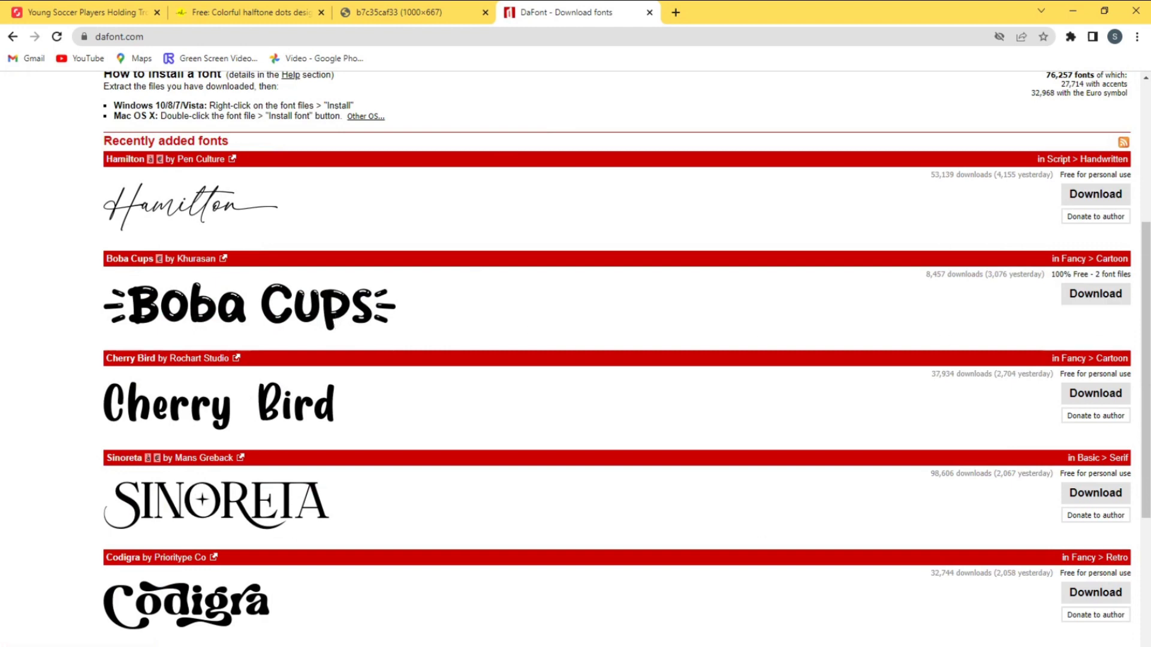
# Step: Show the downloaded boba_cups archive in the Downloads folder and extract its contents there
pyautogui.click(139, 646)
pyautogui.click(193, 633)
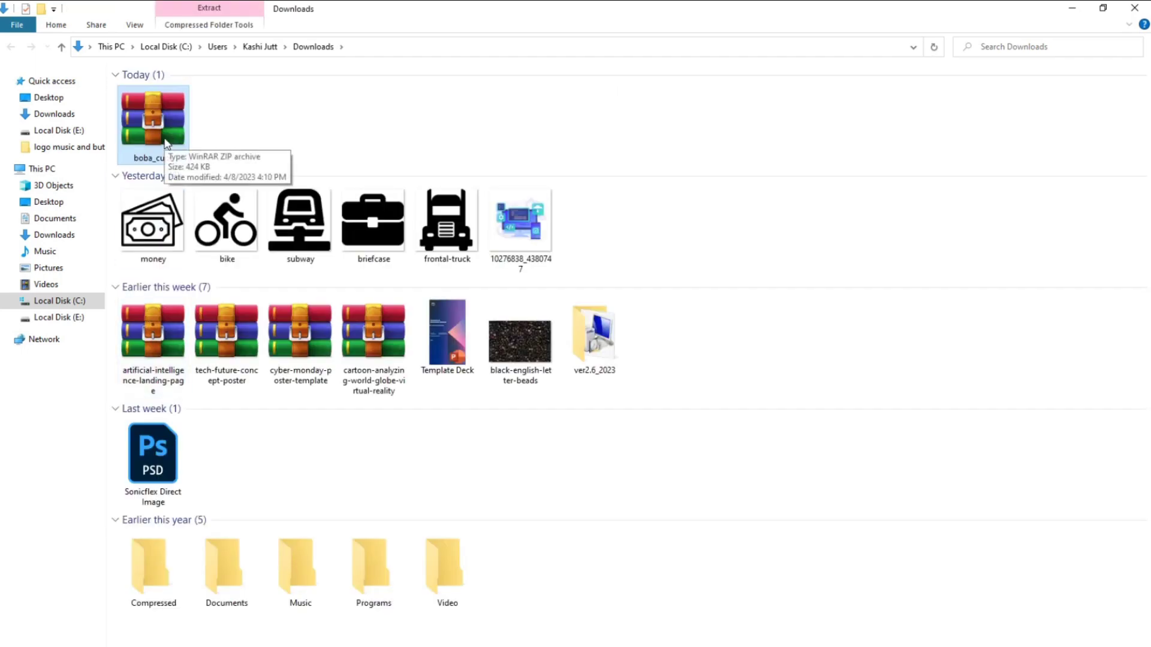
pyautogui.rightClick(167, 144)
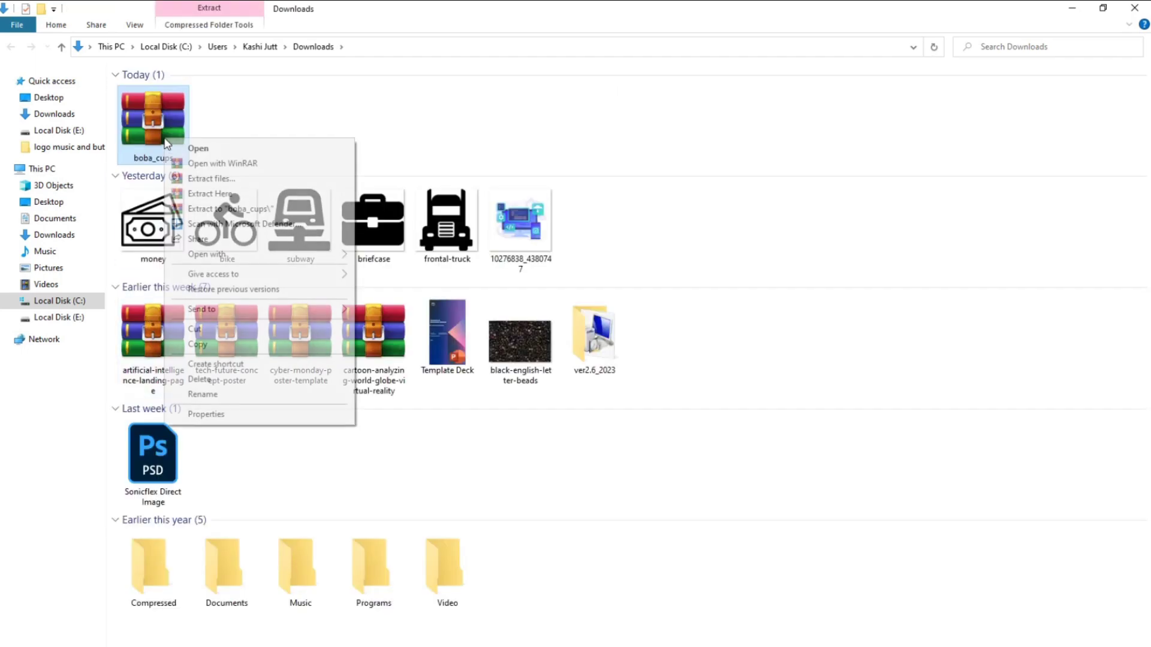
pyautogui.click(211, 194)
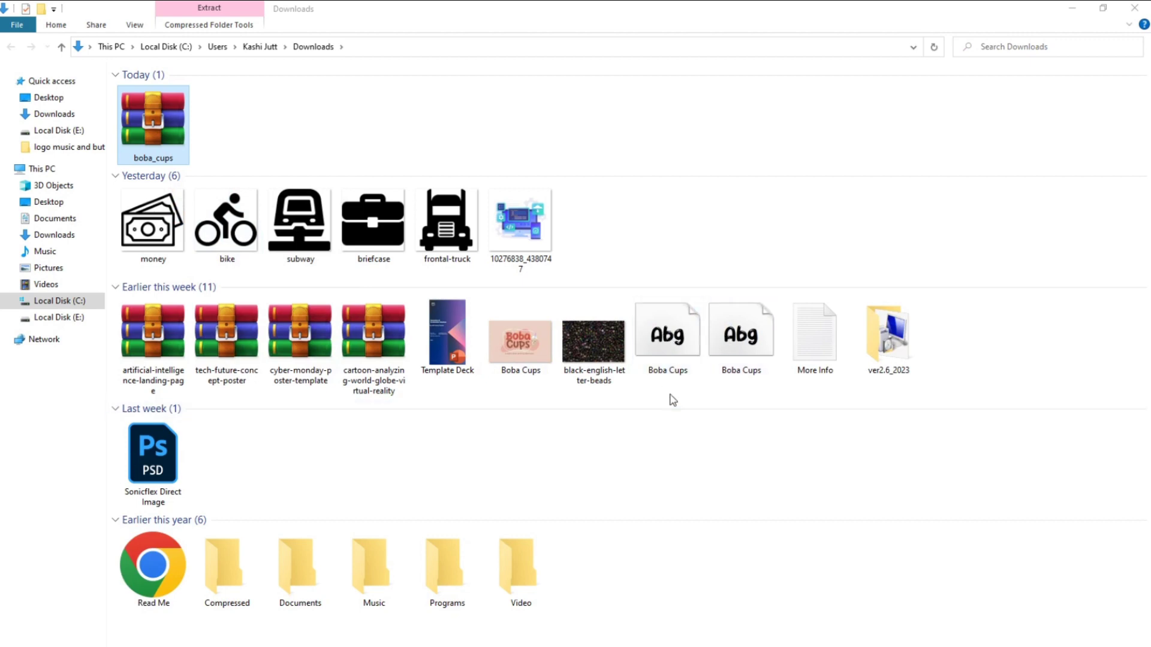
pyautogui.moveTo(633, 395); pyautogui.dragTo(777, 298)
pyautogui.rightClick(742, 329)
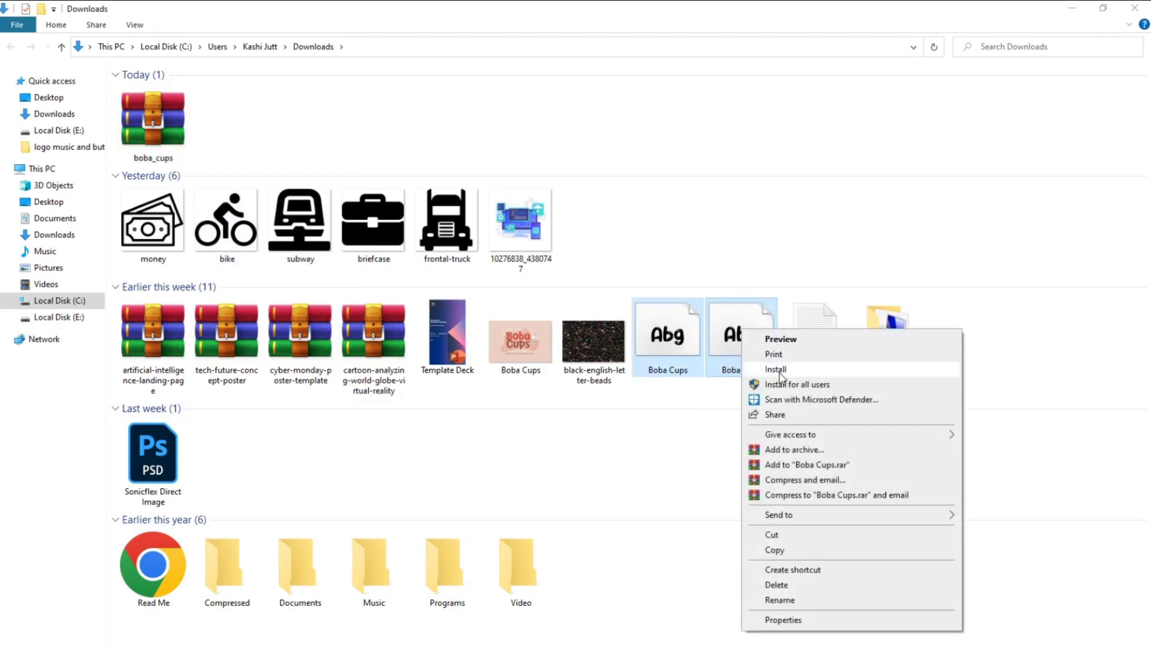
pyautogui.click(714, 398)
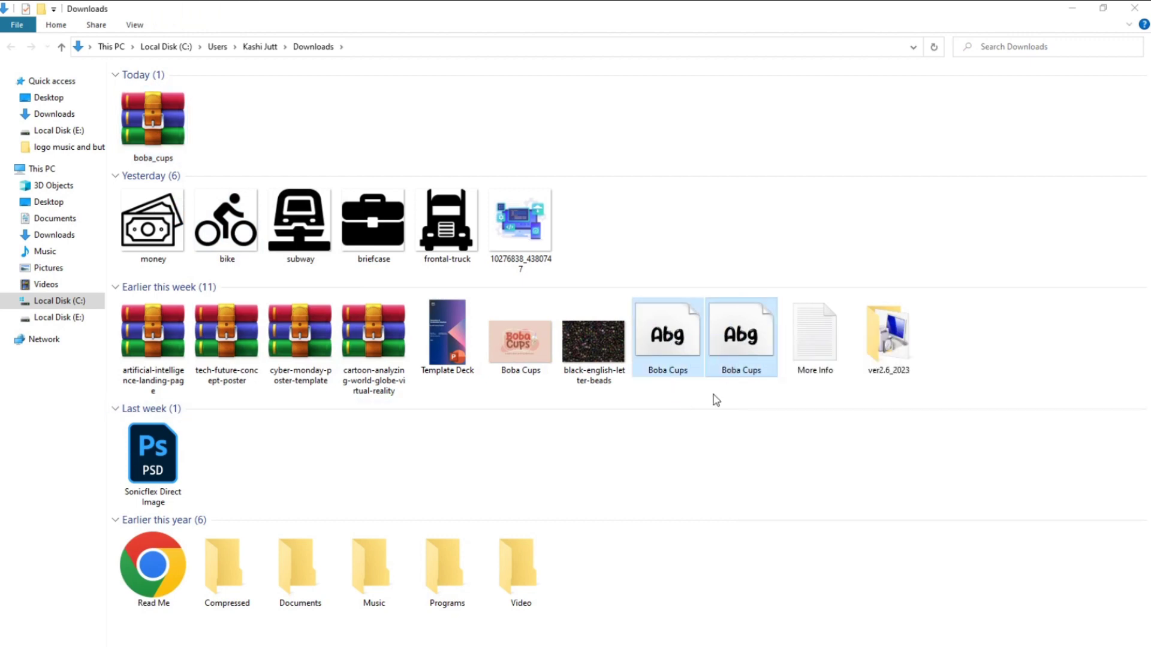
# Step: Preview the first extracted Boba Cups font file, install it and close the preview
pyautogui.rightClick(666, 333)
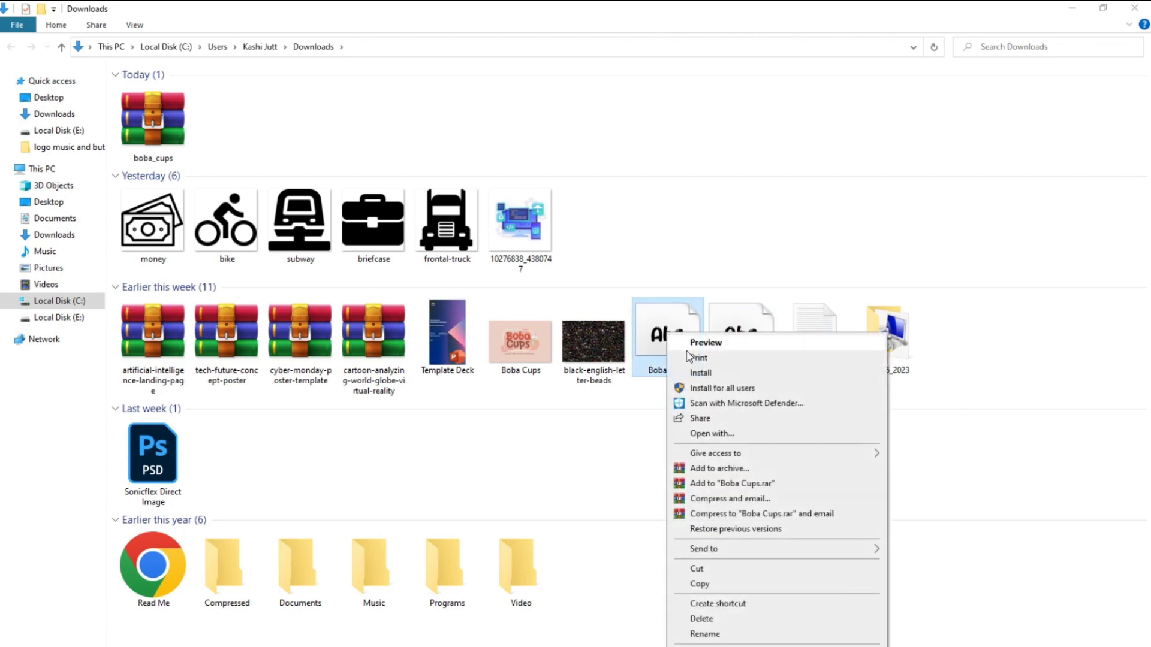
pyautogui.click(695, 344)
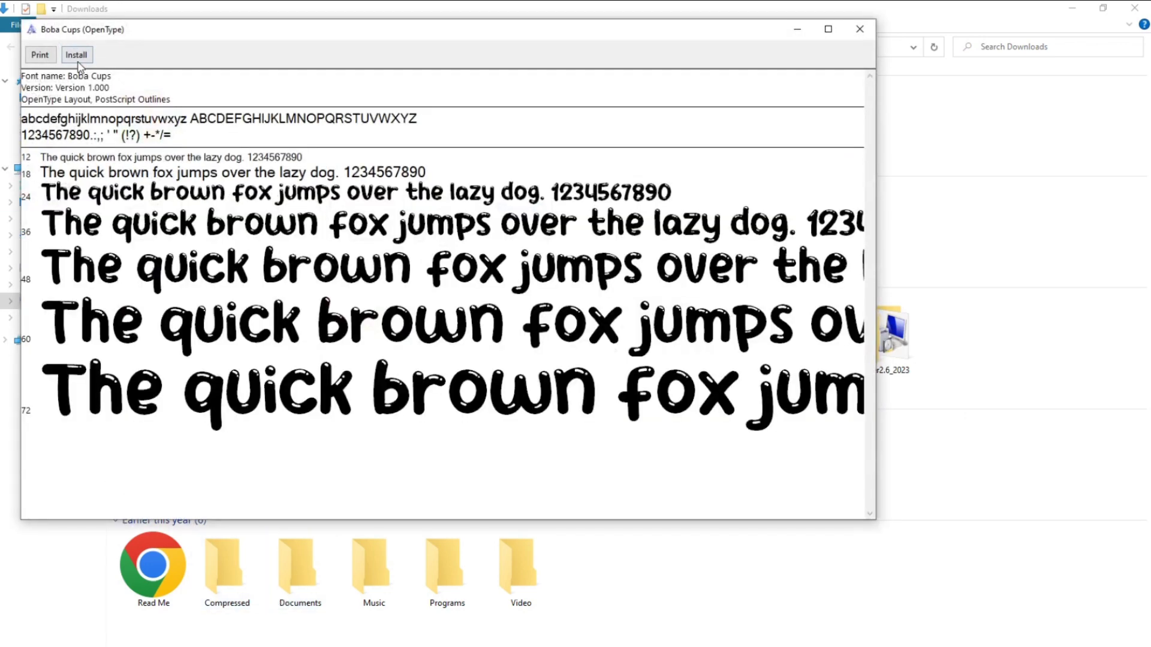
pyautogui.click(78, 58)
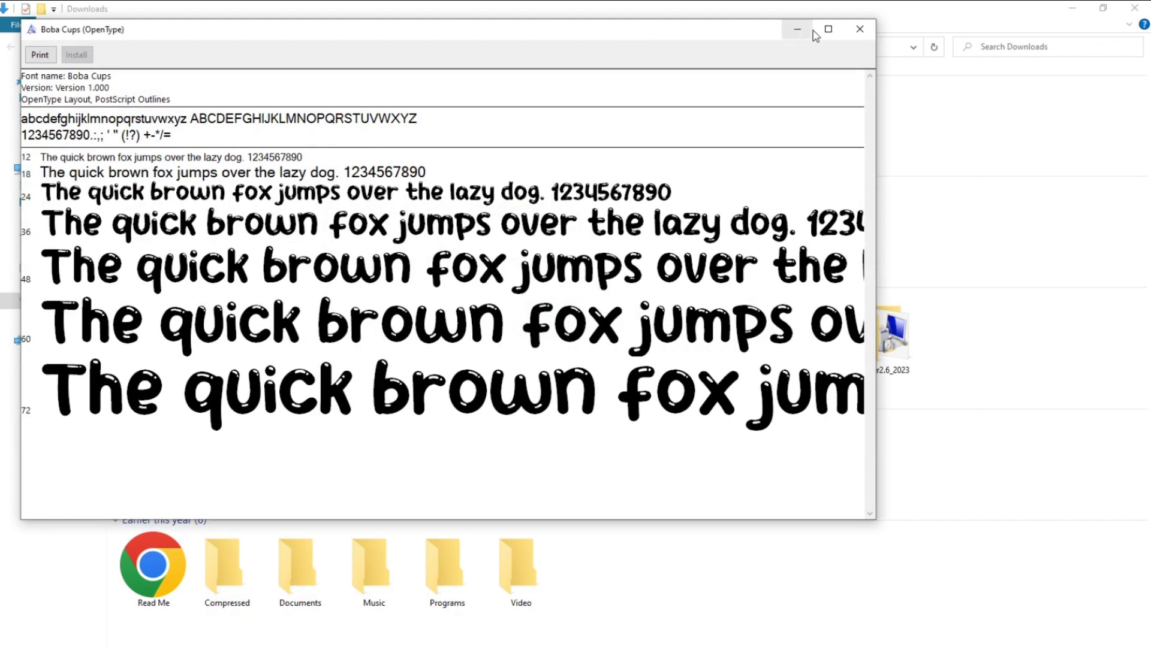
pyautogui.click(860, 29)
# Step: Switch back to Photoshop and remove the strikethrough from the word "Text"
pyautogui.hotkey('alt', 'Tab')
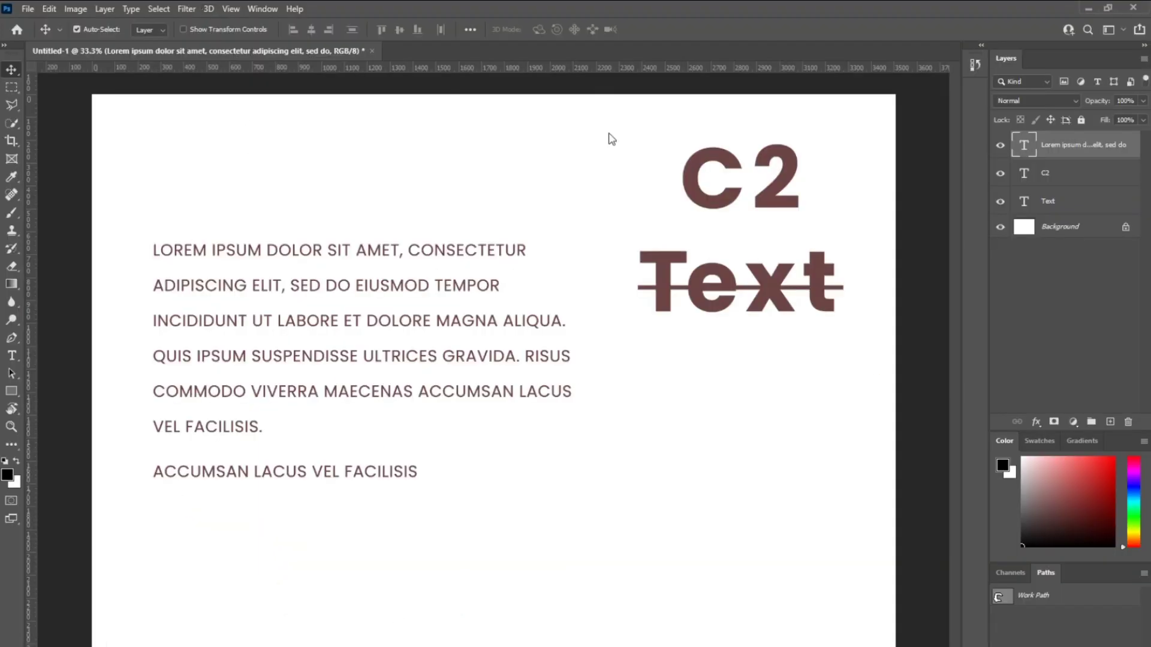
pyautogui.click(696, 282)
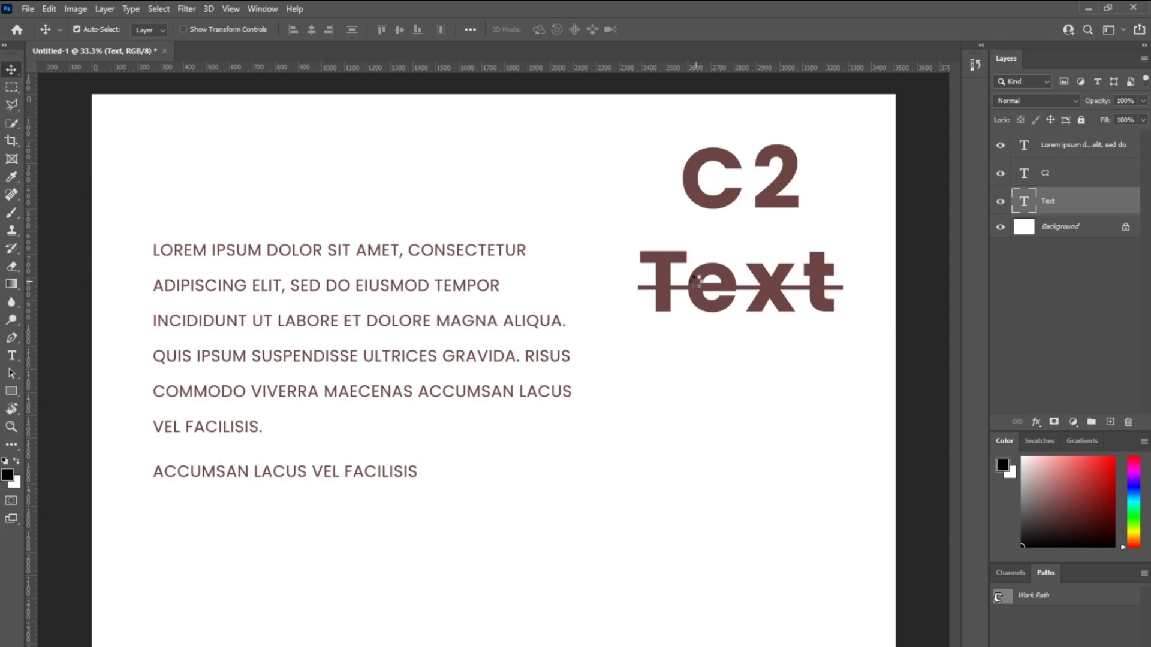
pyautogui.doubleClick(695, 281)
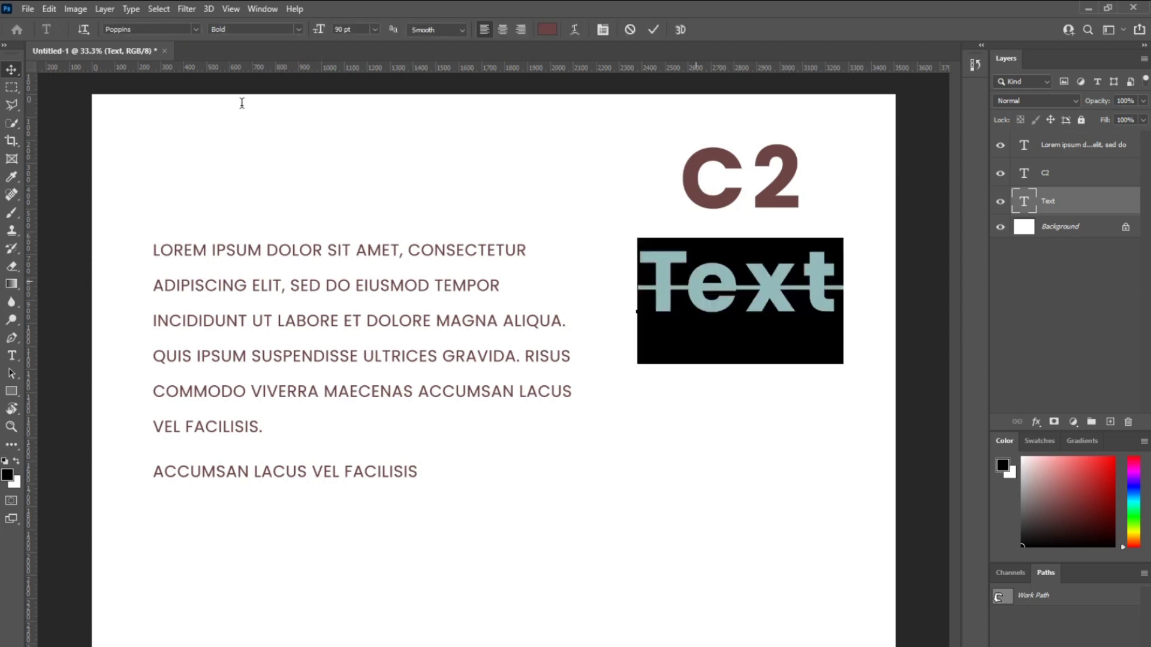
pyautogui.click(604, 28)
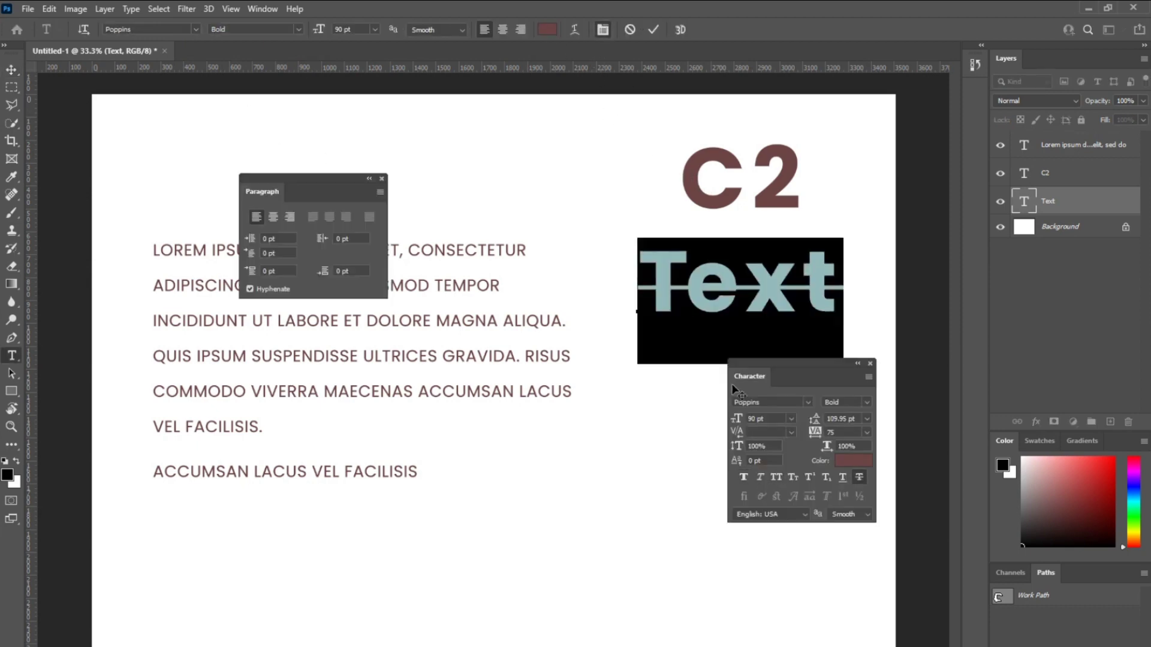
pyautogui.click(859, 476)
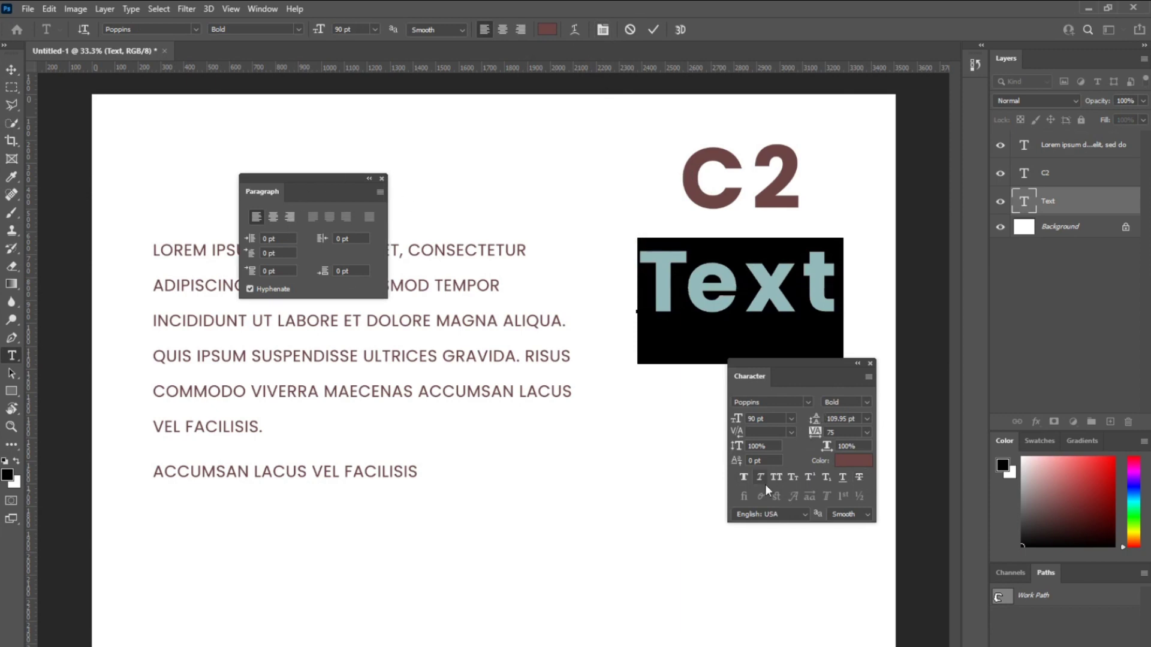
# Step: Dock the floating Paragraph and Character panels as collapsed icons beside the Layers panel
pyautogui.moveTo(282, 179); pyautogui.dragTo(976, 89)
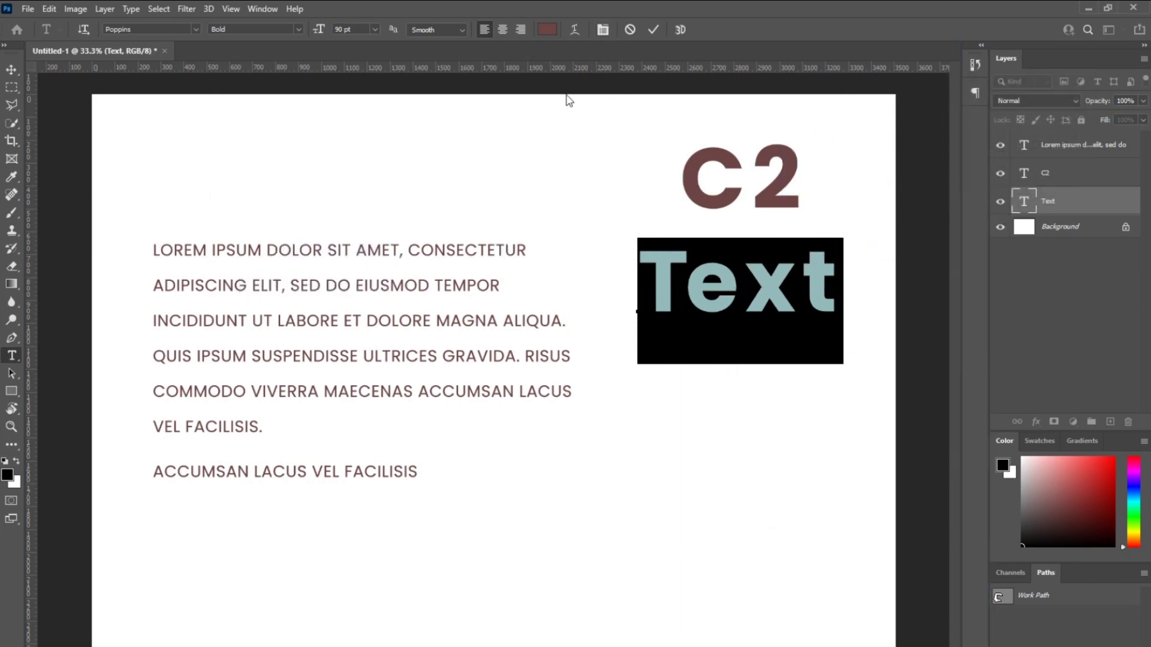
pyautogui.click(604, 30)
pyautogui.moveTo(746, 370); pyautogui.dragTo(792, 119)
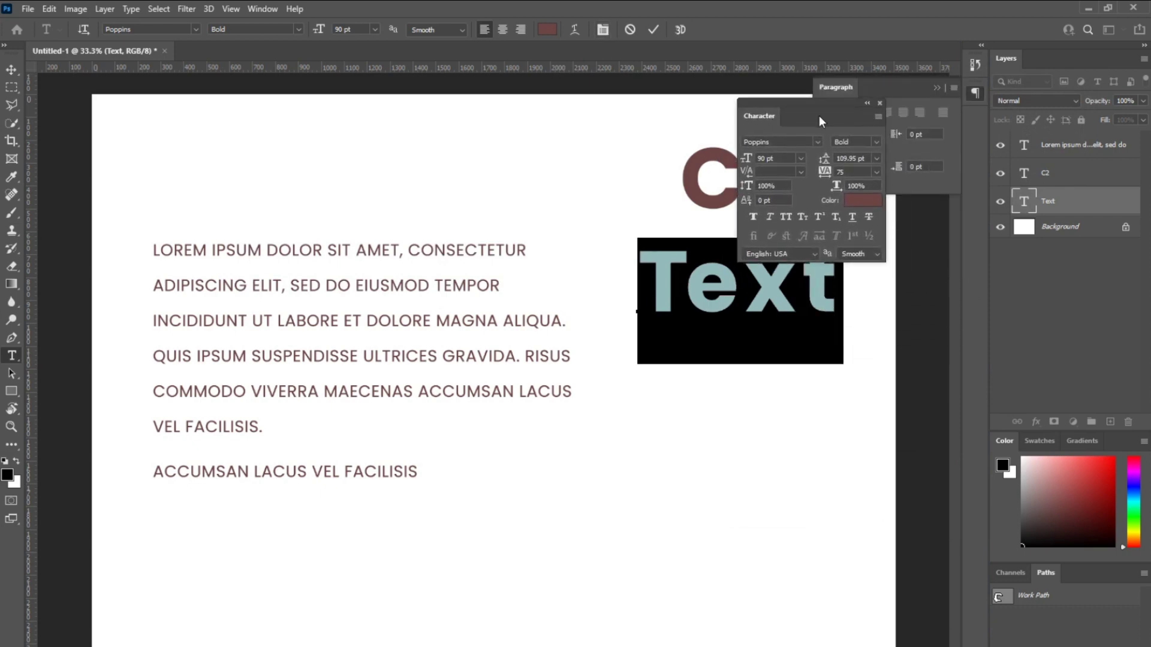
pyautogui.moveTo(836, 88); pyautogui.dragTo(976, 87)
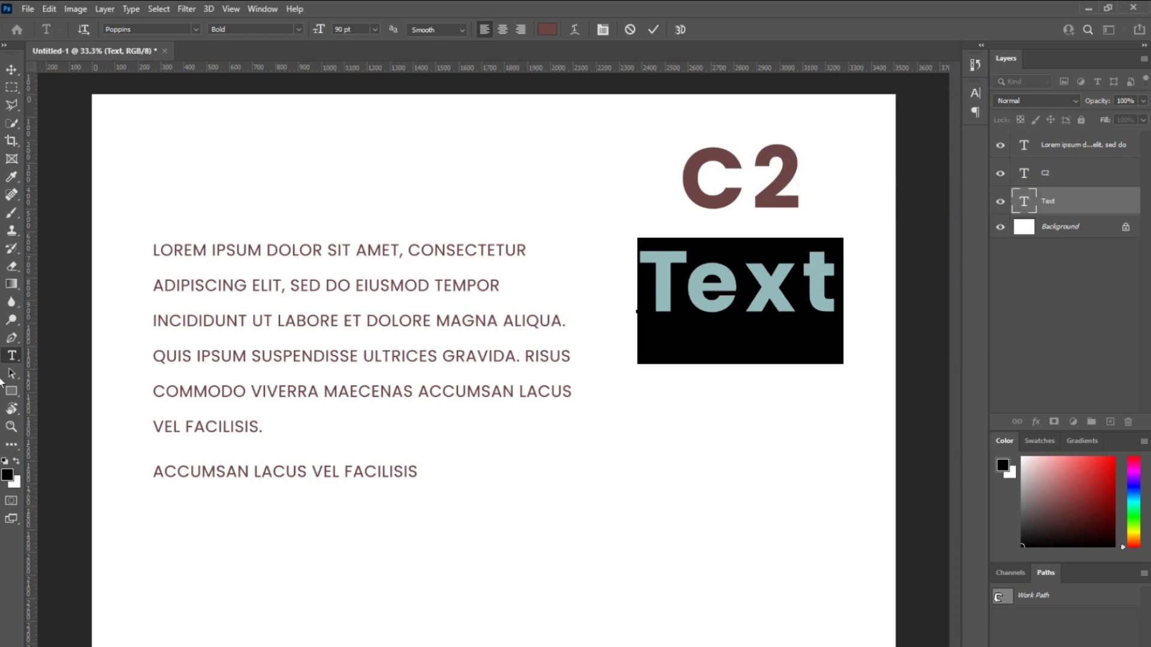
# Step: Change the font of the word "Text" to Boba Cups Regular and move it below the lorem ipsum text
pyautogui.click(155, 30)
pyautogui.write('boba')
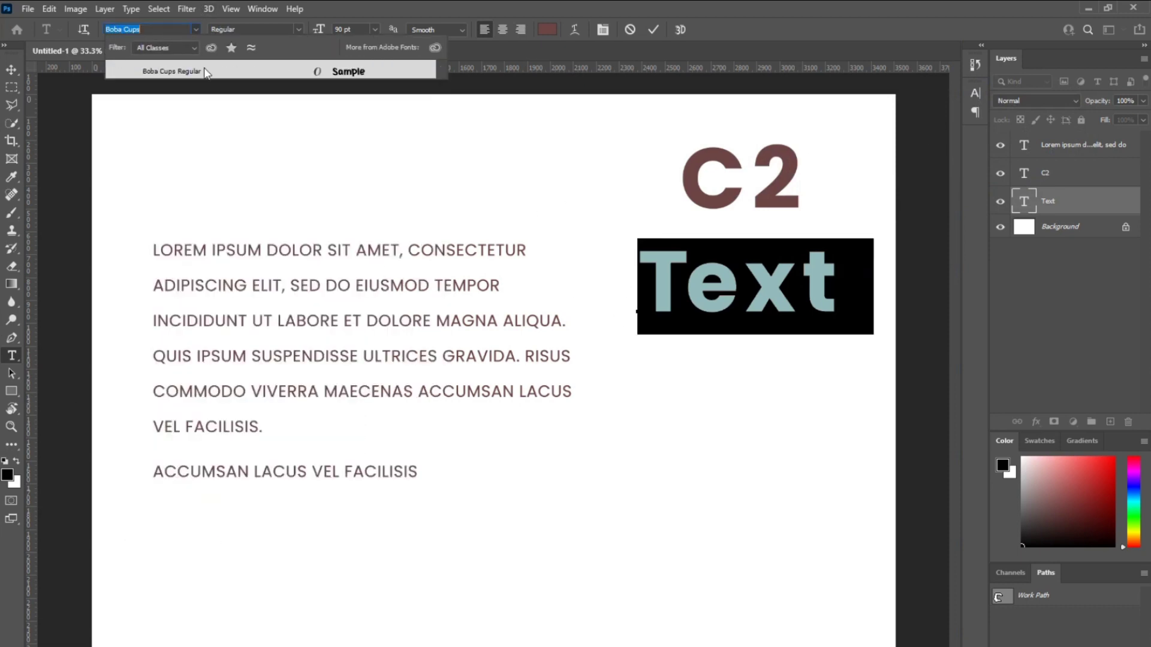
pyautogui.click(204, 70)
pyautogui.click(11, 70)
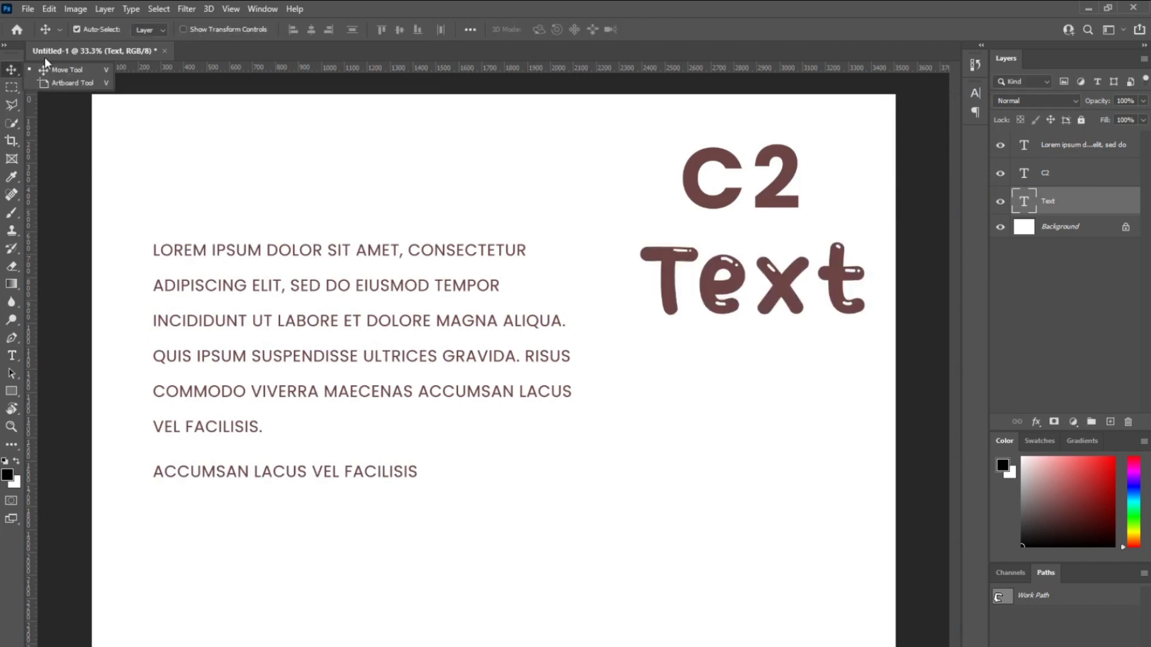
pyautogui.moveTo(725, 300); pyautogui.dragTo(552, 555)
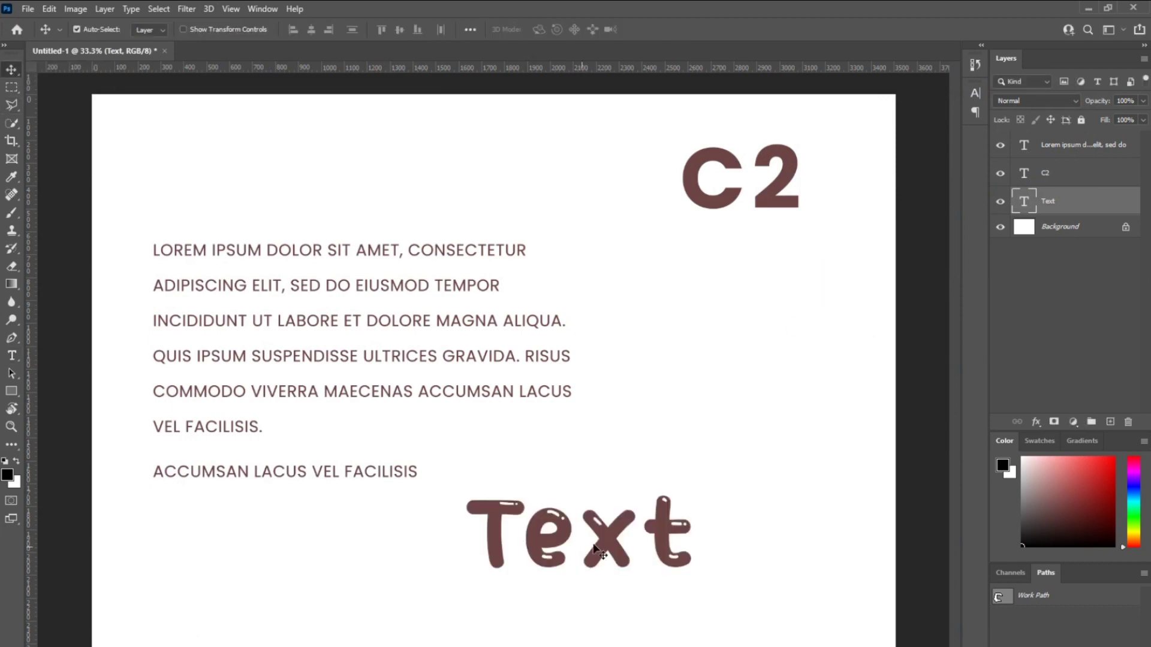